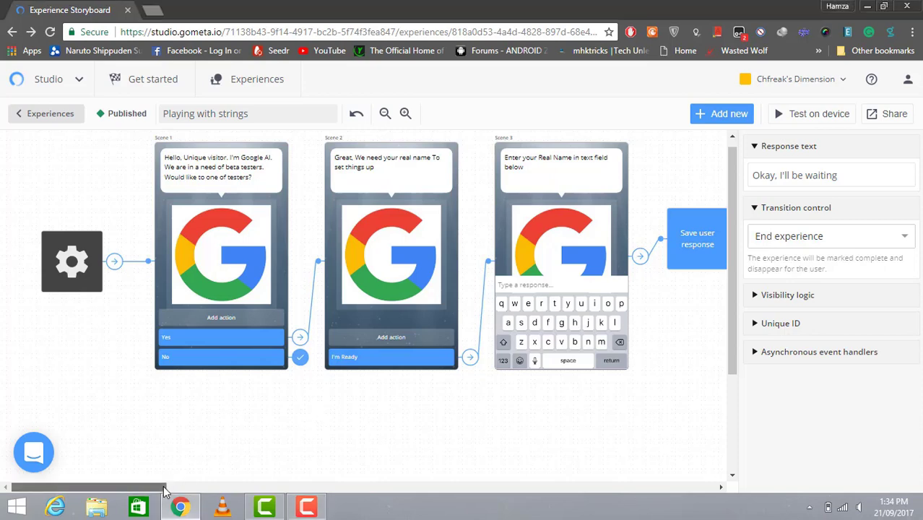
Go back to the experiences list and create a new experience
{"action": "left_click_drag", "start_coordinate": [163, 491], "coordinate": [538, 481]}
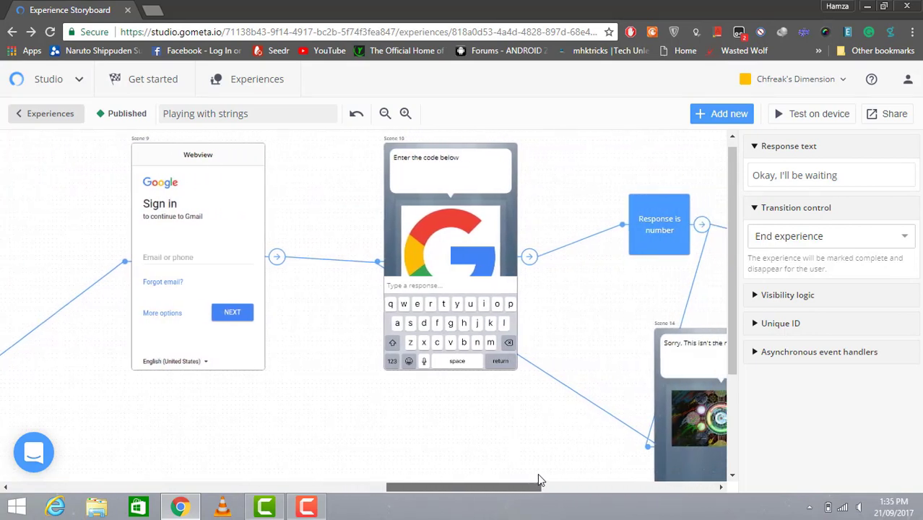
{"action": "left_click_drag", "start_coordinate": [539, 479], "coordinate": [538, 479]}
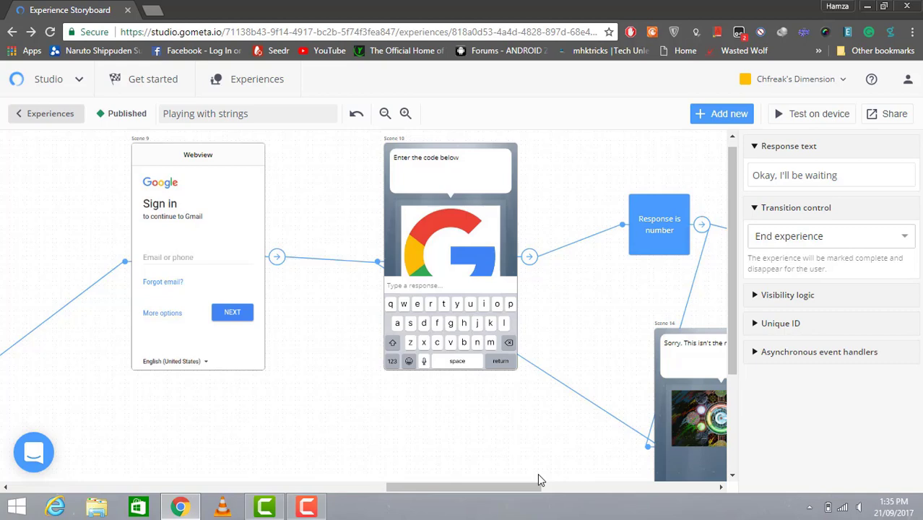
{"action": "left_click_drag", "start_coordinate": [537, 480], "coordinate": [161, 459]}
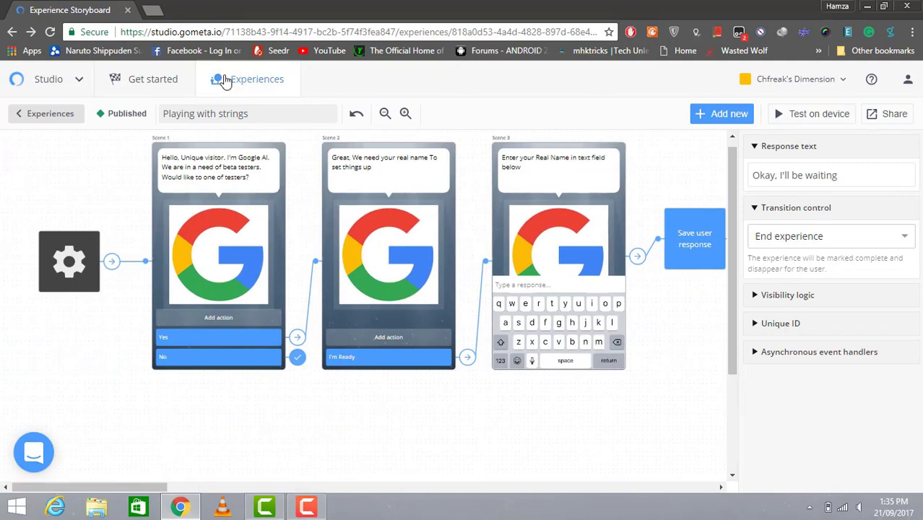
{"action": "left_click", "coordinate": [61, 121]}
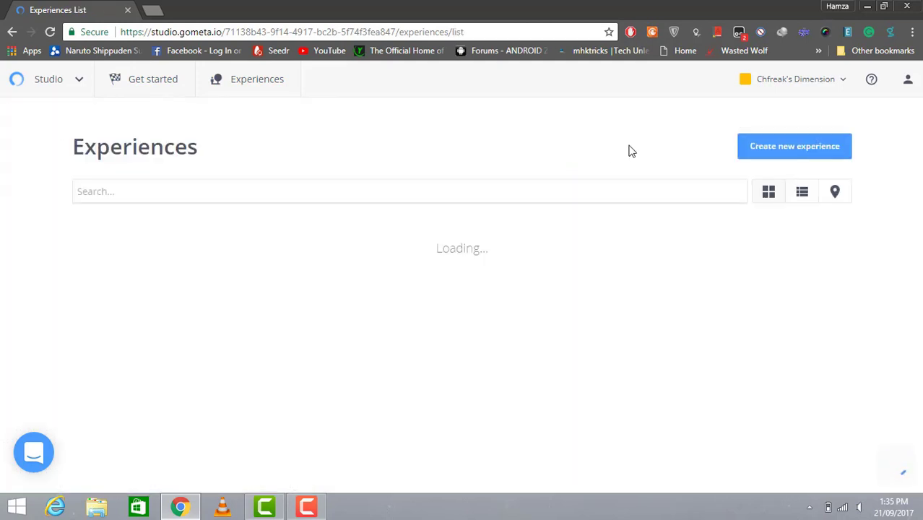
{"action": "left_click", "coordinate": [770, 150]}
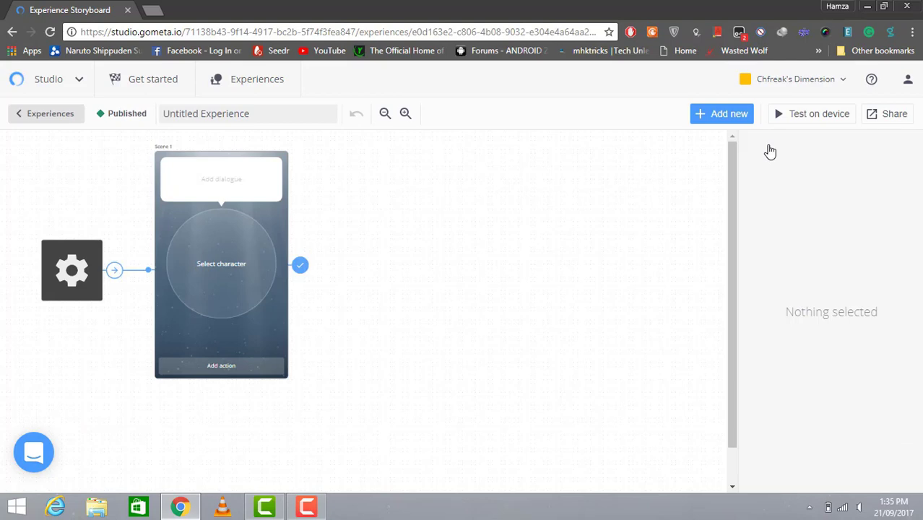
Replace the Untitled Experience title with 'Playing with strings'
{"action": "double_click", "coordinate": [277, 113]}
{"action": "triple_click", "coordinate": [277, 113]}
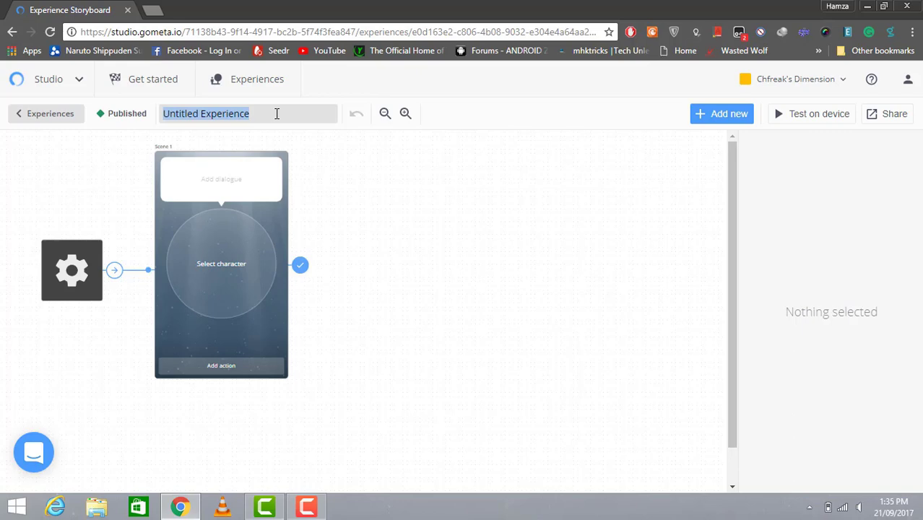
{"action": "key", "text": "BackSpace"}
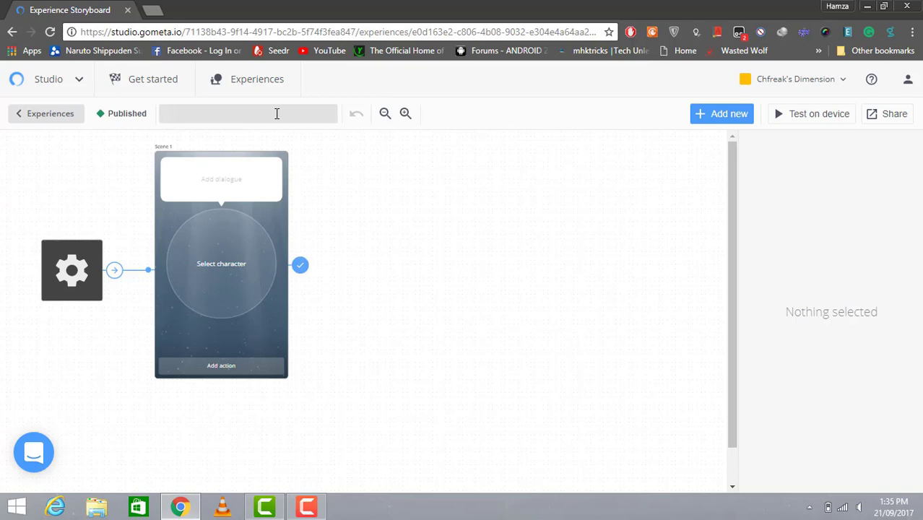
{"action": "type", "text": "Playing with strings"}
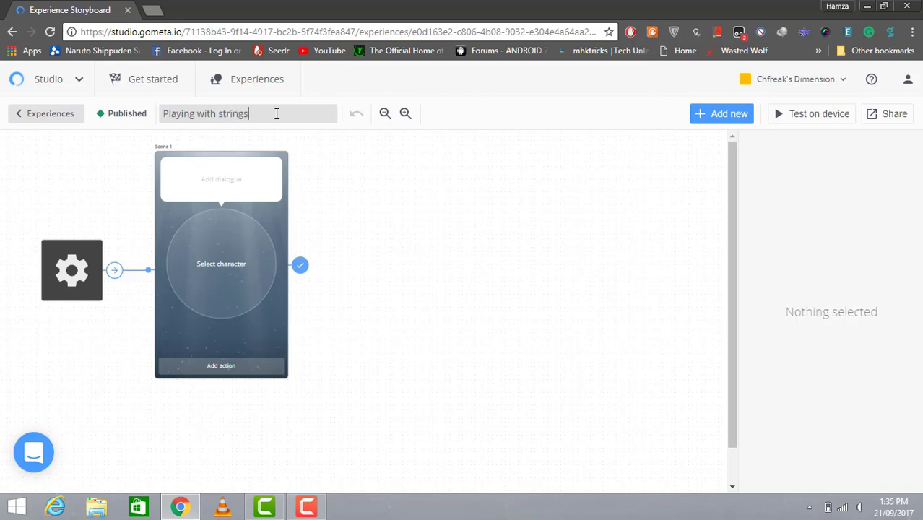
Give Scene 1 the Google AI character introducing itself and asking 'We want beta testers for AI. Would you like to be one'
{"action": "left_click", "coordinate": [248, 232]}
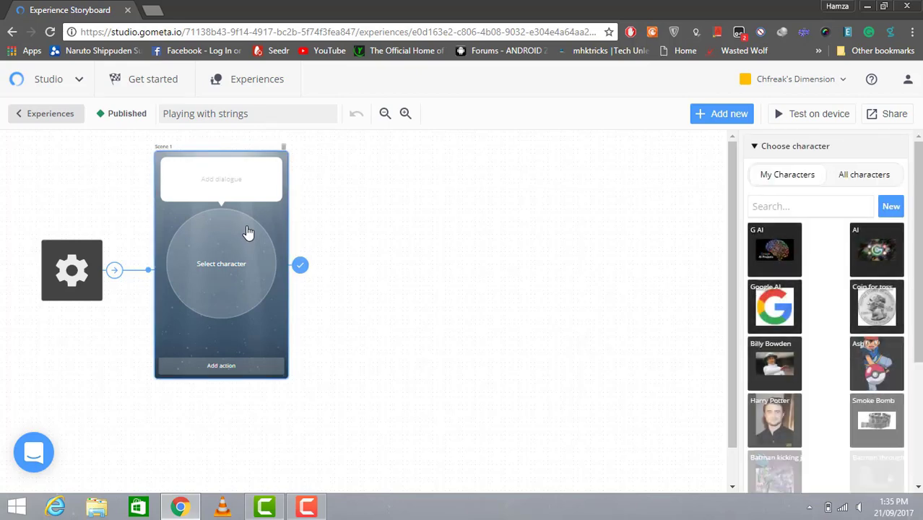
{"action": "left_click", "coordinate": [773, 309]}
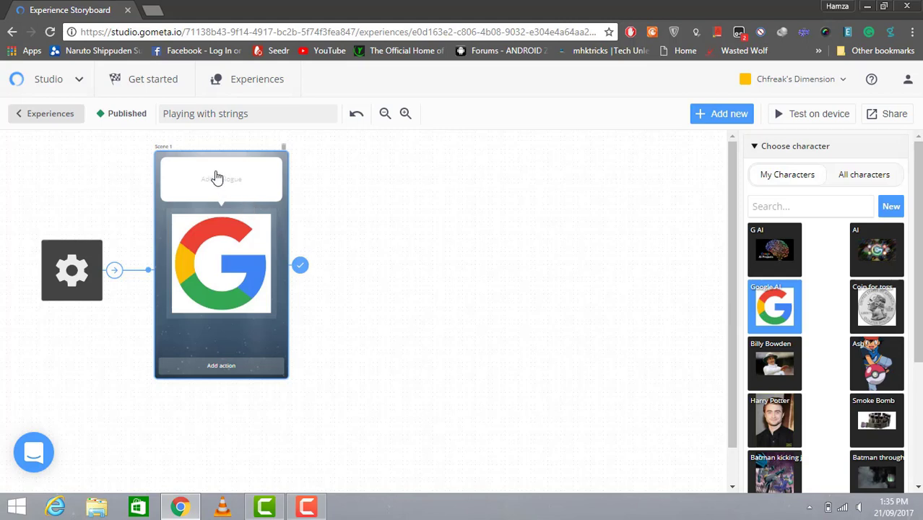
{"action": "left_click", "coordinate": [216, 177]}
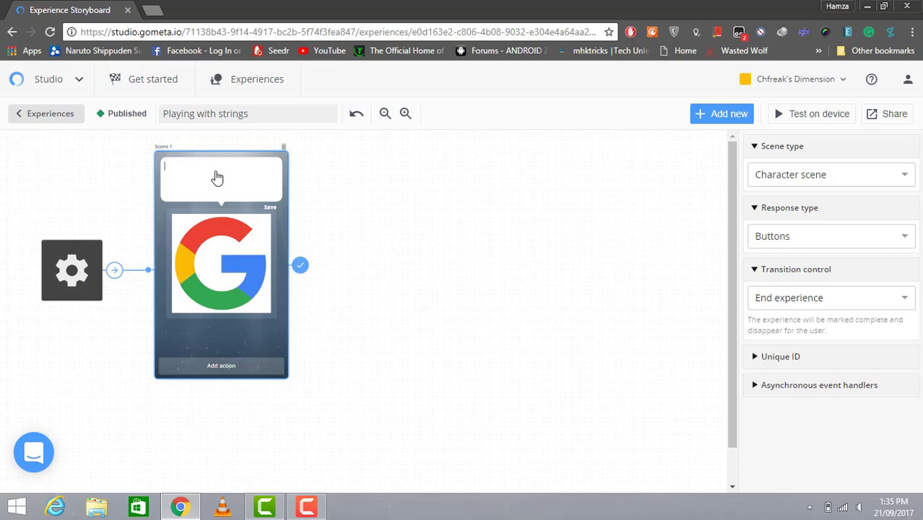
{"action": "type", "text": "He"}
{"action": "key", "text": "BackSpace"}
{"action": "type", "text": "i ("}
{"action": "type", "text": "'m the"}
{"action": "type", "text": " google "}
{"action": "type", "text": "U"}
{"action": "key", "text": "BackSpace"}
{"action": "type", "text": "AI"}
{"action": "key", "text": "Return"}
{"action": "left_click", "coordinate": [235, 174]}
{"action": "type", "text": ". We want beta testers for AI. Would you like to be one"}
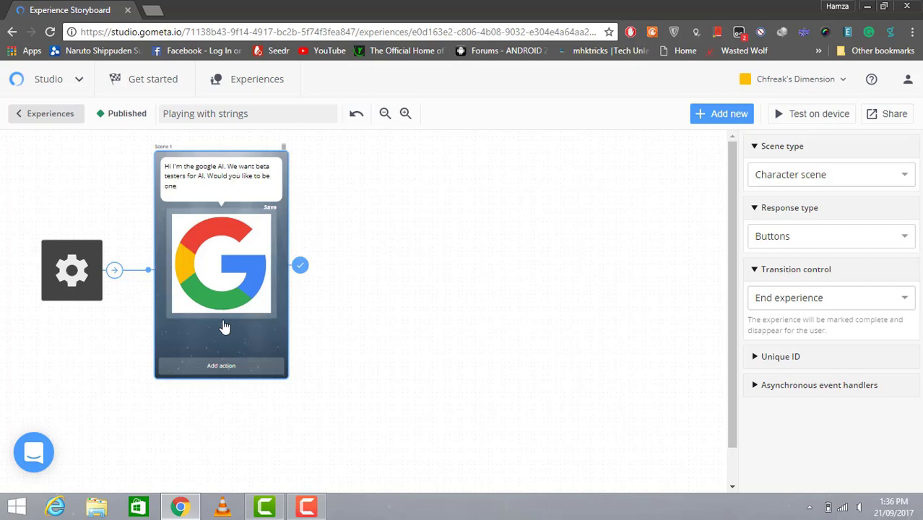
Add two response buttons to Scene 1, labelled Yes and No
{"action": "left_click", "coordinate": [221, 365]}
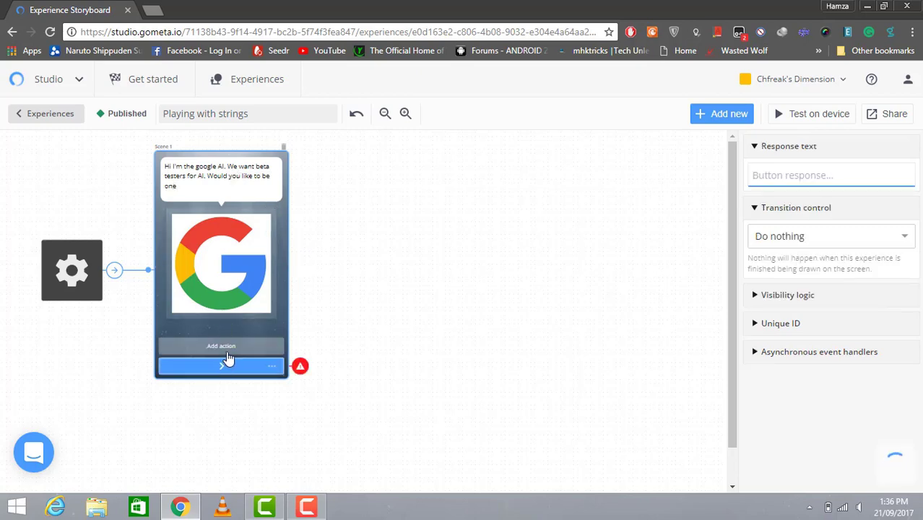
{"action": "left_click", "coordinate": [228, 351]}
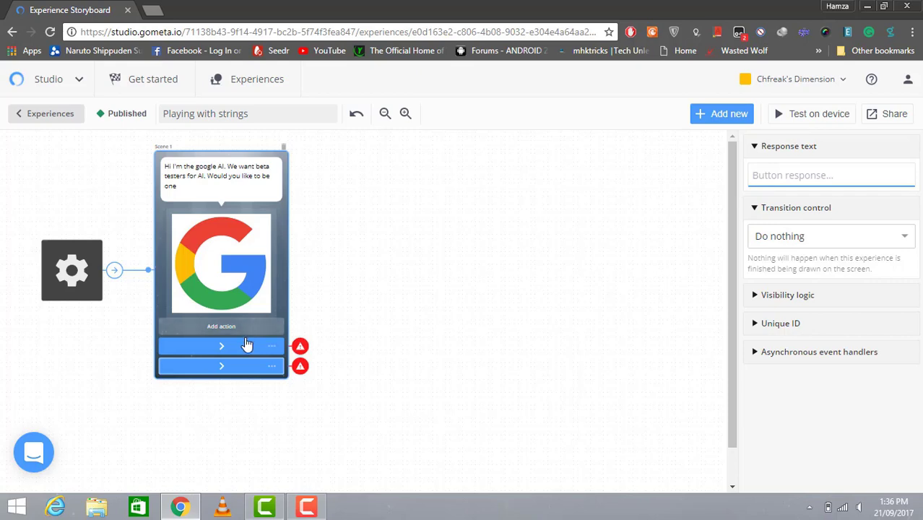
{"action": "left_click", "coordinate": [247, 345]}
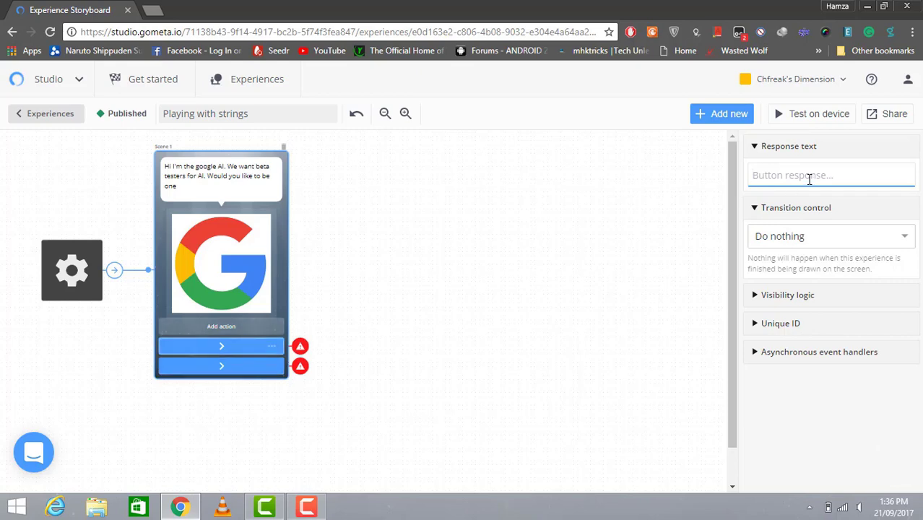
{"action": "type", "text": "Yes"}
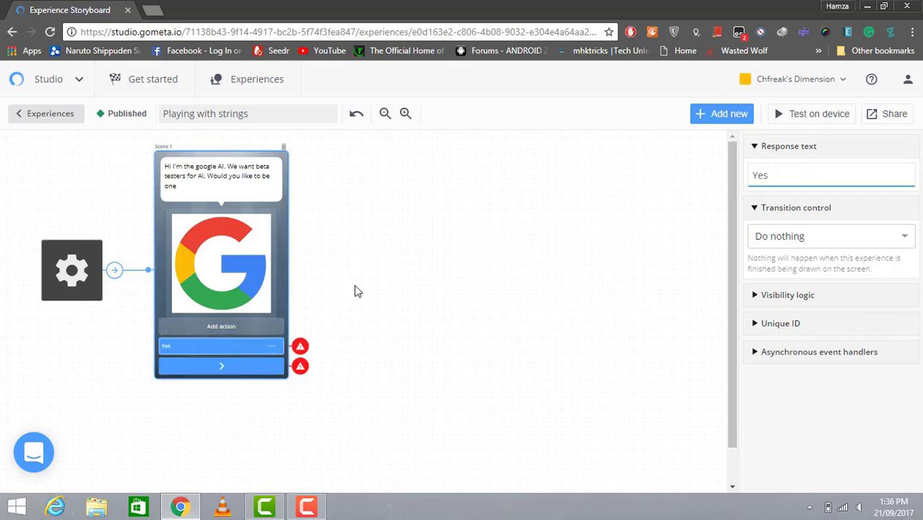
{"action": "left_click", "coordinate": [220, 369]}
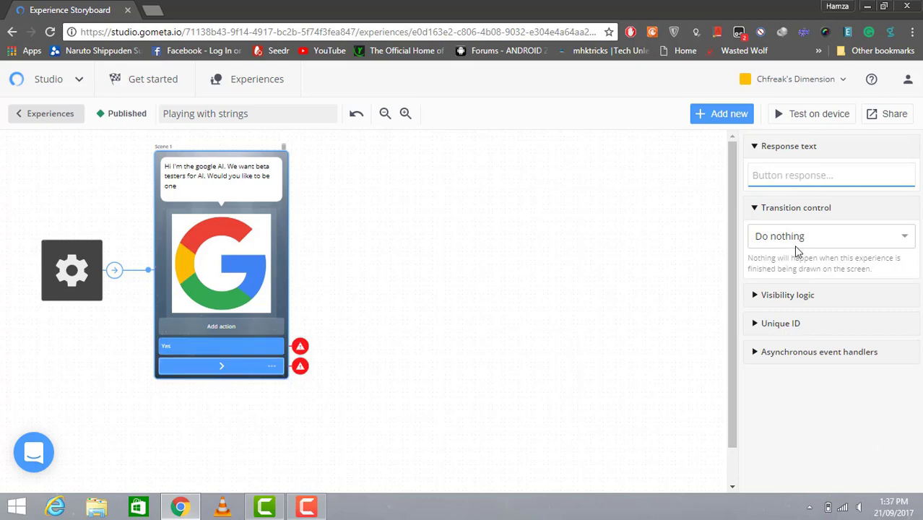
{"action": "type", "text": "No"}
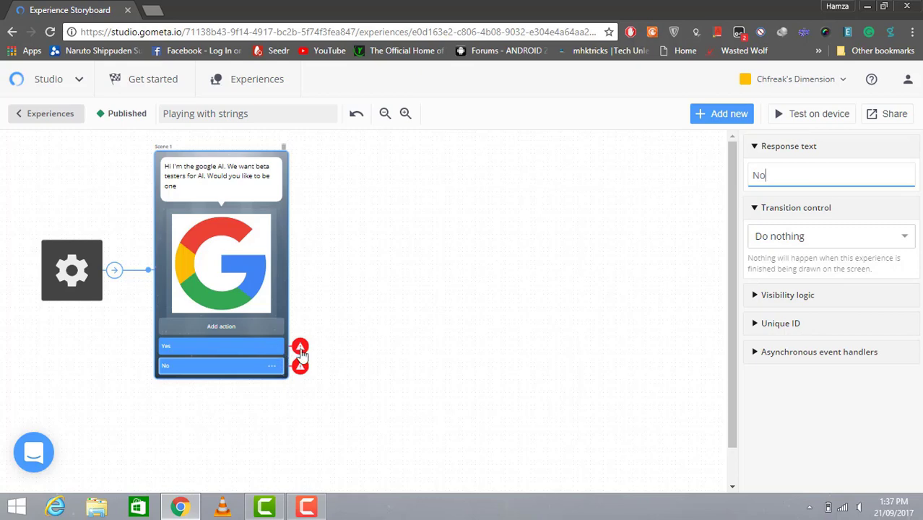
{"action": "left_click", "coordinate": [299, 348]}
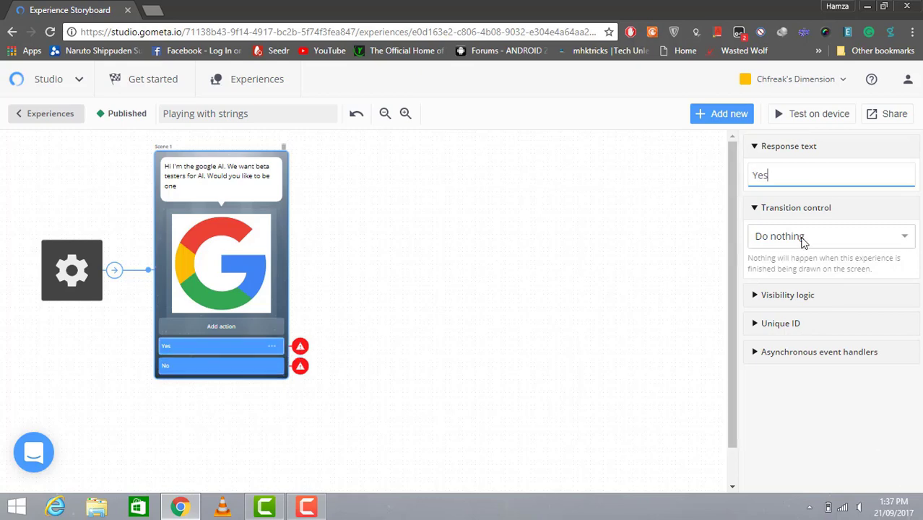
{"action": "left_click", "coordinate": [803, 241]}
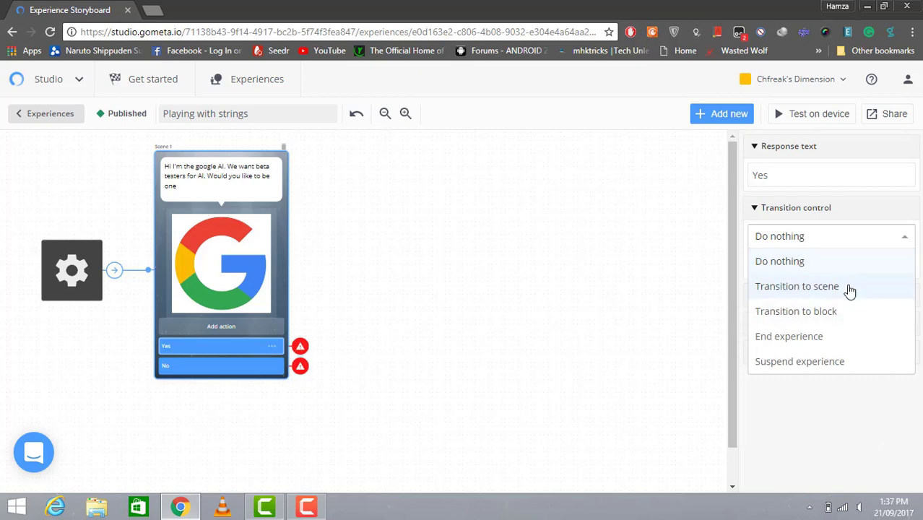
Create a new character scene, Scene 2, and make the Yes response lead to it
{"action": "left_click", "coordinate": [849, 289]}
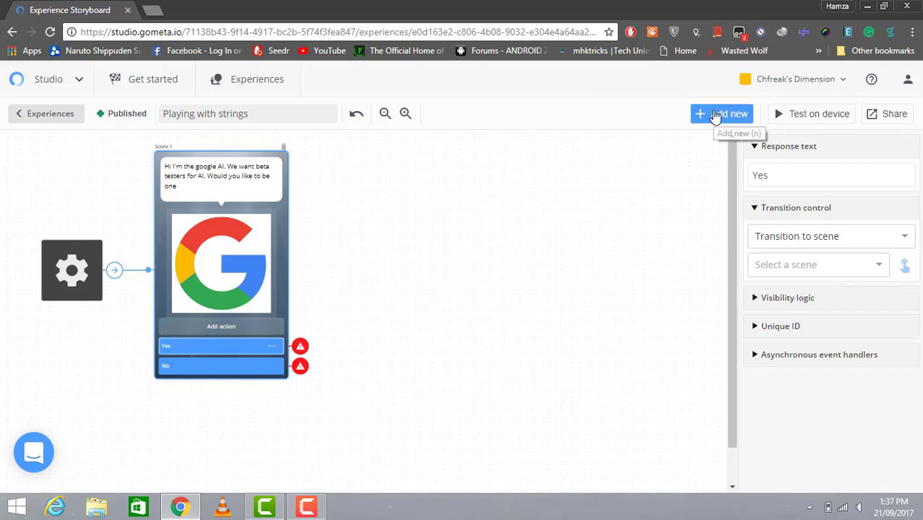
{"action": "left_click", "coordinate": [718, 114]}
{"action": "left_click", "coordinate": [247, 226]}
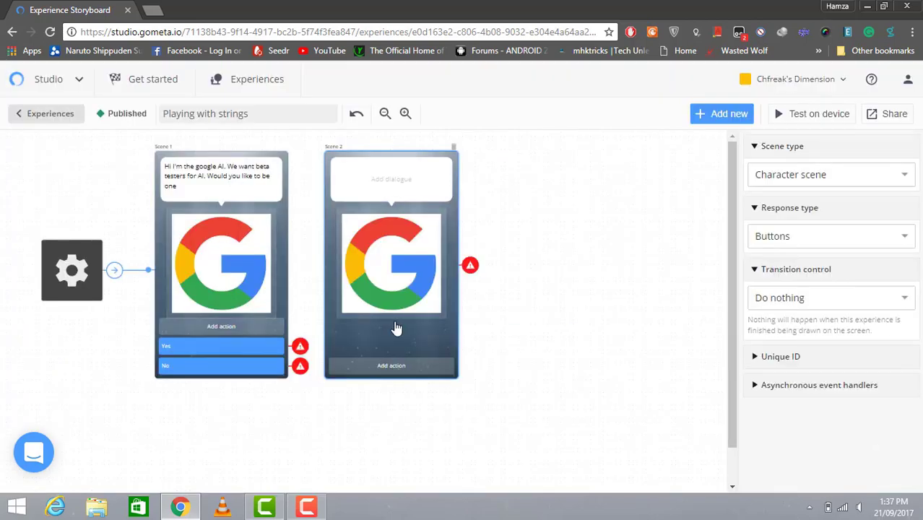
{"action": "left_click", "coordinate": [308, 347]}
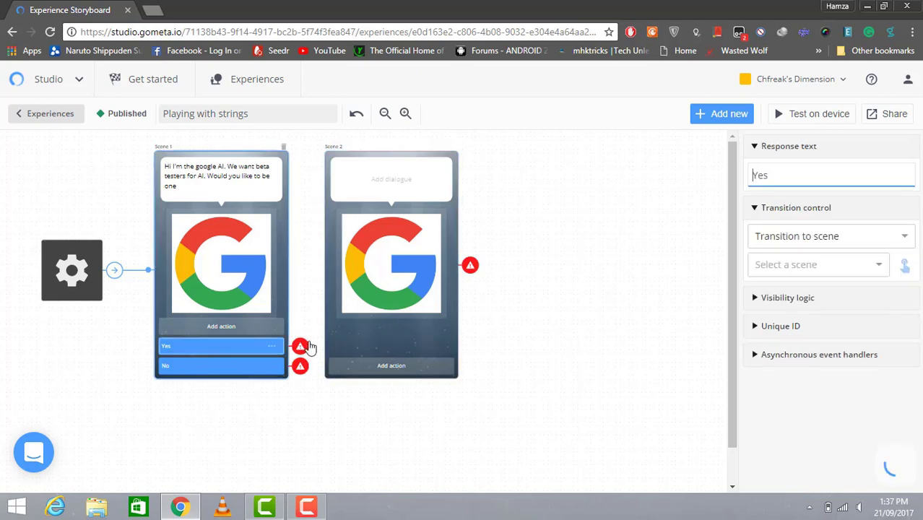
{"action": "left_click", "coordinate": [874, 265]}
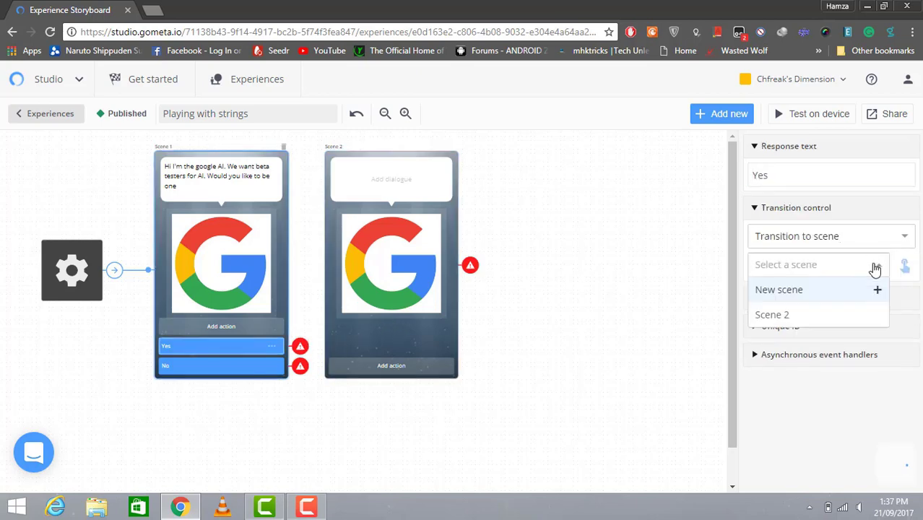
{"action": "left_click", "coordinate": [828, 317]}
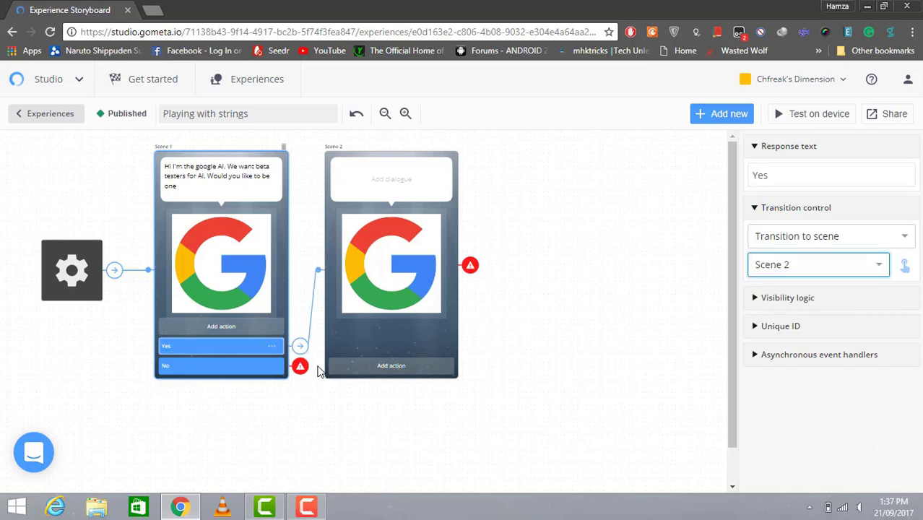
Set the No response's transition to End experience
{"action": "left_click", "coordinate": [283, 367]}
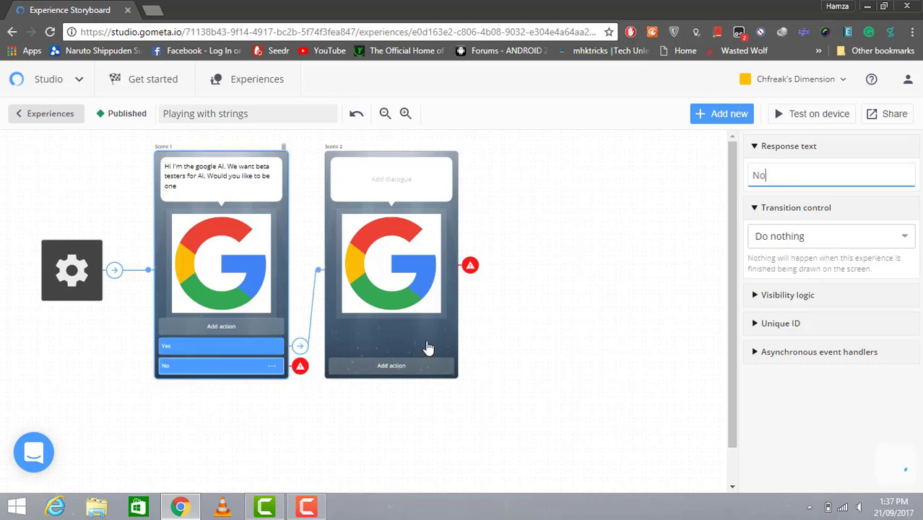
{"action": "left_click", "coordinate": [889, 248]}
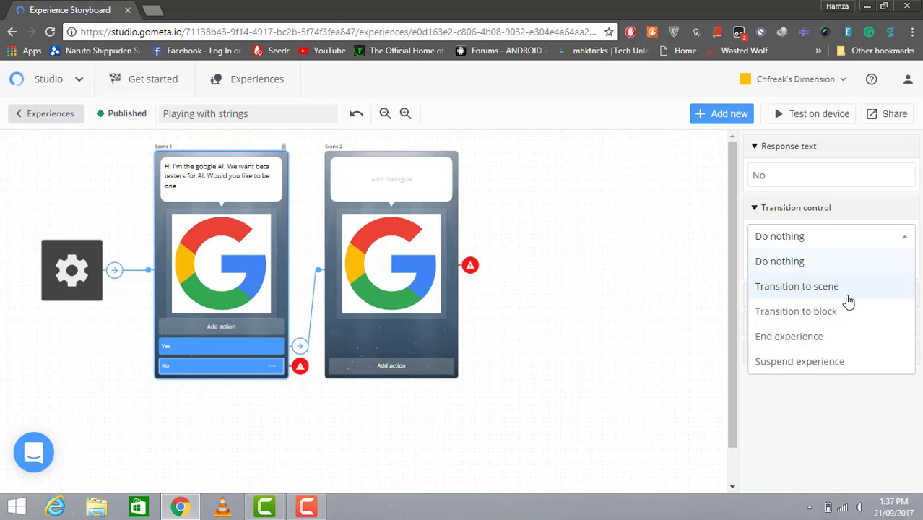
{"action": "left_click", "coordinate": [842, 336]}
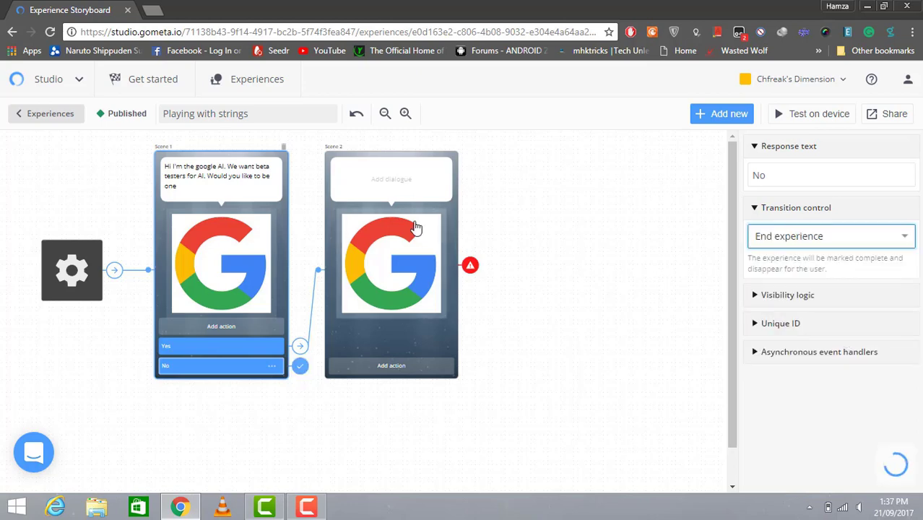
{"action": "left_click", "coordinate": [389, 193]}
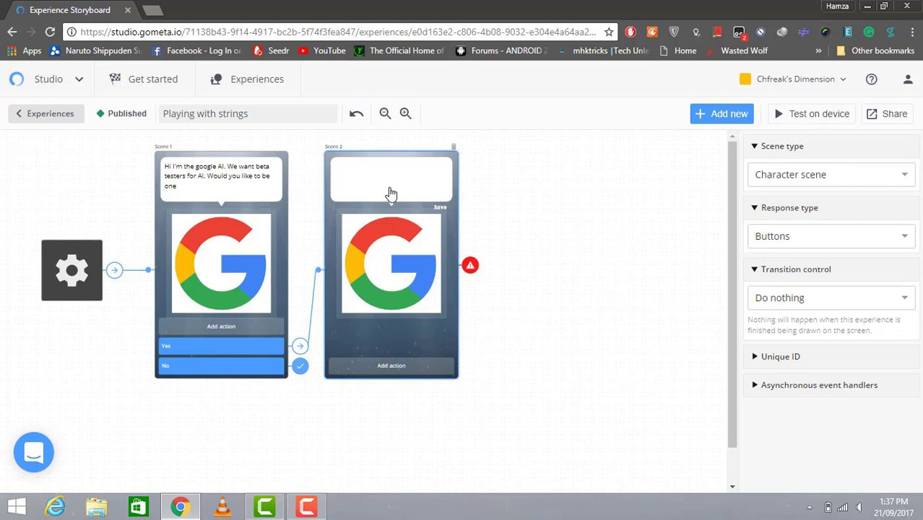
Write Scene 2's dialogue: 'Great, Before we Start this would be confidental. Do you agree?'
{"action": "type", "text": "Great"}
{"action": "type", "text": ", "}
{"action": "type", "text": "We need"}
{"action": "key", "text": "BackSpace"}
{"action": "key", "text": "BackSpace"}
{"action": "key", "text": "BackSpace"}
{"action": "key", "text": "BackSpace"}
{"action": "key", "text": "BackSpace"}
{"action": "key", "text": "BackSpace"}
{"action": "key", "text": "BackSpace"}
{"action": "type", "text": "Bef"}
{"action": "type", "text": "ore we S"}
{"action": "type", "text": "tart"}
{"action": "type", "text": " y"}
{"action": "type", "text": " this would"}
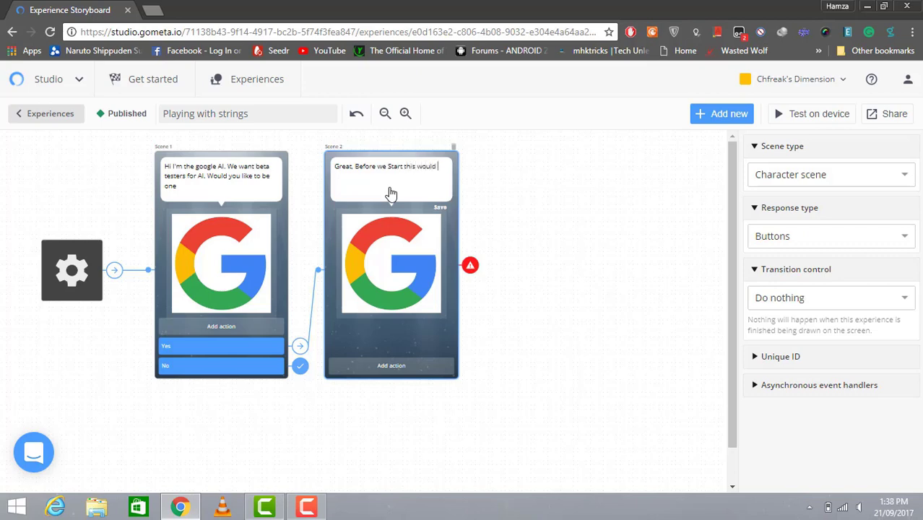
{"action": "type", "text": " be confi"}
{"action": "type", "text": "dental. Do you agree?"}
Add a response button to Scene 2 labelled Yes
{"action": "left_click", "coordinate": [386, 365]}
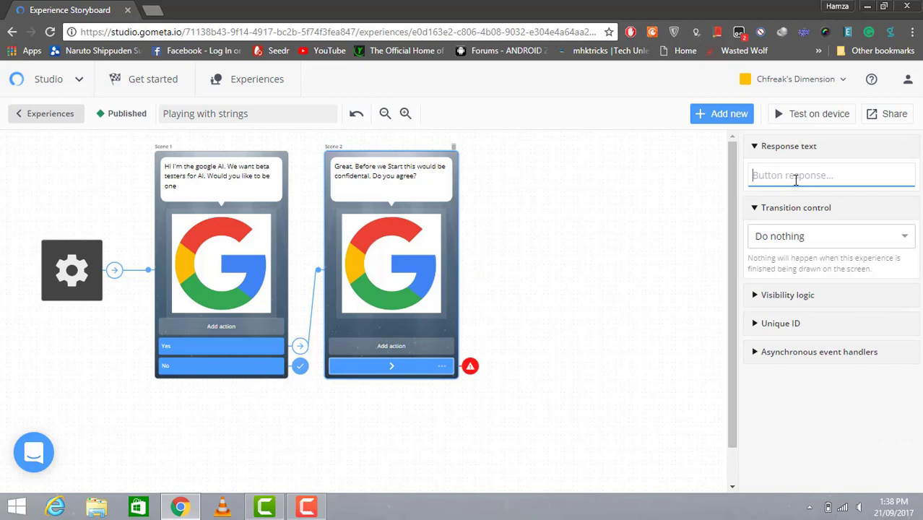
{"action": "type", "text": "Yea"}
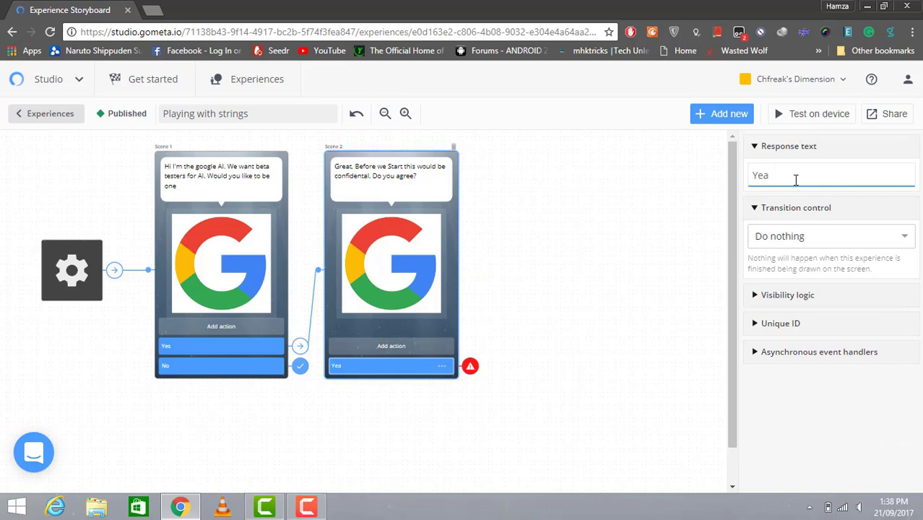
{"action": "key", "text": "BackSpace"}
{"action": "type", "text": "s"}
Make the Yes response transition to a new character scene, Scene 3
{"action": "left_click", "coordinate": [861, 248]}
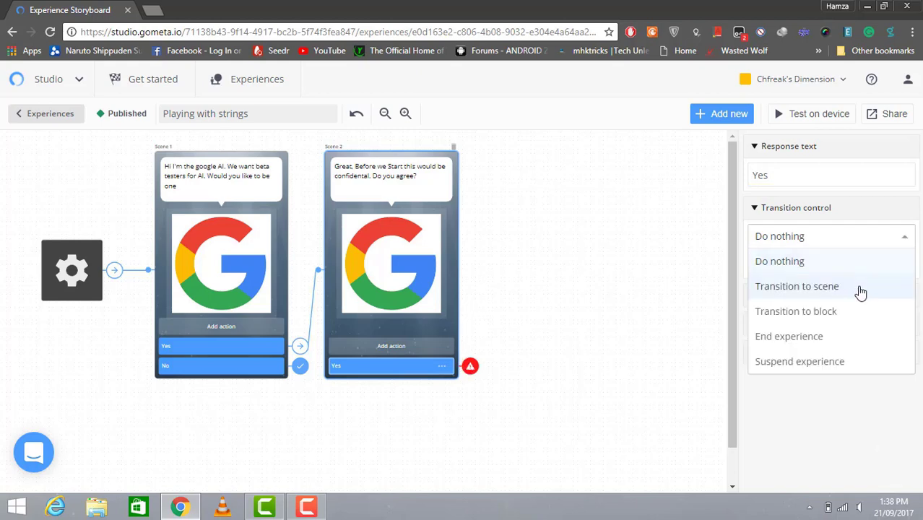
{"action": "left_click", "coordinate": [861, 287]}
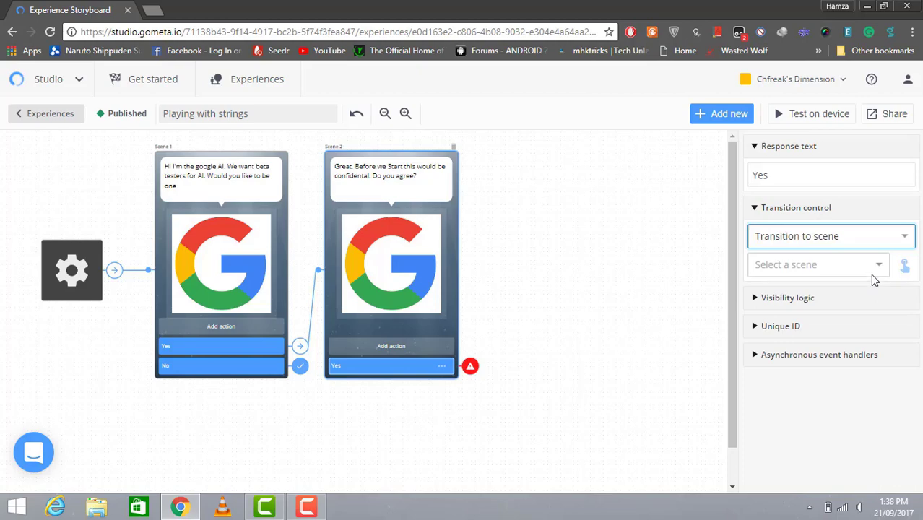
{"action": "left_click", "coordinate": [882, 269]}
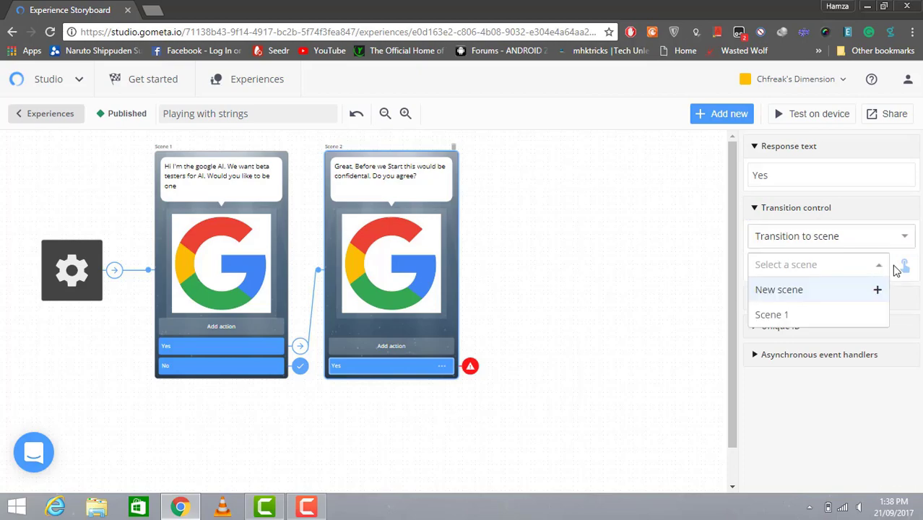
{"action": "left_click", "coordinate": [851, 296]}
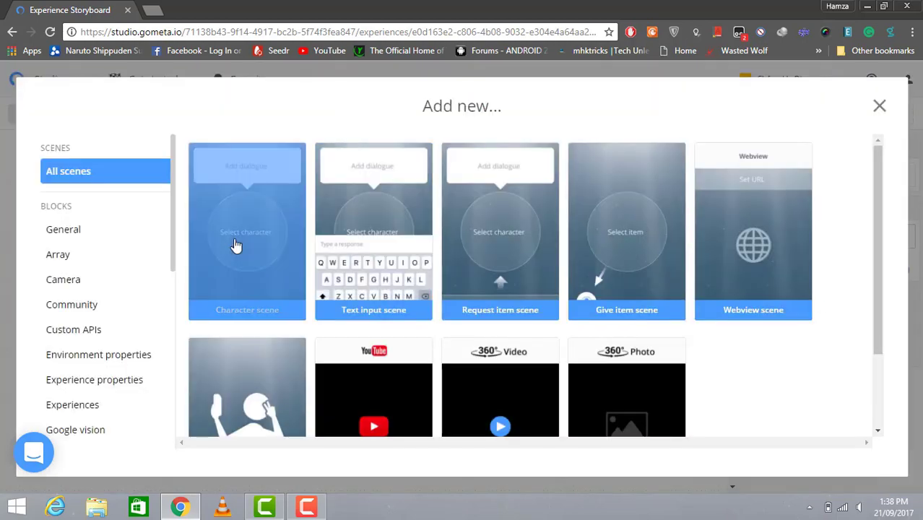
{"action": "left_click", "coordinate": [235, 245]}
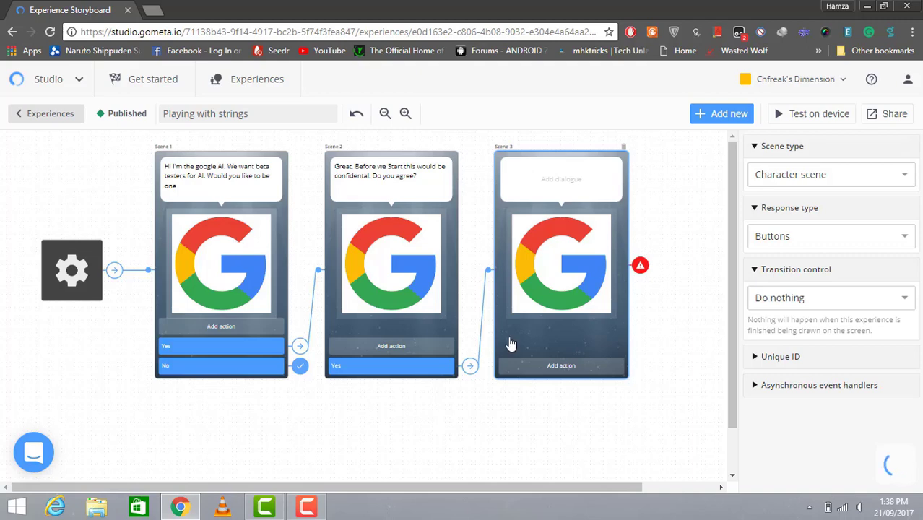
Write Scene 3's dialogue 'Awesome, We need your real name' plus 'Add your name in the text field'
{"action": "left_click", "coordinate": [562, 192]}
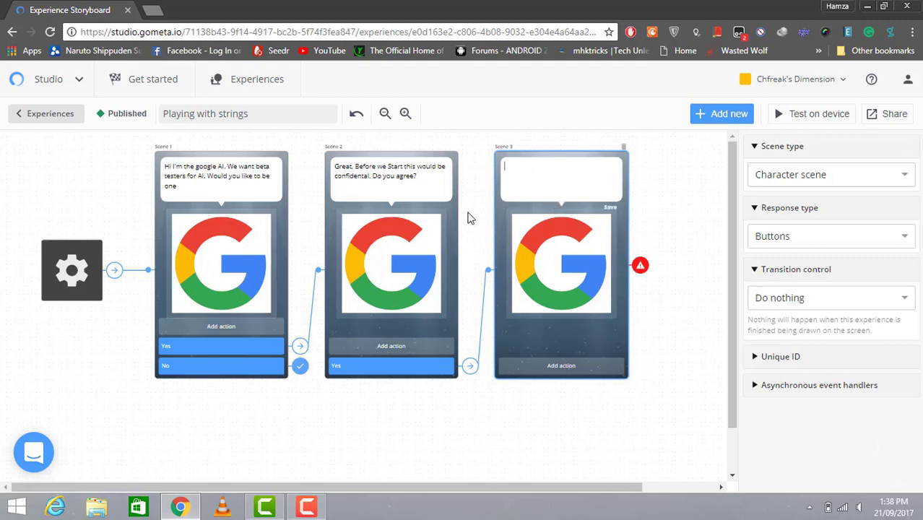
{"action": "key", "text": "BackSpace"}
{"action": "type", "text": "Awesome, Now"}
{"action": "left_click", "coordinate": [309, 507]}
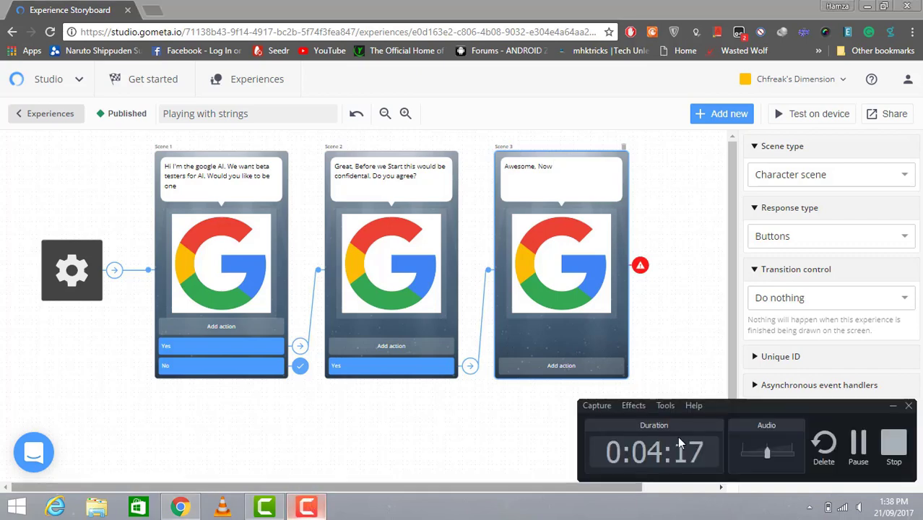
{"action": "left_click", "coordinate": [860, 443]}
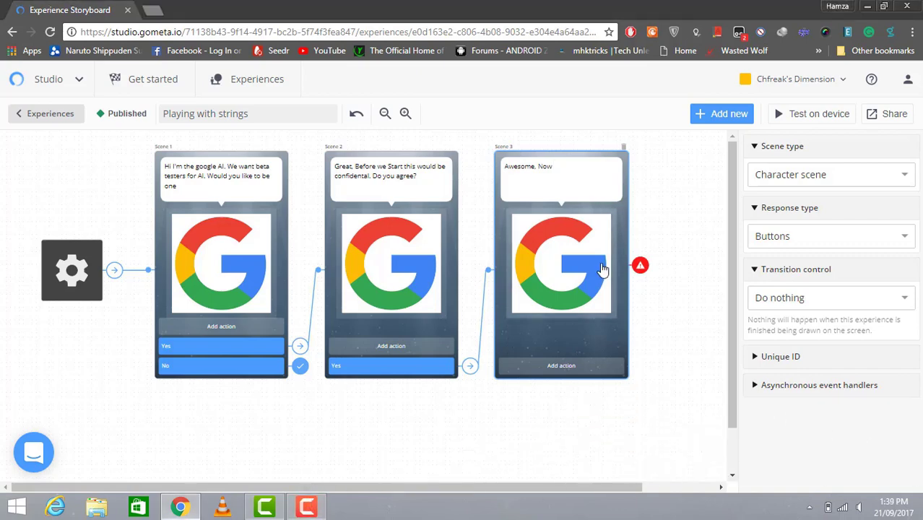
{"action": "left_click", "coordinate": [579, 173]}
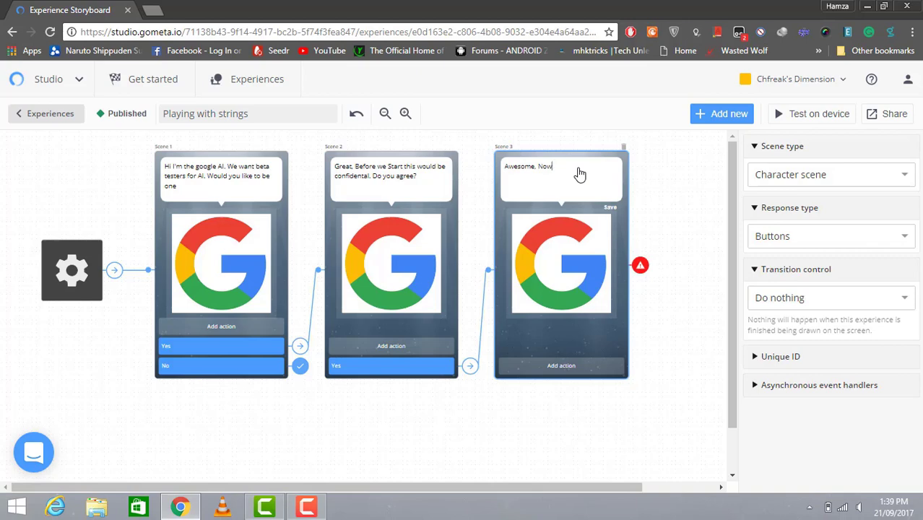
{"action": "key", "text": "BackSpace"}
{"action": "key", "text": "BackSpace"}
{"action": "key", "text": "BackSpace"}
{"action": "type", "text": "We need your real name A"}
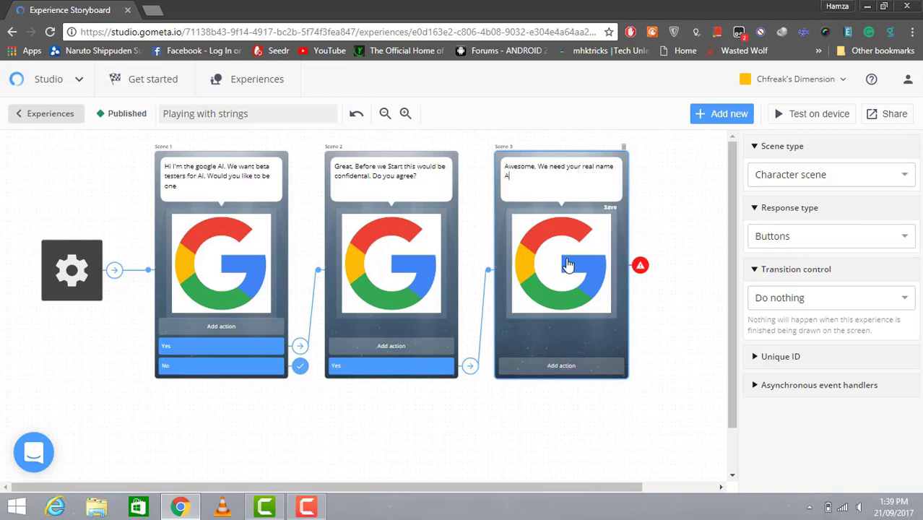
{"action": "type", "text": "dd your name in the text field"}
Add a text input scene to the storyboard as Scene 4
{"action": "left_click", "coordinate": [719, 115]}
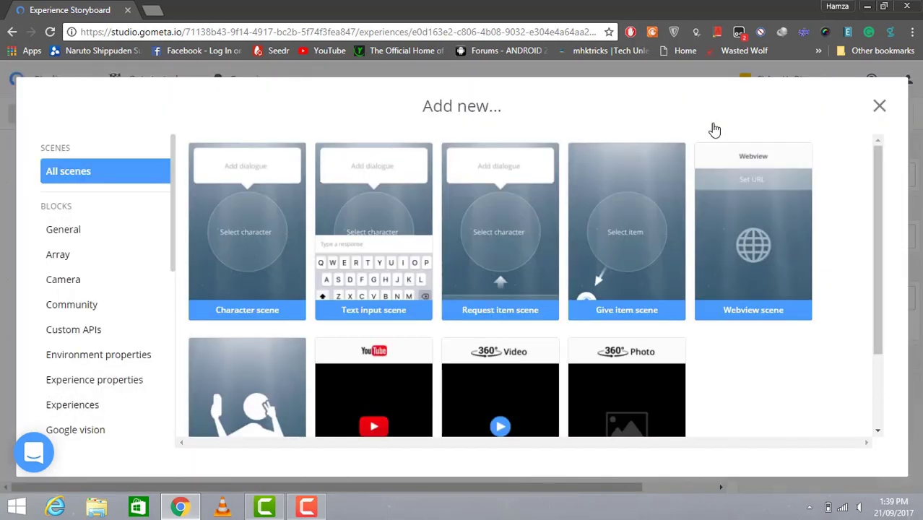
{"action": "left_click", "coordinate": [403, 241]}
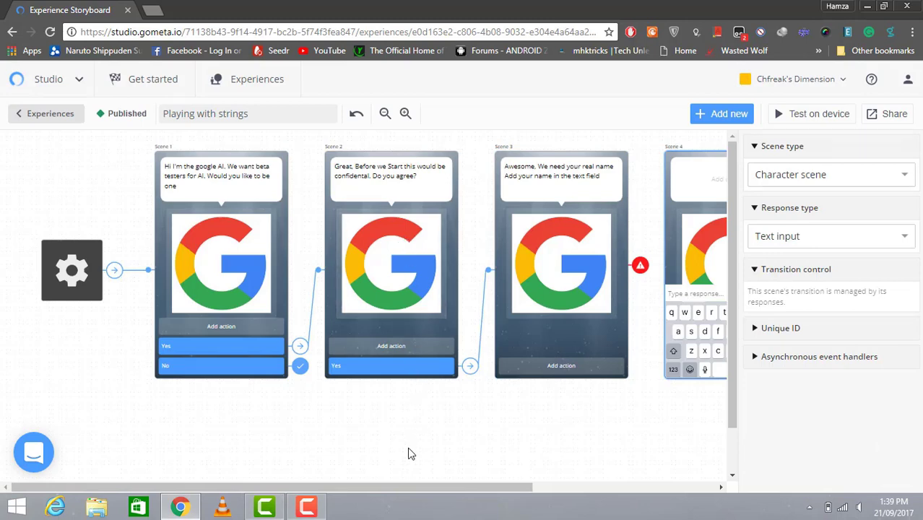
{"action": "left_click_drag", "start_coordinate": [433, 490], "coordinate": [579, 489]}
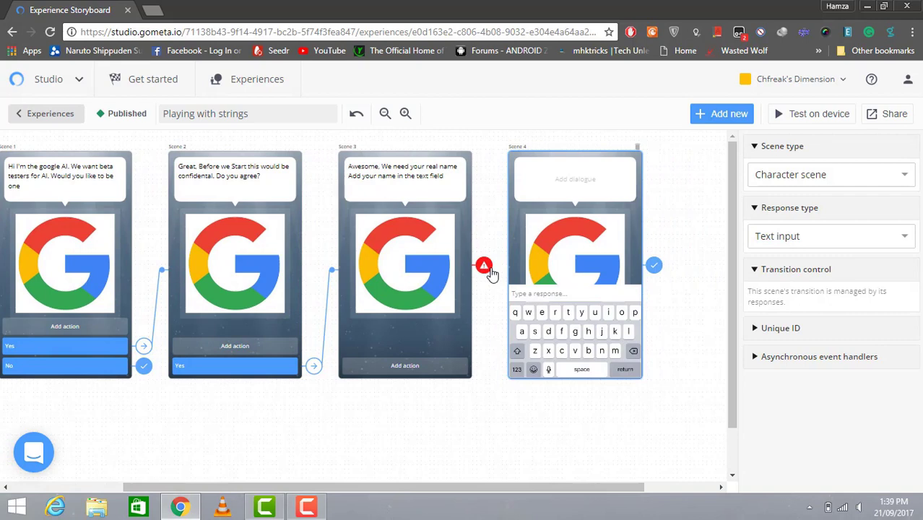
Set Scene 3's transition to go to Scene 4
{"action": "left_click", "coordinate": [488, 270]}
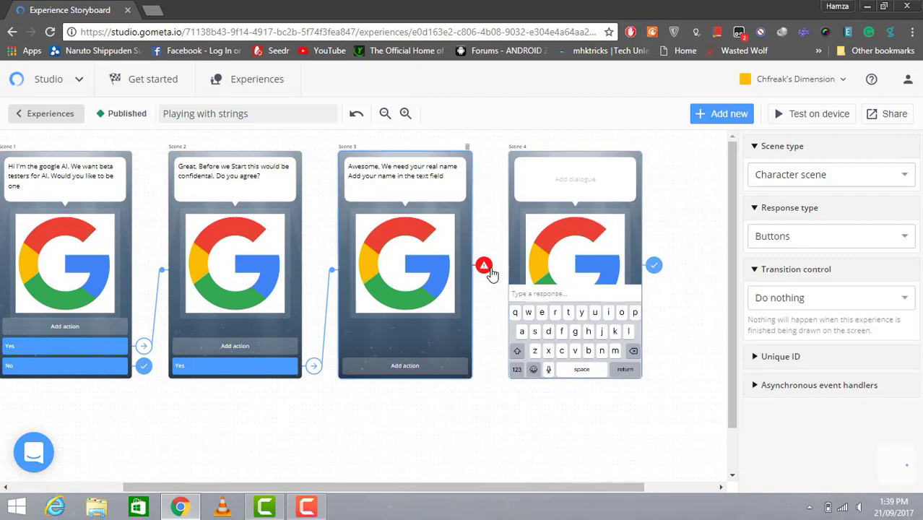
{"action": "left_click", "coordinate": [878, 304]}
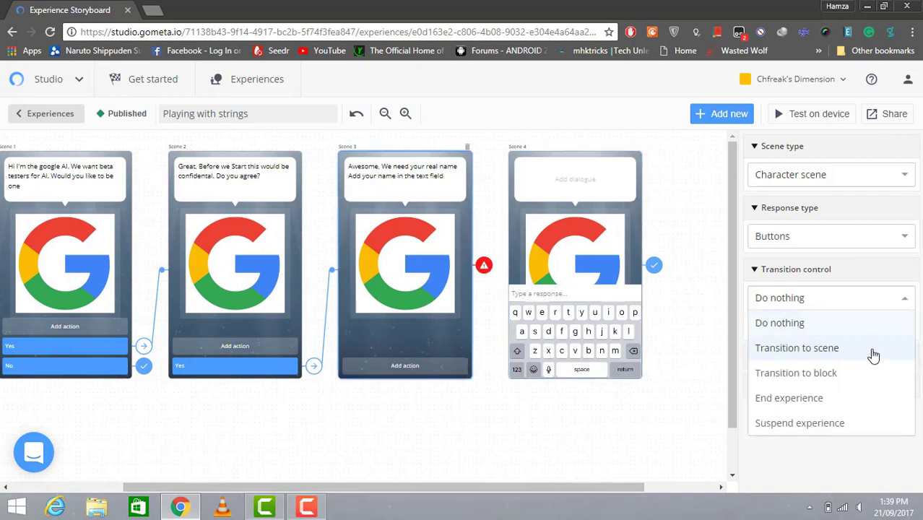
{"action": "left_click", "coordinate": [872, 354]}
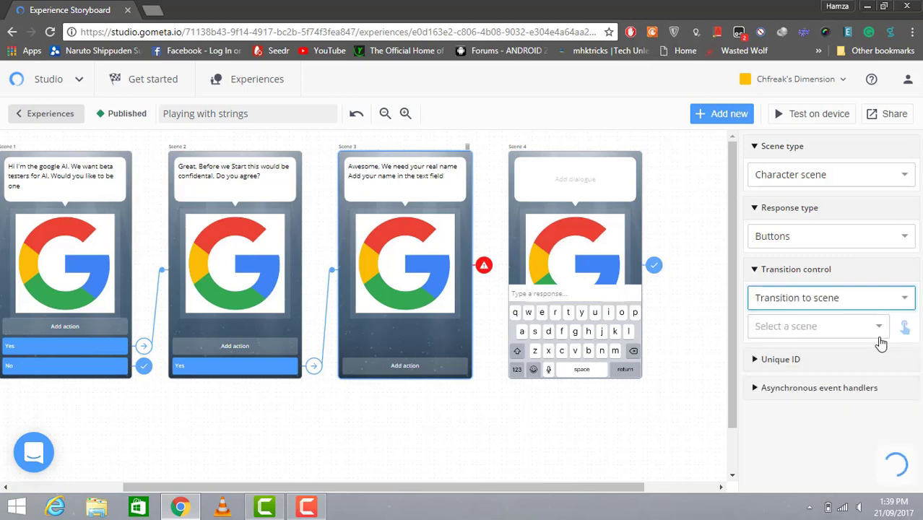
{"action": "left_click", "coordinate": [878, 326]}
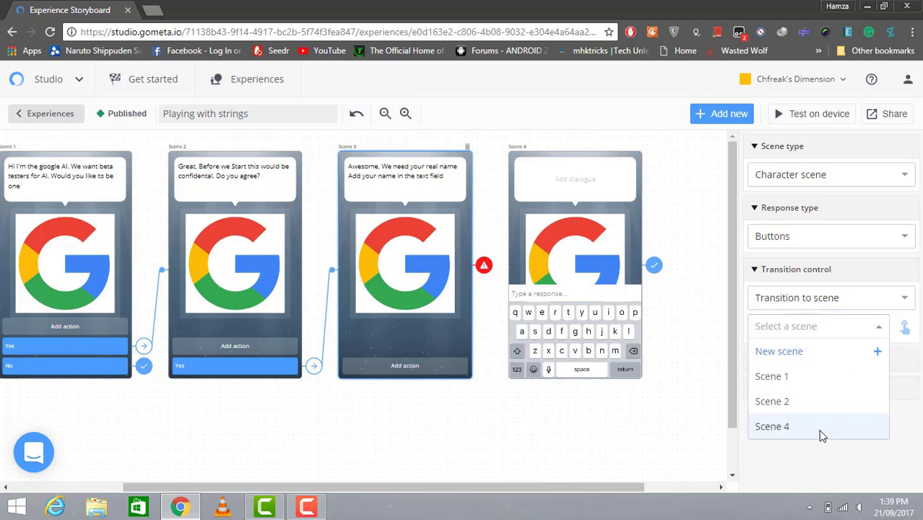
{"action": "left_click", "coordinate": [820, 431]}
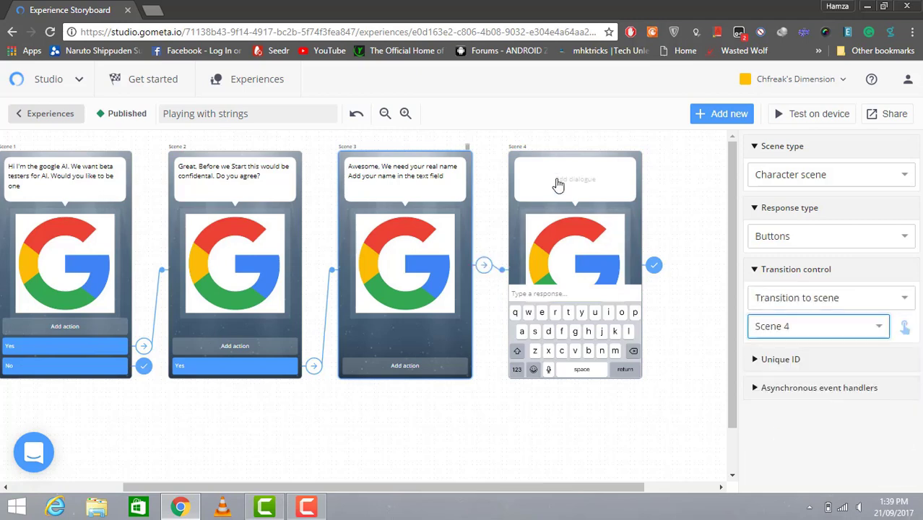
{"action": "left_click", "coordinate": [557, 183]}
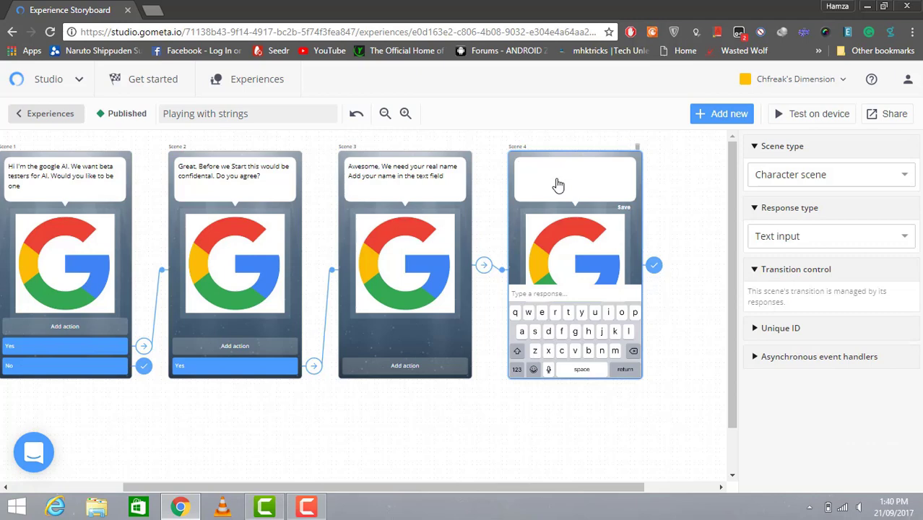
Enter 'Enter your Real Name Below' as Scene 4's dialogue
{"action": "type", "text": "Enter your Real Name Below"}
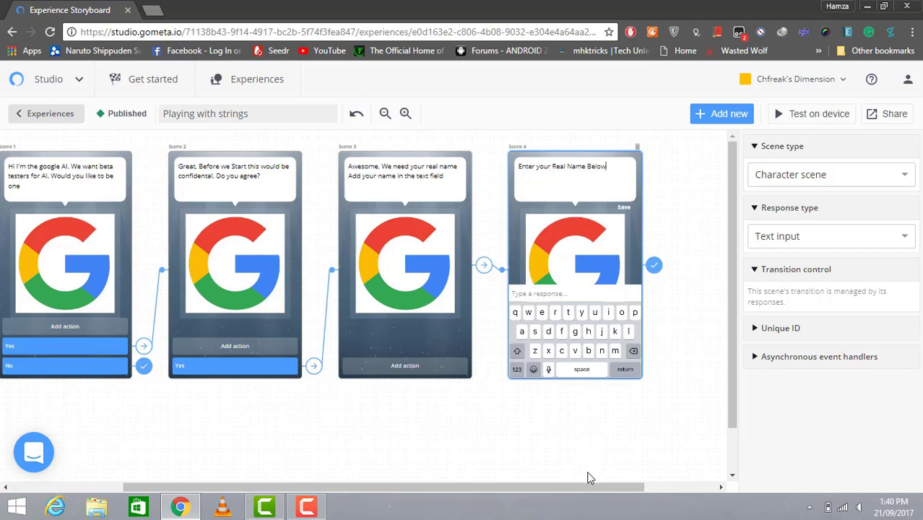
{"action": "left_click_drag", "start_coordinate": [593, 486], "coordinate": [657, 482]}
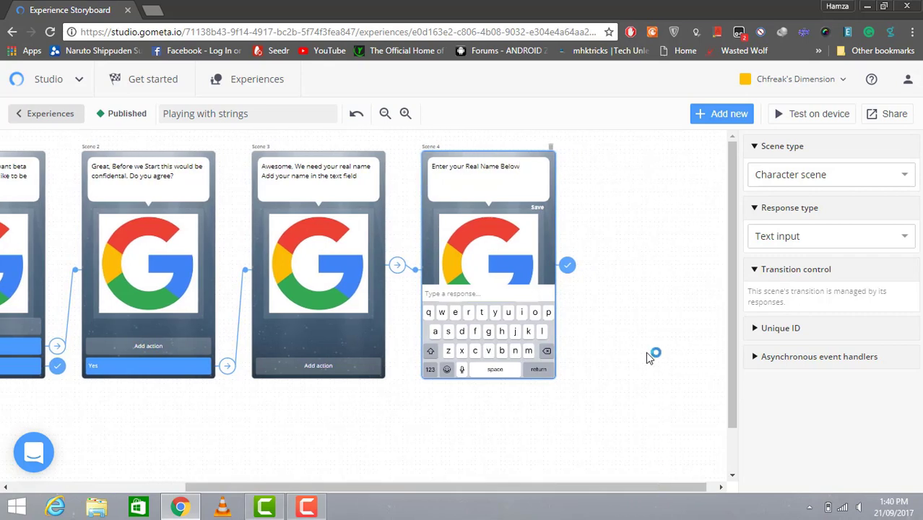
{"action": "left_click", "coordinate": [310, 508]}
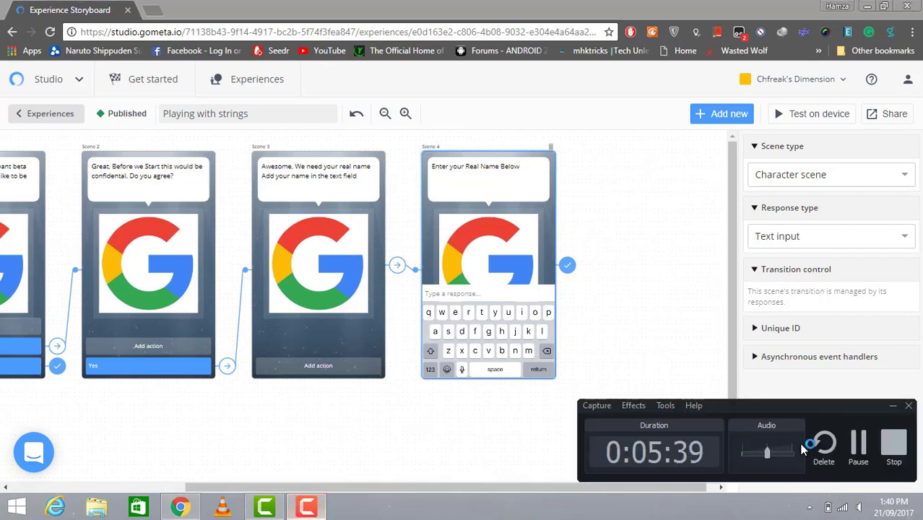
{"action": "left_click", "coordinate": [857, 441]}
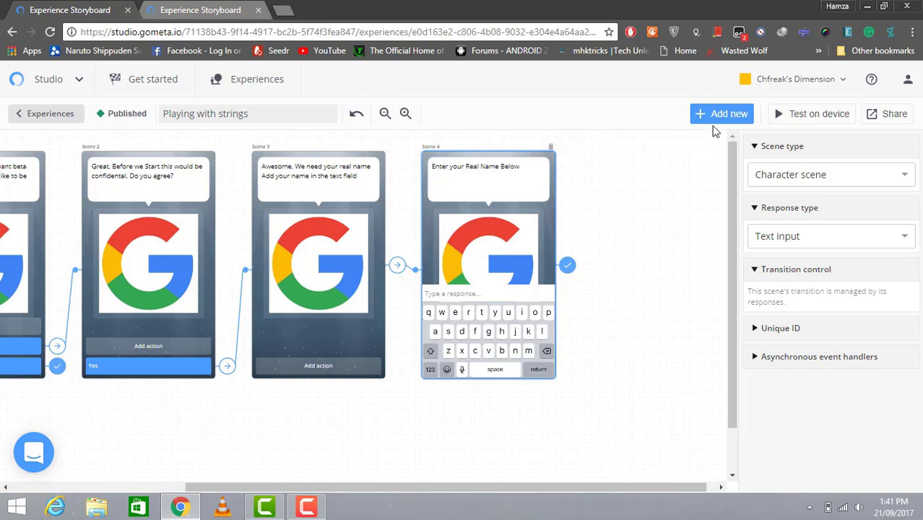
Add a Save user response block from the String category after Scene 4
{"action": "left_click", "coordinate": [709, 117]}
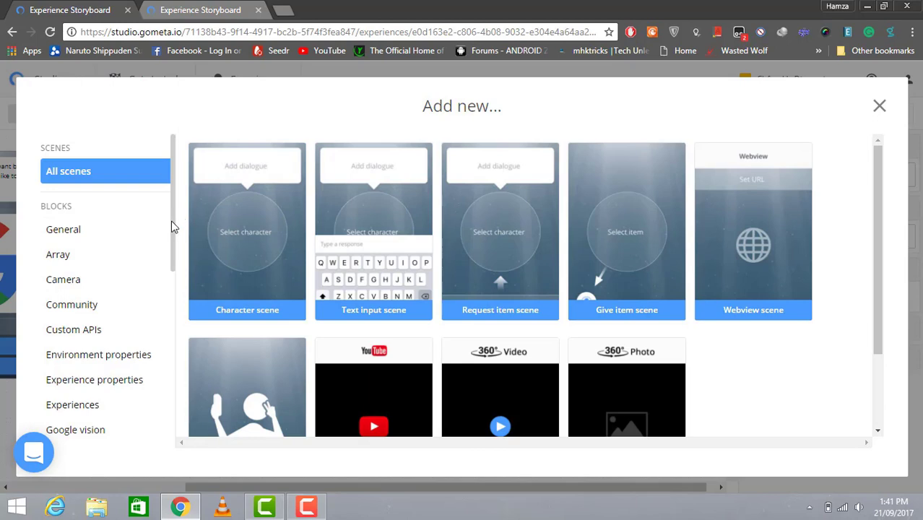
{"action": "left_click_drag", "start_coordinate": [173, 226], "coordinate": [169, 342]}
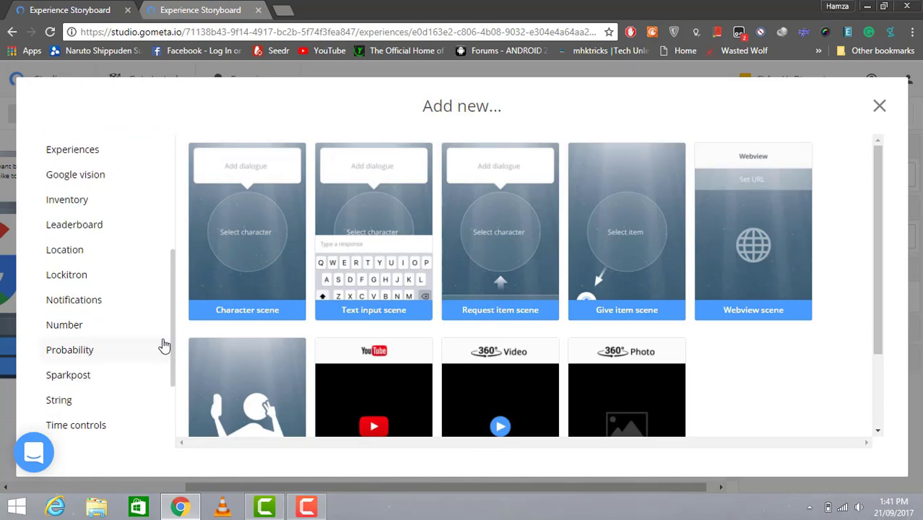
{"action": "left_click", "coordinate": [93, 399]}
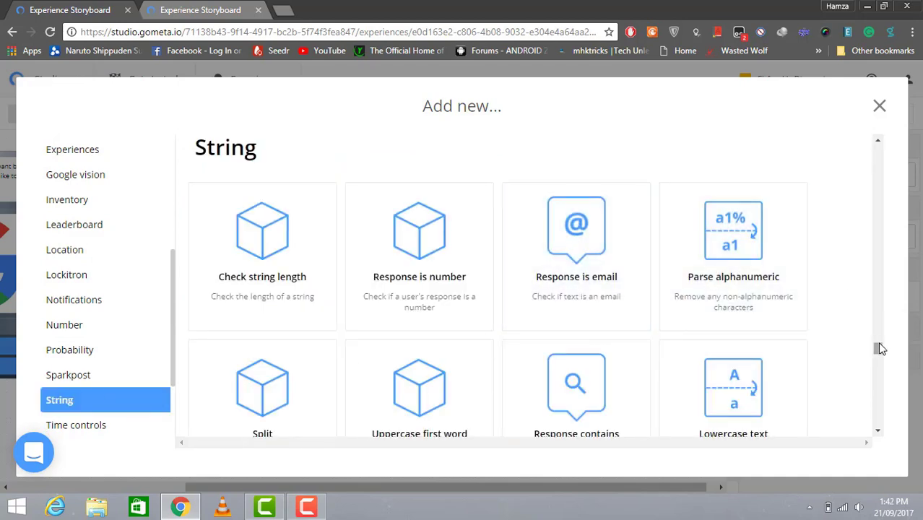
{"action": "left_click_drag", "start_coordinate": [879, 350], "coordinate": [879, 369]}
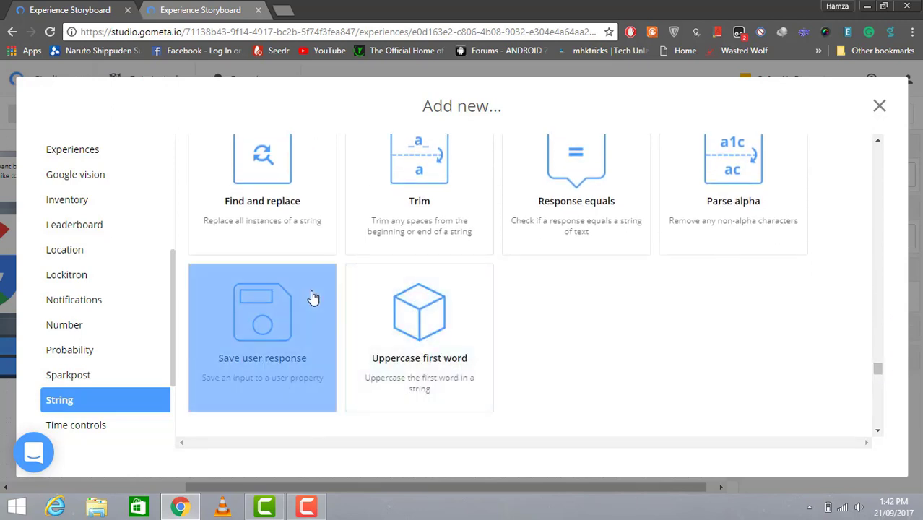
{"action": "left_click", "coordinate": [312, 298]}
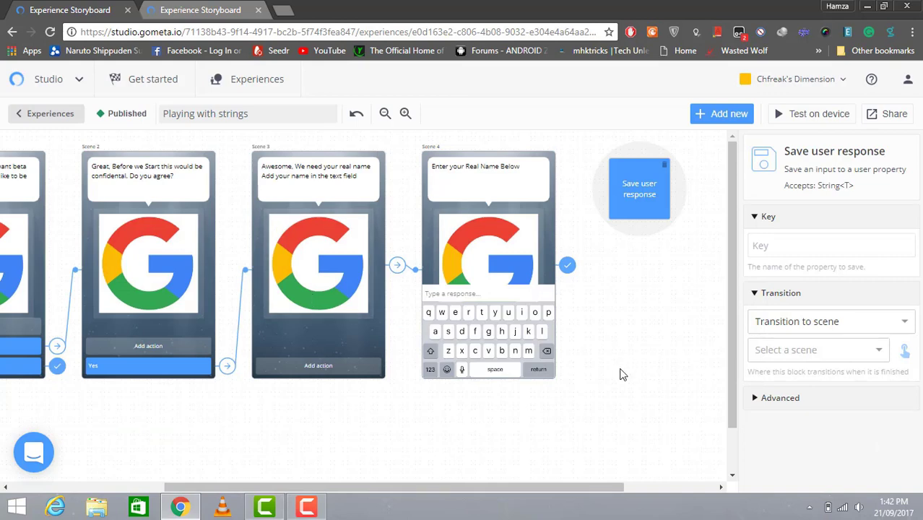
{"action": "left_click_drag", "start_coordinate": [561, 488], "coordinate": [596, 487]}
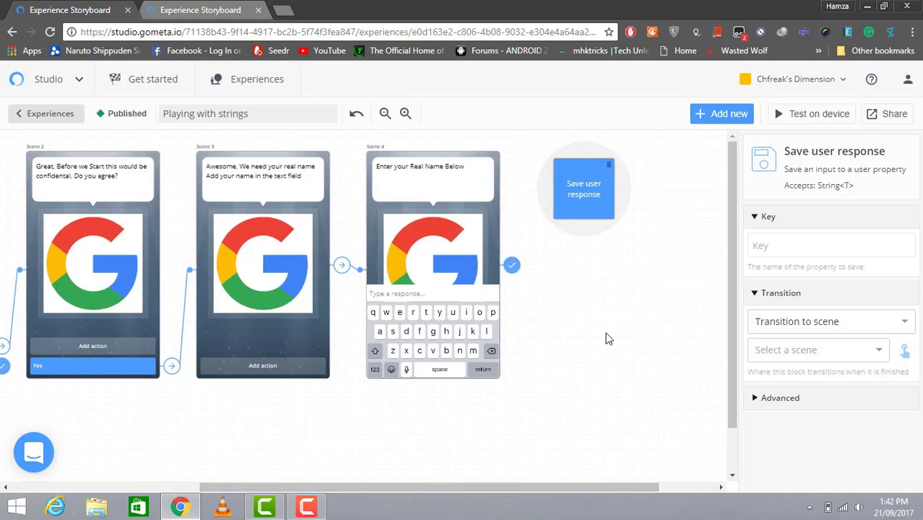
{"action": "left_click_drag", "start_coordinate": [584, 196], "coordinate": [583, 226]}
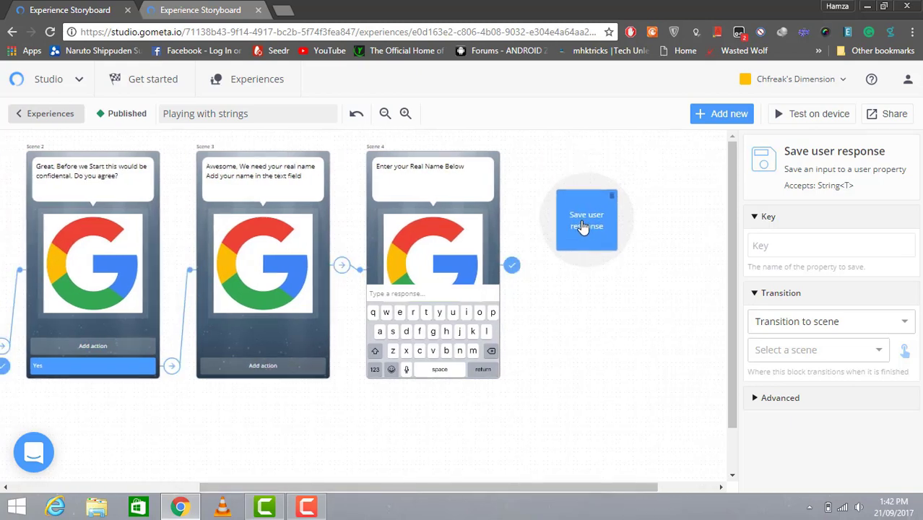
Fill in the block's Key field with the user property name
{"action": "left_click", "coordinate": [845, 245]}
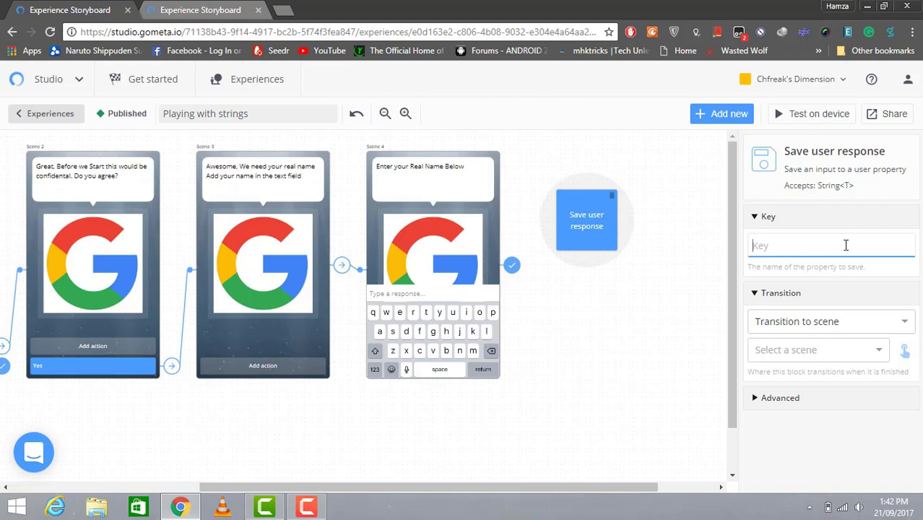
{"action": "type", "text": "James"}
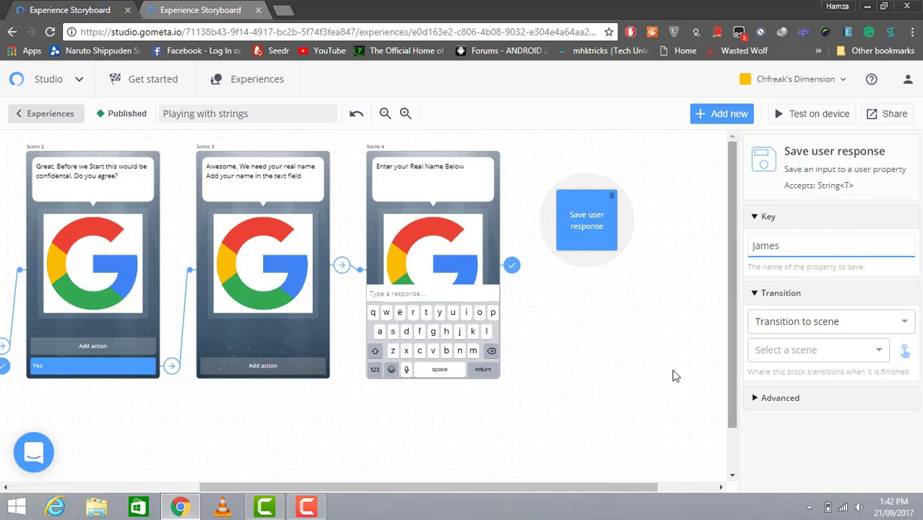
{"action": "left_click_drag", "start_coordinate": [585, 493], "coordinate": [635, 492]}
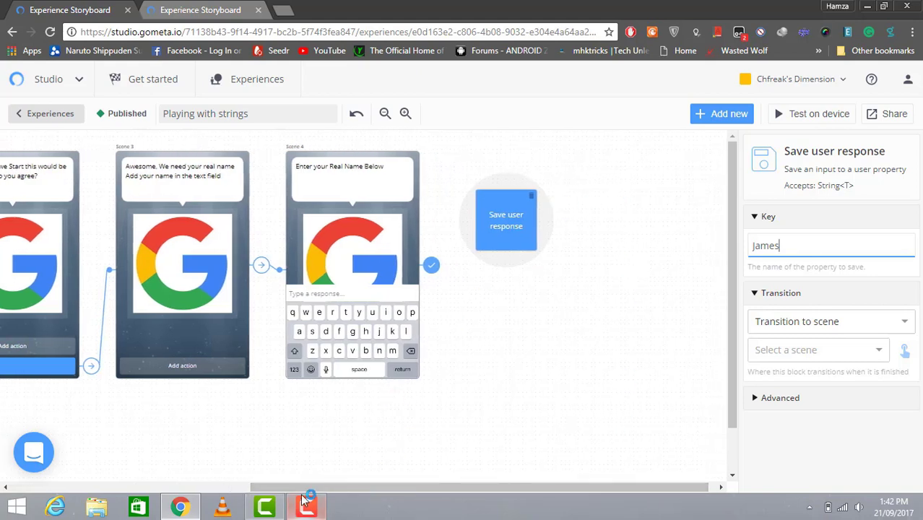
Add a new character scene, Scene 5, to the storyboard from All scenes
{"action": "left_click", "coordinate": [700, 115]}
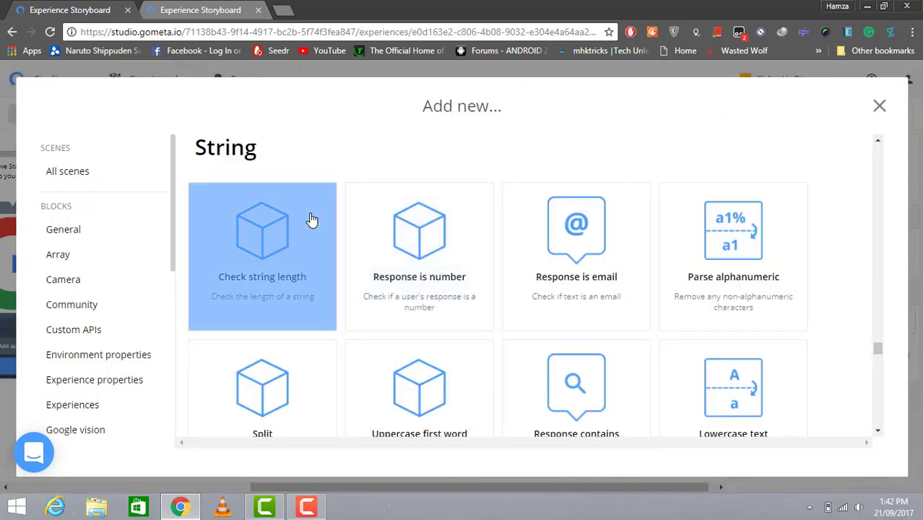
{"action": "left_click", "coordinate": [108, 177]}
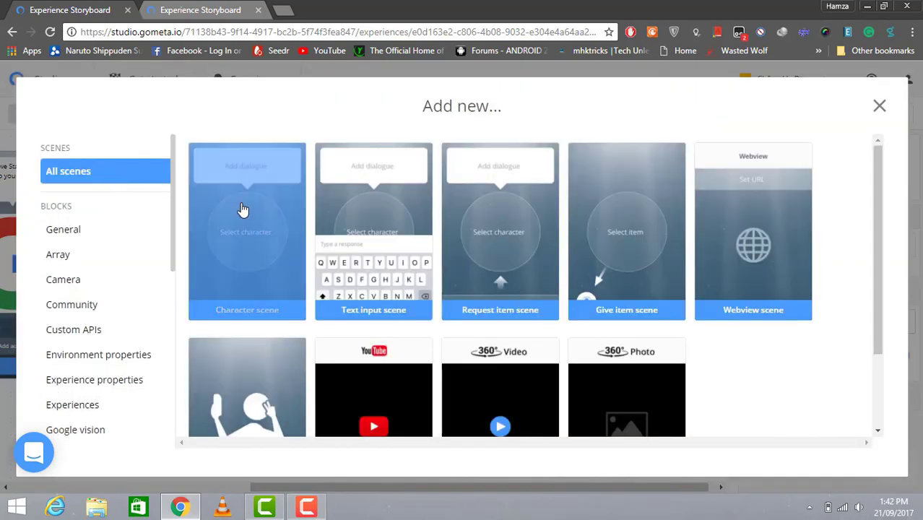
{"action": "left_click", "coordinate": [243, 209]}
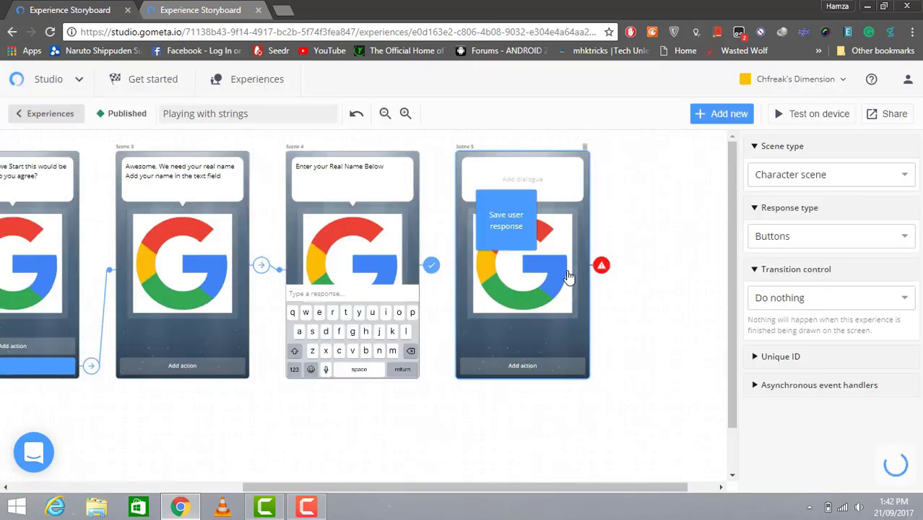
Set Scene 4's transition control to go to the Save user response block
{"action": "left_click", "coordinate": [506, 247]}
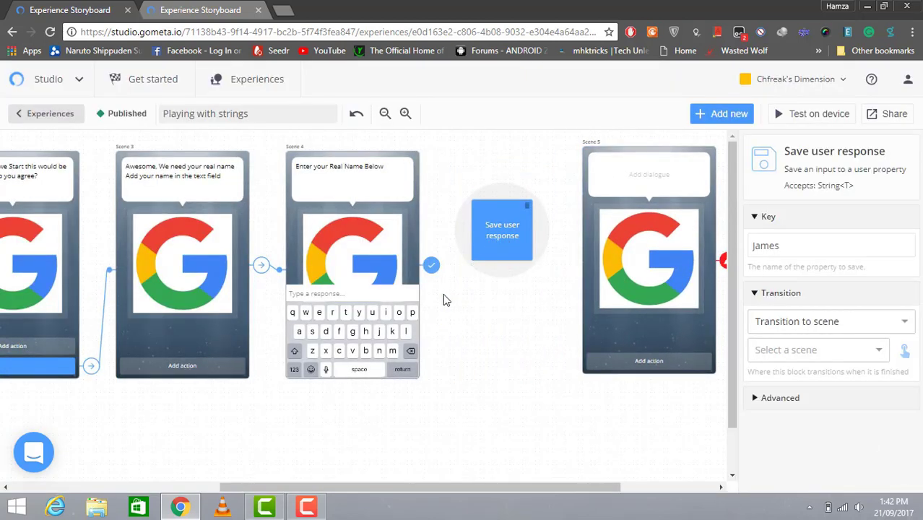
{"action": "left_click", "coordinate": [431, 265]}
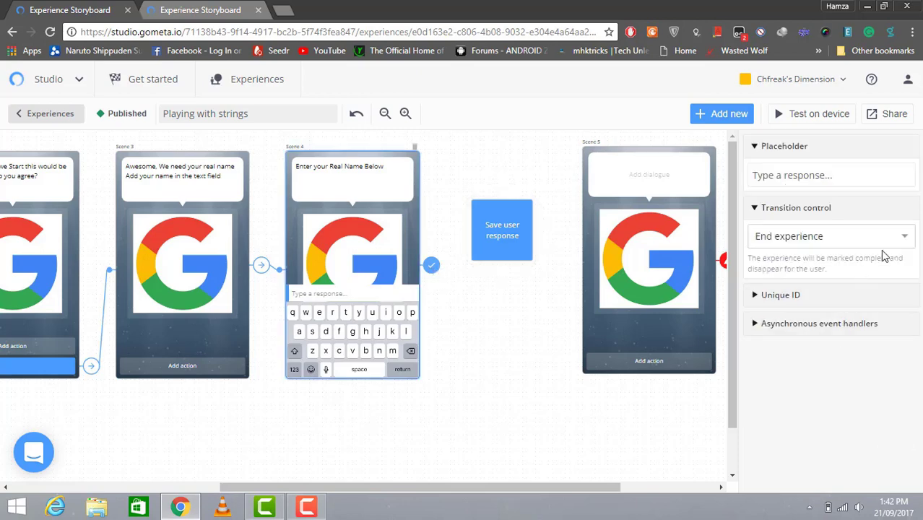
{"action": "left_click", "coordinate": [887, 246]}
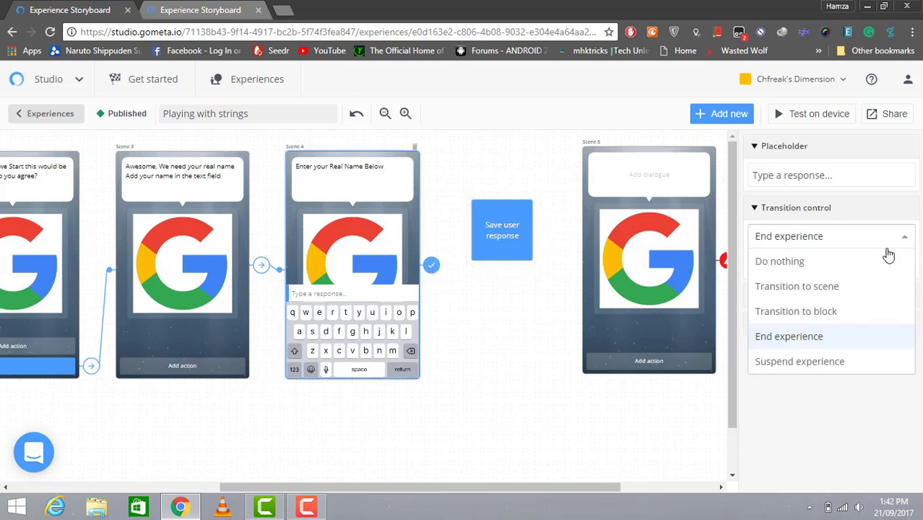
{"action": "left_click", "coordinate": [878, 287]}
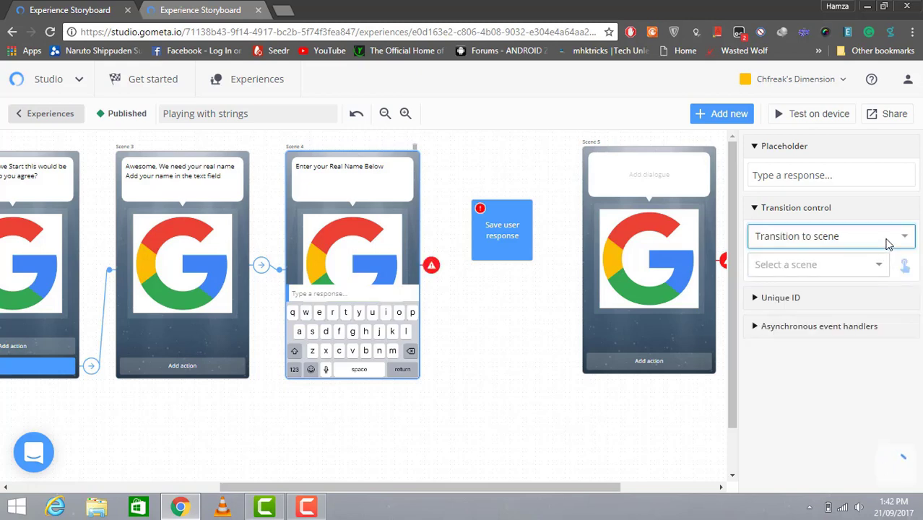
{"action": "left_click", "coordinate": [895, 238]}
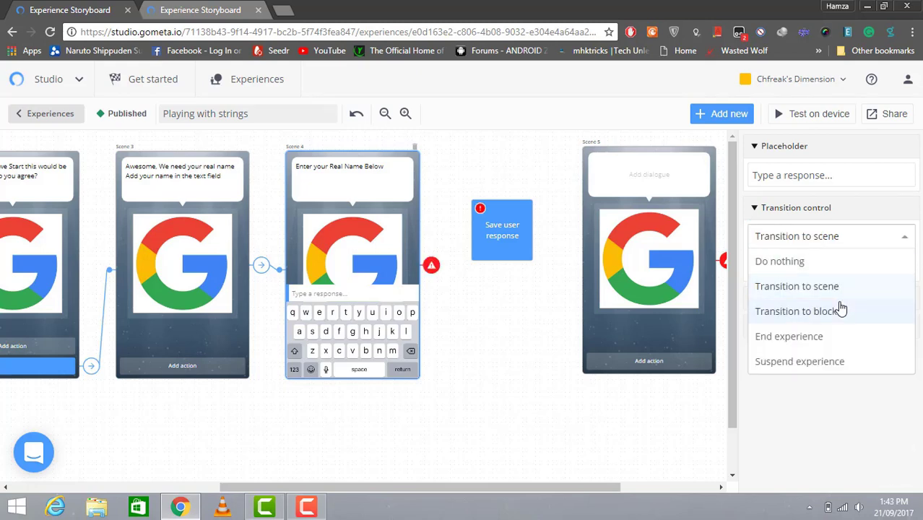
{"action": "left_click", "coordinate": [849, 311]}
{"action": "left_click", "coordinate": [871, 271]}
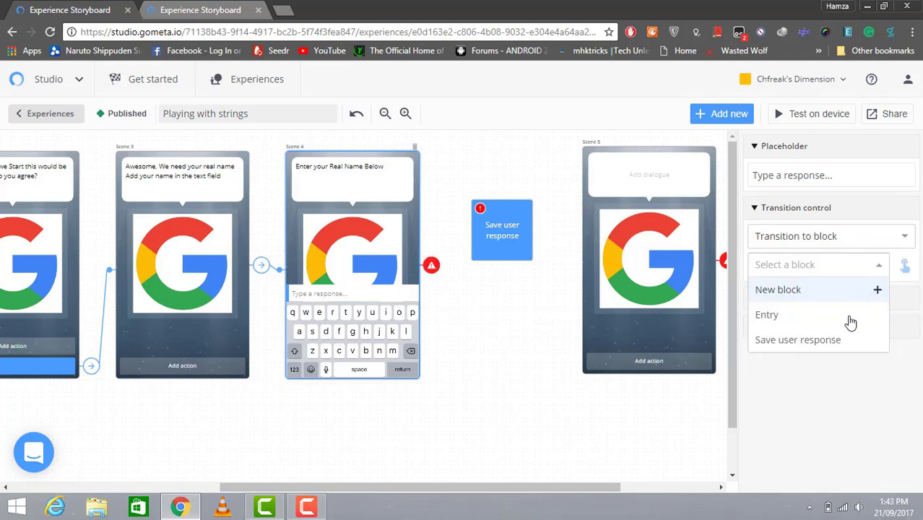
{"action": "left_click", "coordinate": [841, 338]}
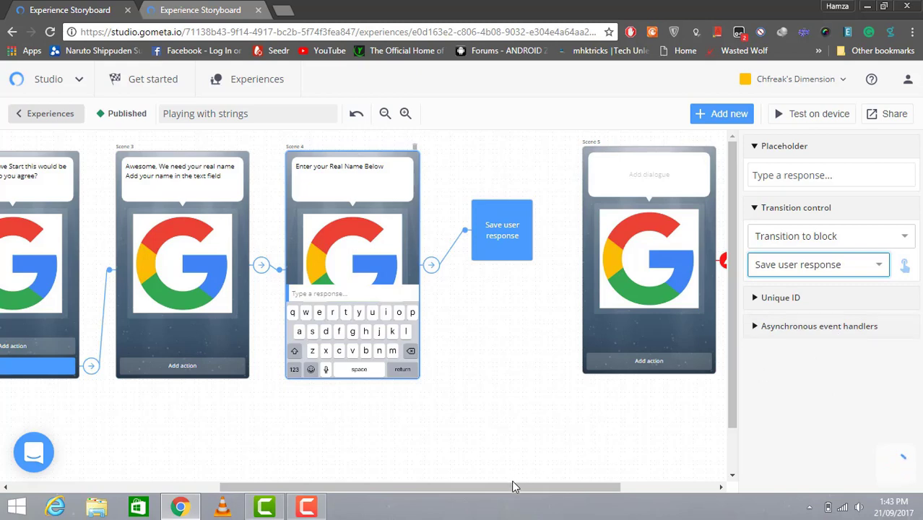
{"action": "left_click_drag", "start_coordinate": [543, 486], "coordinate": [597, 493]}
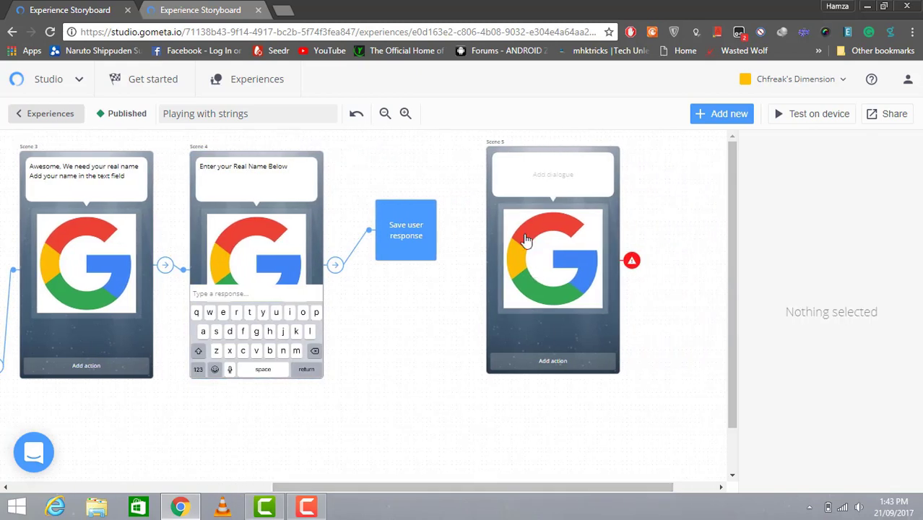
Set the Save user response block's transition to Scene 5
{"action": "left_click", "coordinate": [415, 227]}
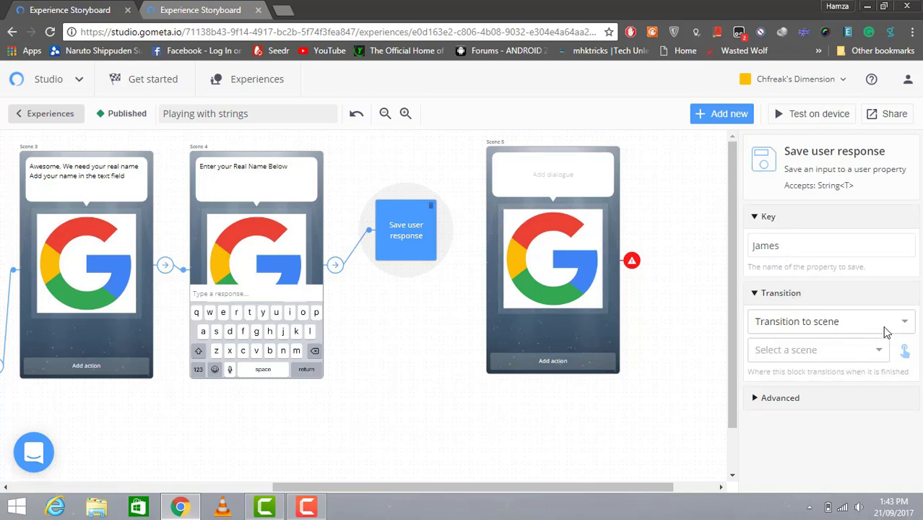
{"action": "left_click", "coordinate": [891, 330]}
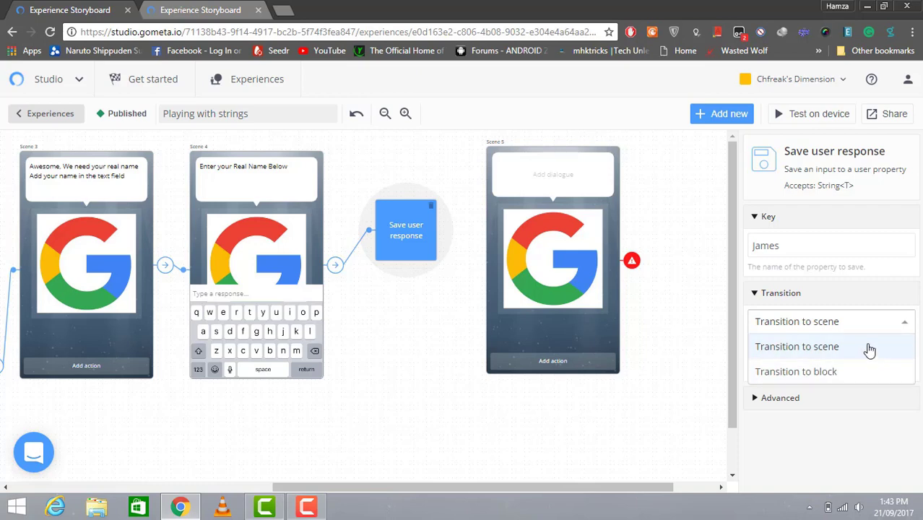
{"action": "left_click", "coordinate": [869, 347]}
{"action": "left_click", "coordinate": [869, 355]}
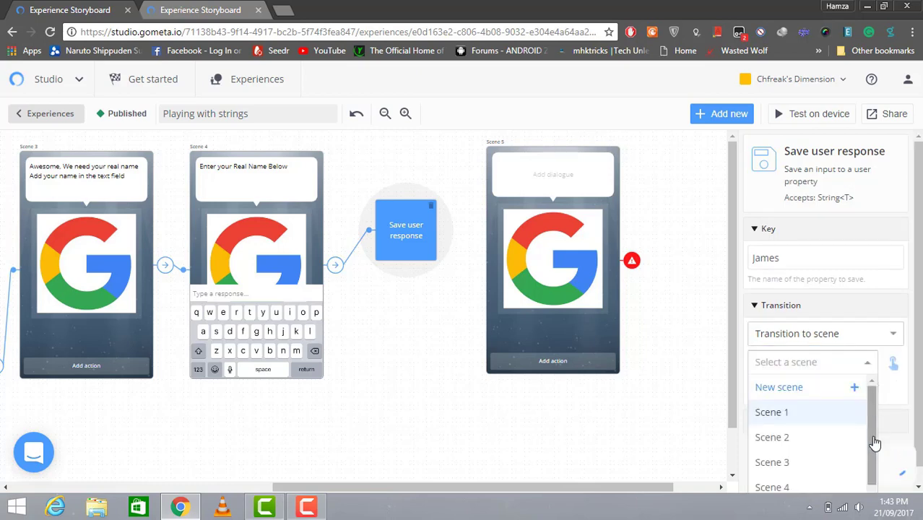
{"action": "scroll", "coordinate": [870, 454], "scroll_direction": "down", "scroll_amount": 1}
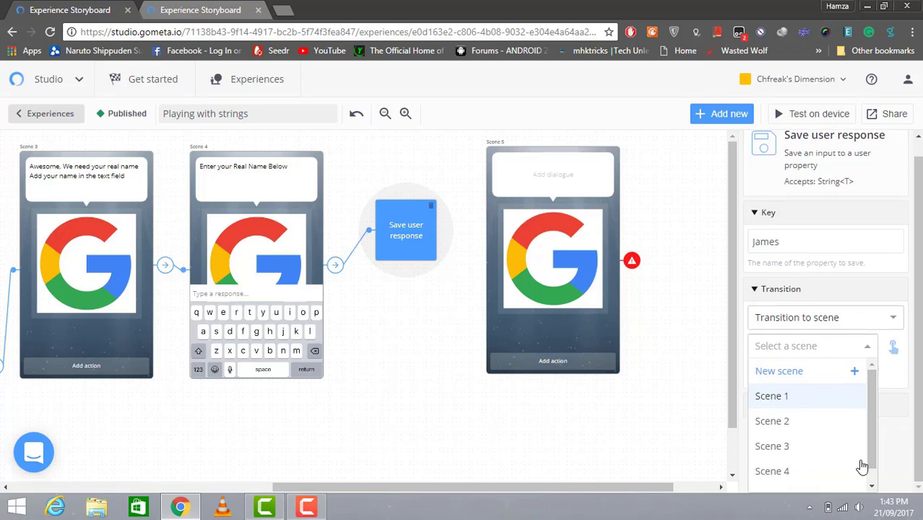
{"action": "left_click_drag", "start_coordinate": [872, 459], "coordinate": [874, 483]}
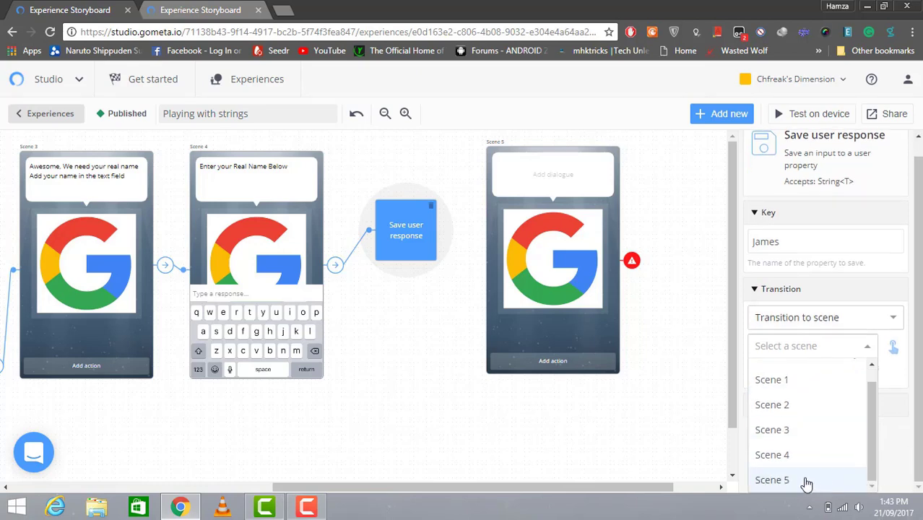
{"action": "left_click", "coordinate": [771, 480]}
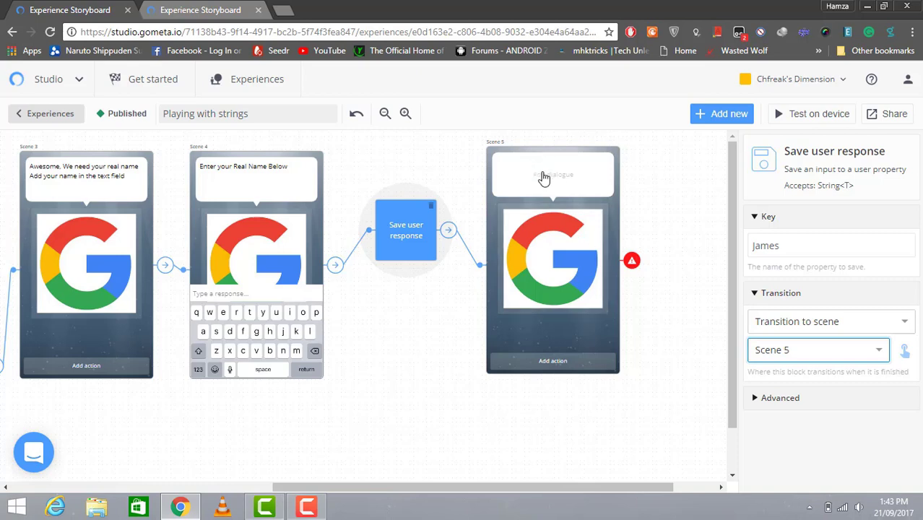
Start Scene 5's dialogue with 'Welcome' followed by the pasted saved-name property
{"action": "left_click", "coordinate": [544, 177]}
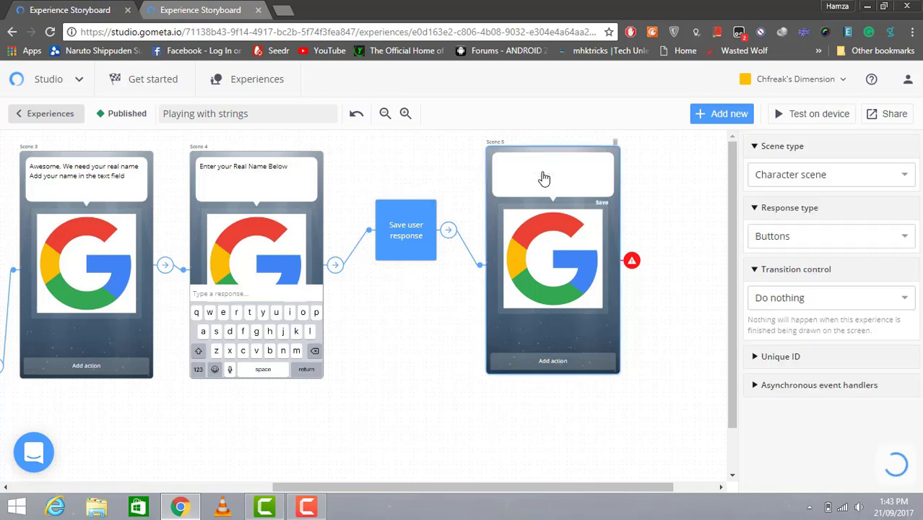
{"action": "type", "text": "Welcome"}
{"action": "key", "text": "Return"}
{"action": "right_click", "coordinate": [544, 178]}
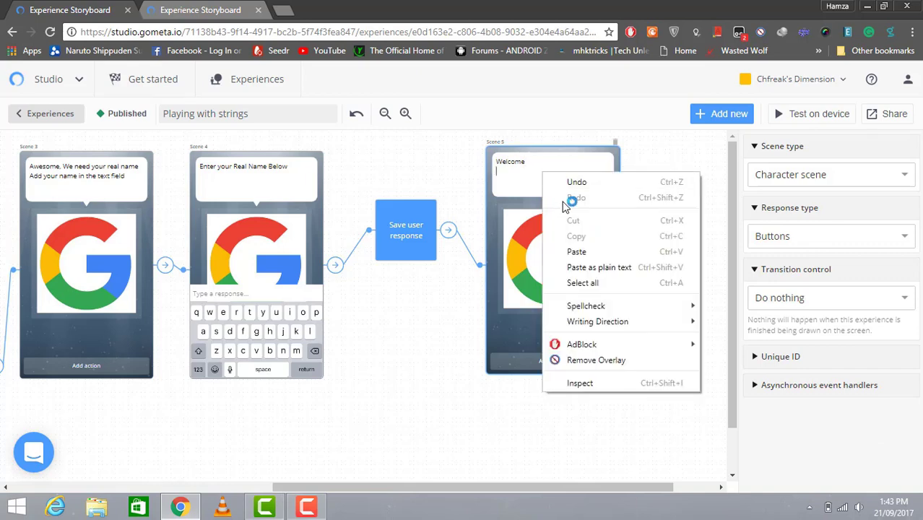
{"action": "left_click", "coordinate": [576, 250]}
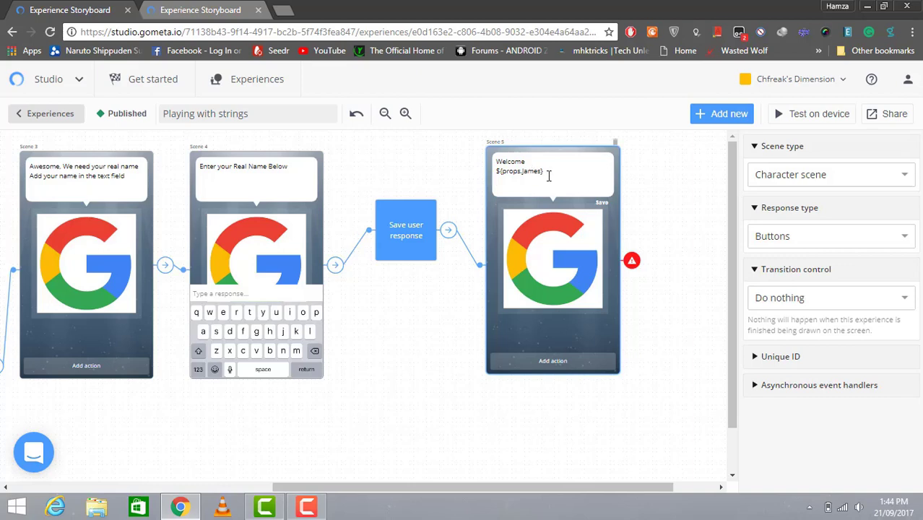
Add the line 'We are glad to have you' to Scene 5's greeting
{"action": "key", "text": "Return"}
{"action": "type", "text": "So Next"}
{"action": "key", "text": "BackSpace"}
{"action": "key", "text": "BackSpace"}
{"action": "key", "text": "BackSpace"}
{"action": "key", "text": "BackSpace"}
{"action": "key", "text": "BackSpace"}
{"action": "key", "text": "BackSpace"}
{"action": "key", "text": "BackSpace"}
{"action": "key", "text": "BackSpace"}
{"action": "key", "text": "Return"}
{"action": "type", "text": "We are glad to have you"}
{"action": "left_click", "coordinate": [309, 507]}
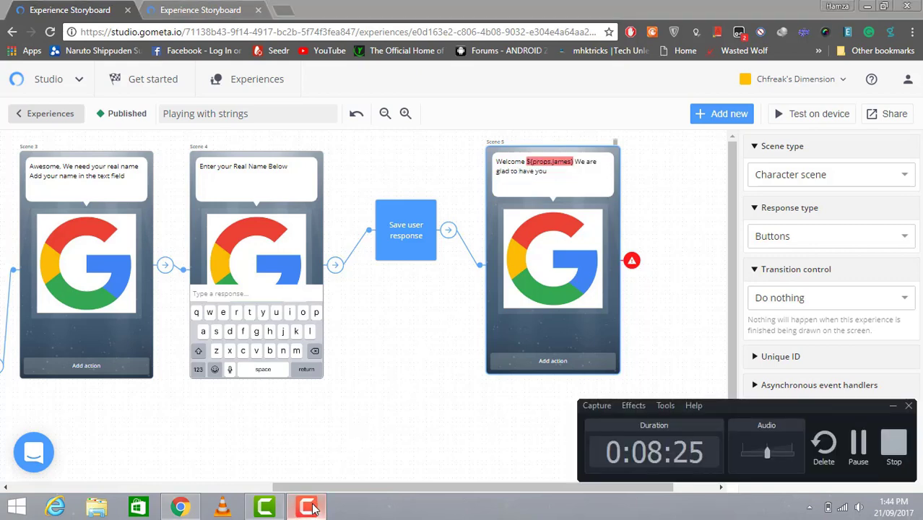
{"action": "left_click", "coordinate": [309, 507]}
Add a response button to Scene 5
{"action": "left_click", "coordinate": [572, 183]}
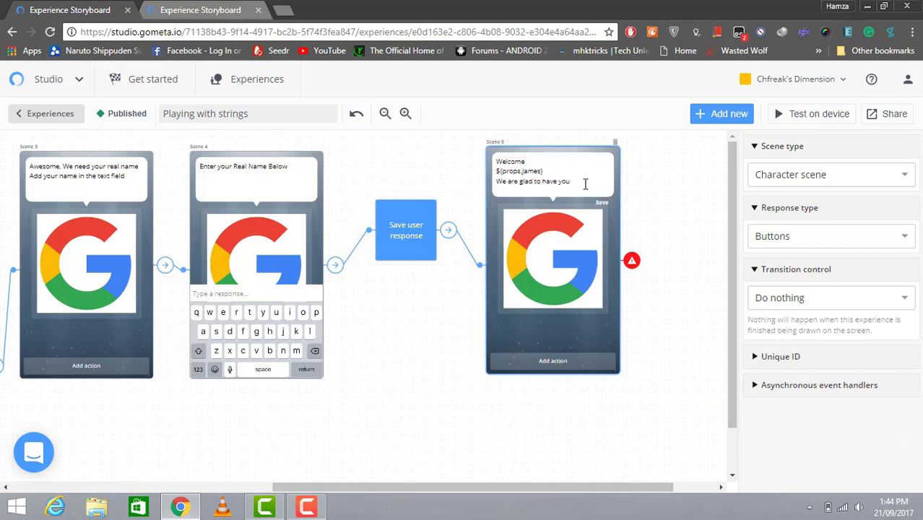
{"action": "left_click", "coordinate": [546, 361]}
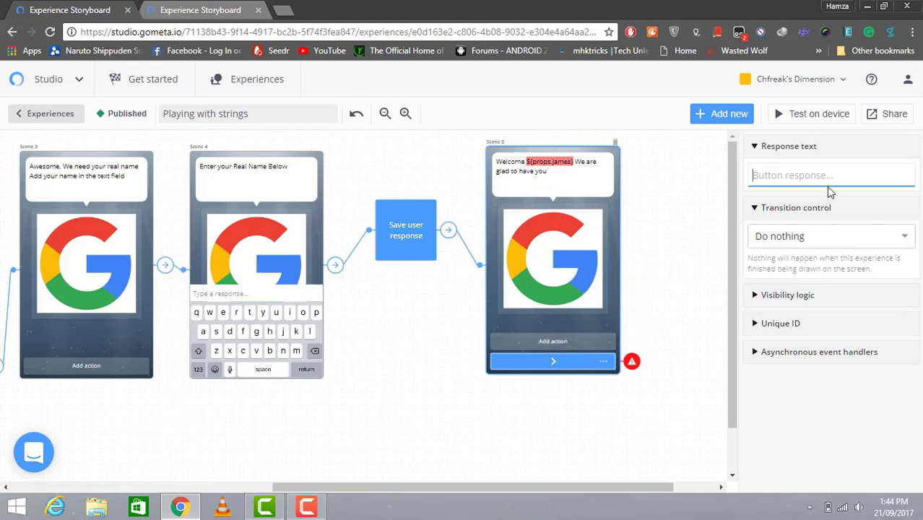
{"action": "type", "text": "C"}
{"action": "key", "text": "BackSpace"}
{"action": "left_click", "coordinate": [572, 176]}
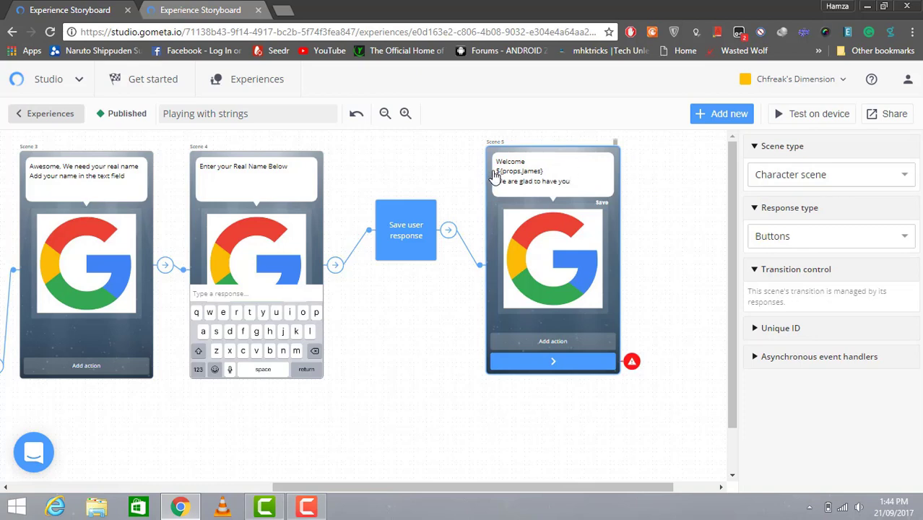
{"action": "left_click", "coordinate": [495, 177]}
Join the name onto the Welcome line and append 'Are you ready for the next step?'
{"action": "left_click", "coordinate": [553, 177]}
{"action": "left_click", "coordinate": [497, 171]}
{"action": "key", "text": "BackSpace"}
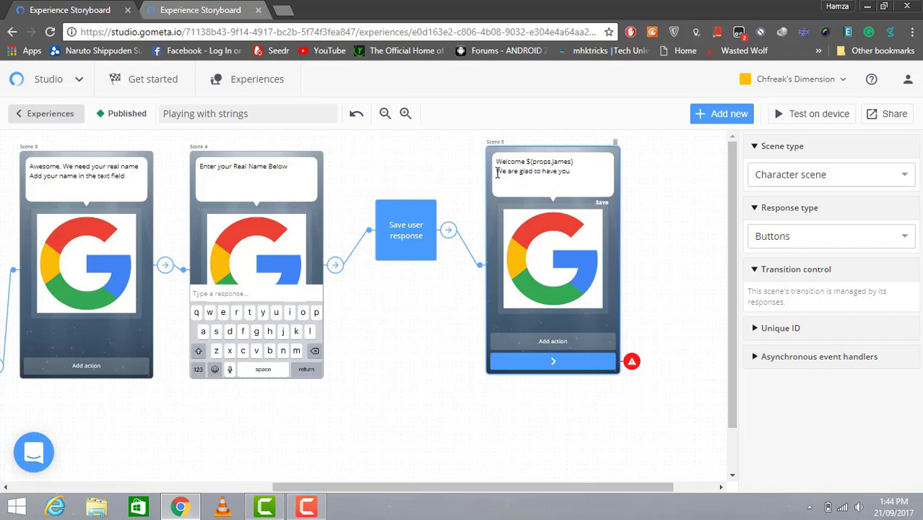
{"action": "left_click", "coordinate": [581, 177]}
{"action": "type", "text": "a"}
{"action": "key", "text": "BackSpace"}
{"action": "type", "text": "Are you ready"}
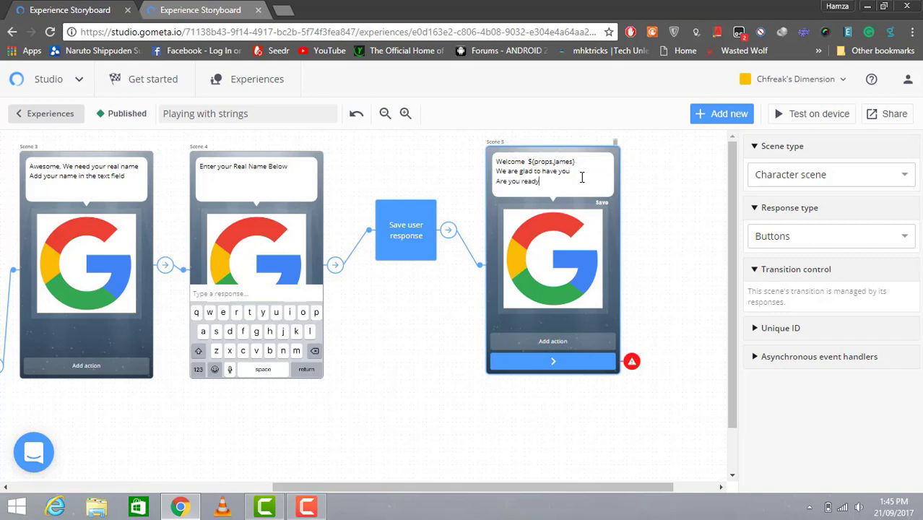
{"action": "type", "text": " for the next step?"}
Enter 'Yes' as the response text of Scene 5's new blue button
{"action": "left_click", "coordinate": [562, 363]}
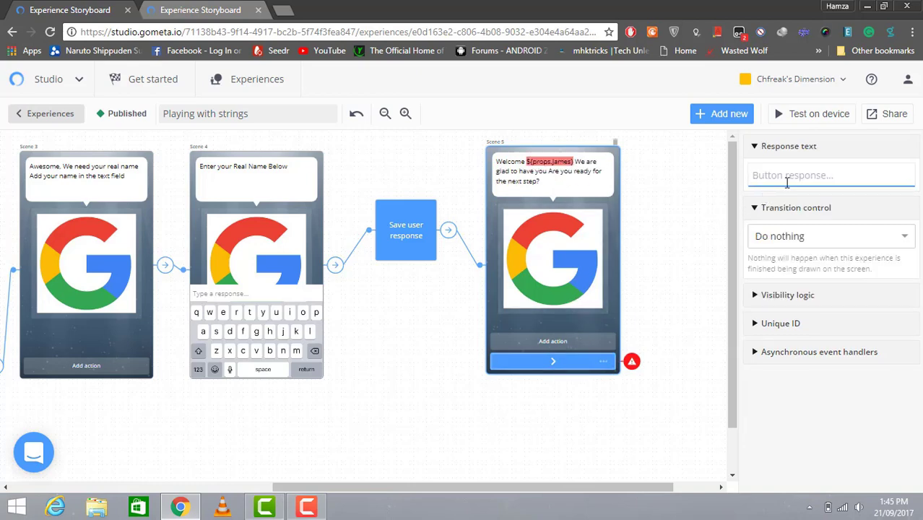
{"action": "type", "text": "Yes"}
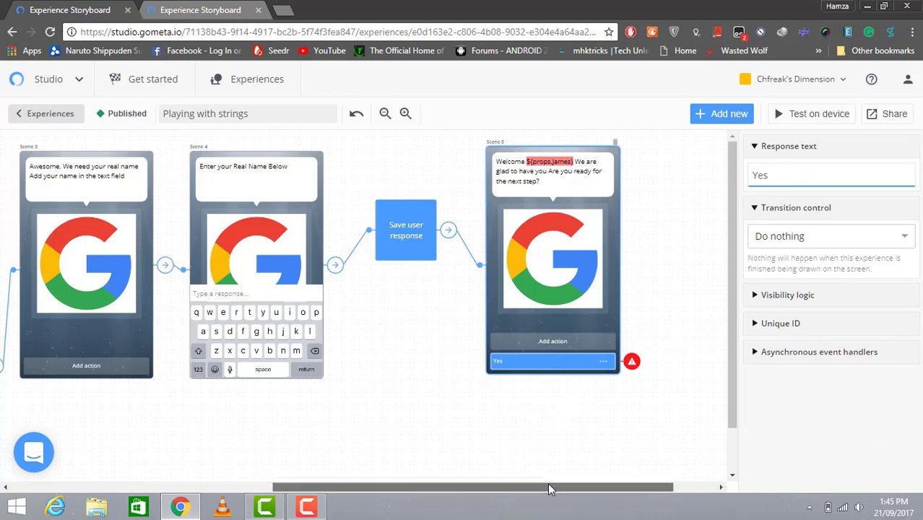
{"action": "left_click_drag", "start_coordinate": [548, 487], "coordinate": [569, 487]}
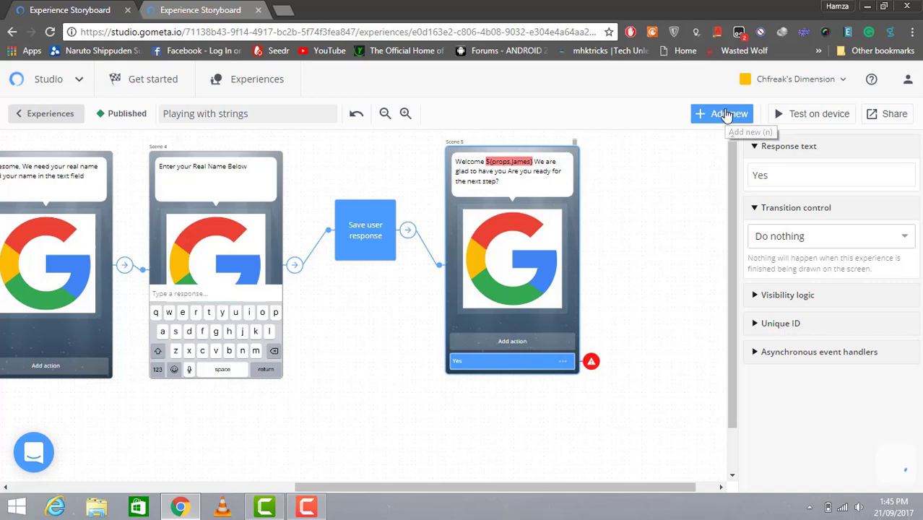
Add a text input scene, Scene 6, and position it on the storyboard
{"action": "left_click", "coordinate": [727, 116]}
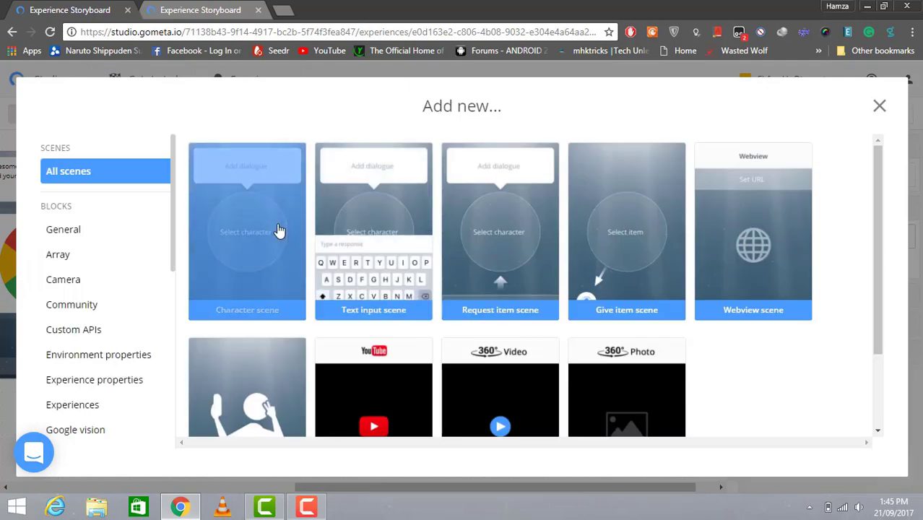
{"action": "left_click", "coordinate": [323, 229]}
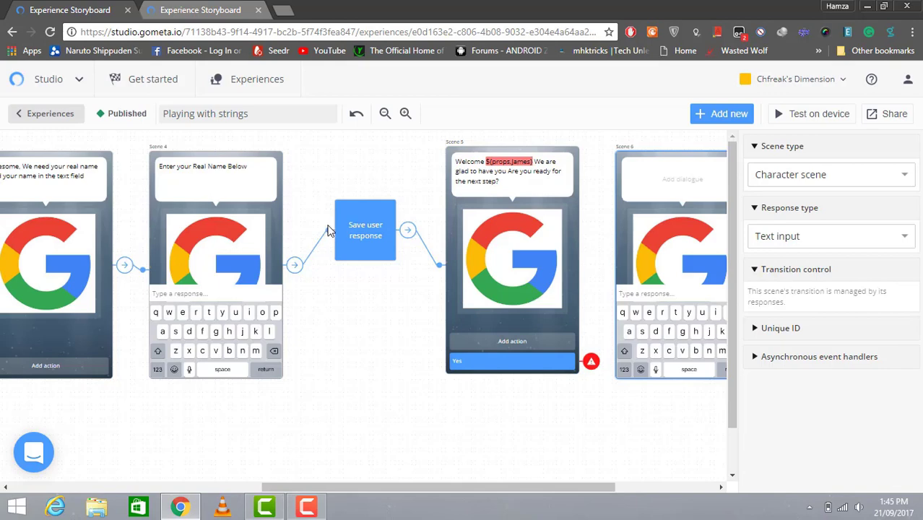
{"action": "left_click", "coordinate": [423, 488]}
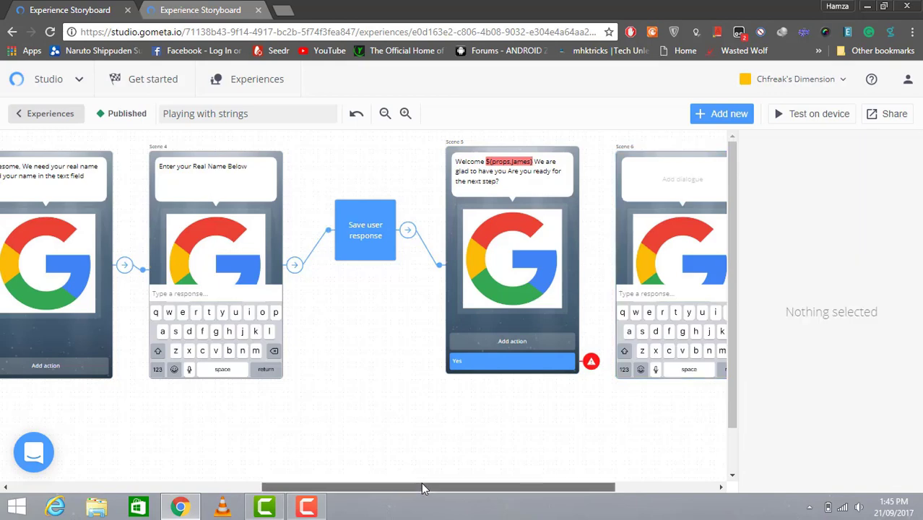
{"action": "left_click_drag", "start_coordinate": [423, 488], "coordinate": [554, 462]}
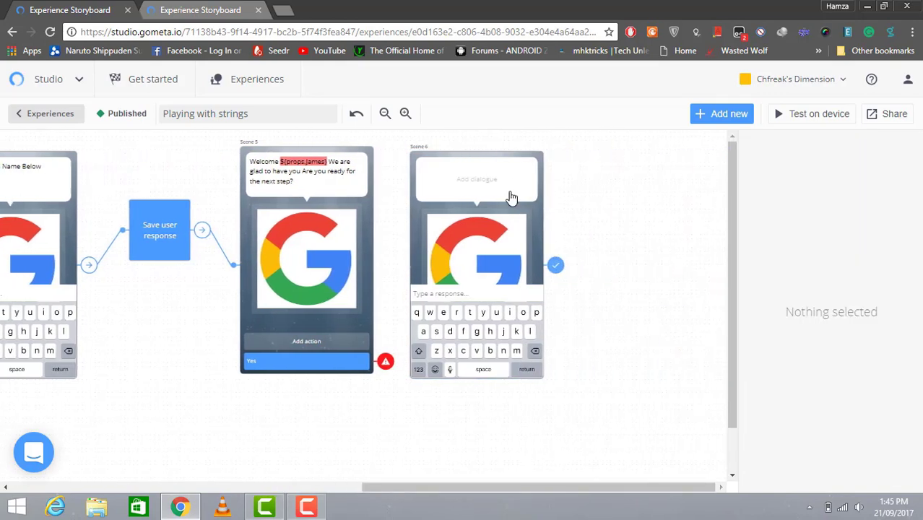
{"action": "left_click_drag", "start_coordinate": [510, 196], "coordinate": [527, 186]}
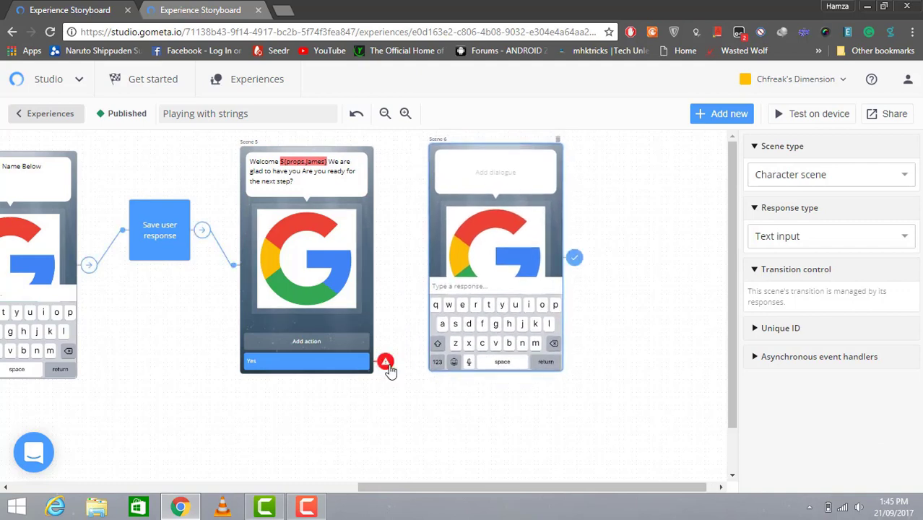
Set Scene 5's Yes response to transition to Scene 6
{"action": "left_click", "coordinate": [385, 363]}
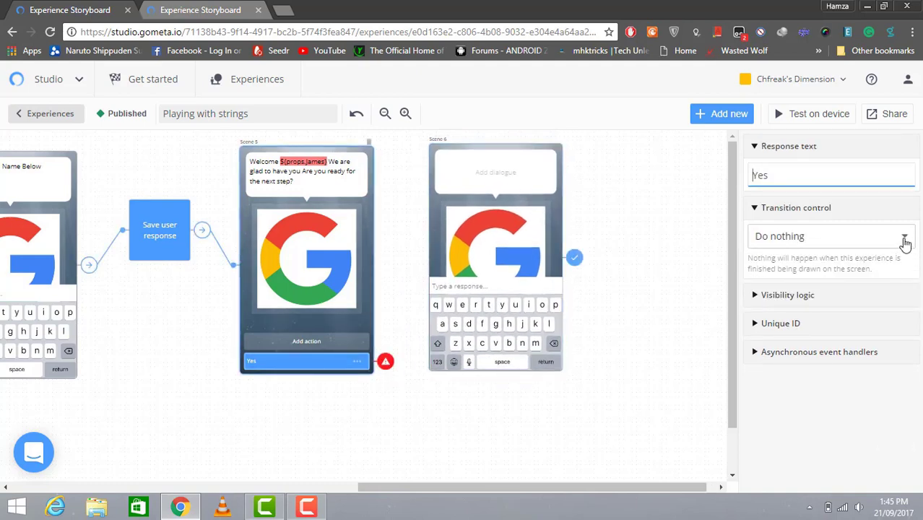
{"action": "left_click", "coordinate": [905, 241]}
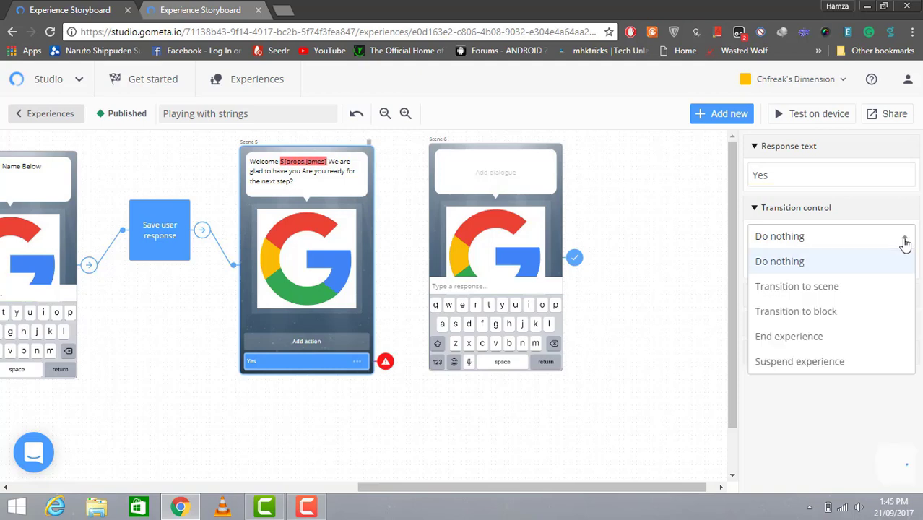
{"action": "left_click", "coordinate": [871, 290]}
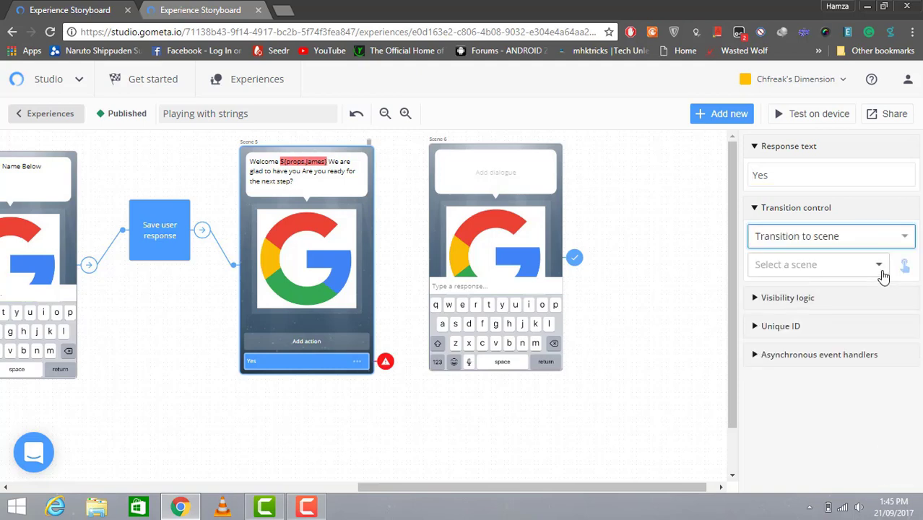
{"action": "left_click", "coordinate": [879, 267]}
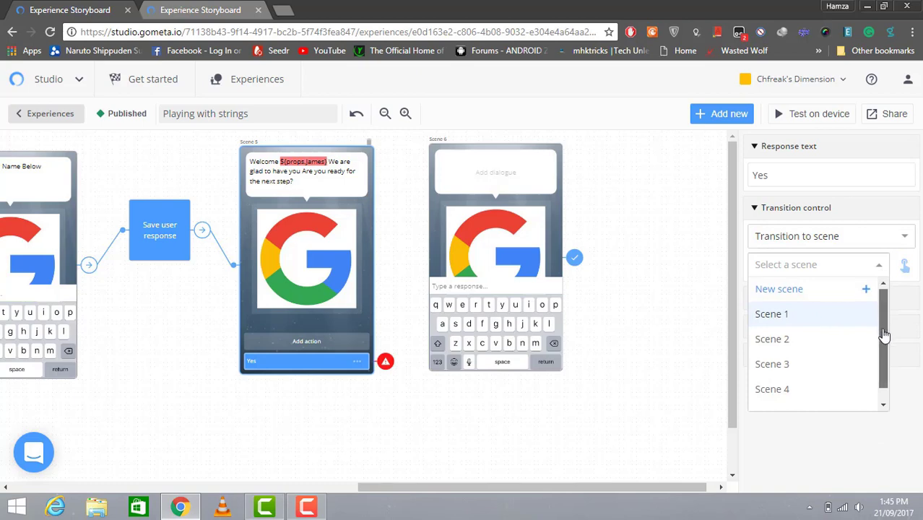
{"action": "scroll", "coordinate": [867, 361], "scroll_direction": "down", "scroll_amount": 1}
{"action": "left_click", "coordinate": [810, 400]}
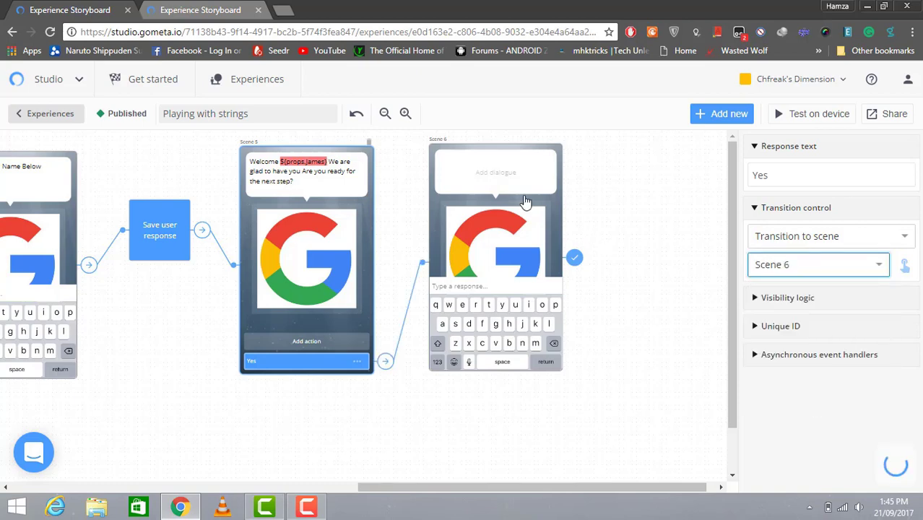
Write Scene 6's two-line dialogue: 'Great. We need your email' / 'Enter it in the field below'
{"action": "left_click", "coordinate": [489, 172]}
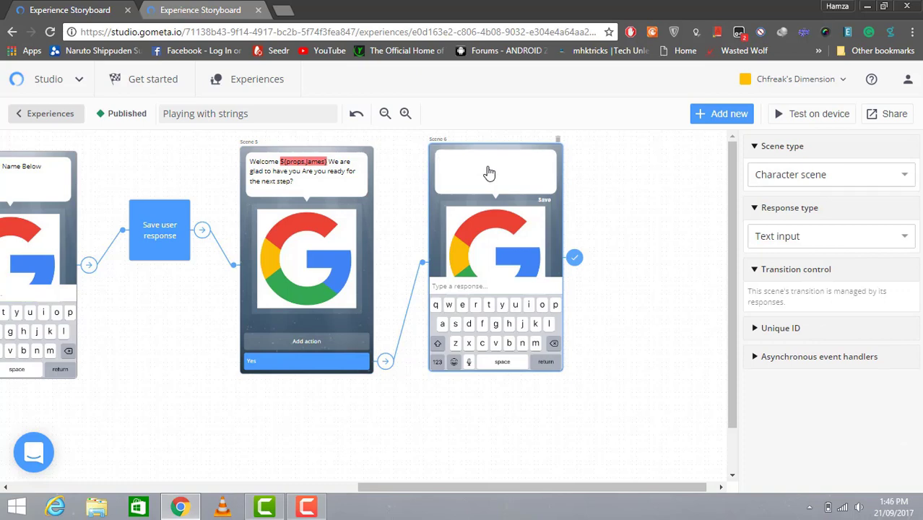
{"action": "type", "text": "Great. We need your email"}
{"action": "key", "text": "Return"}
{"action": "type", "text": "Enter it i"}
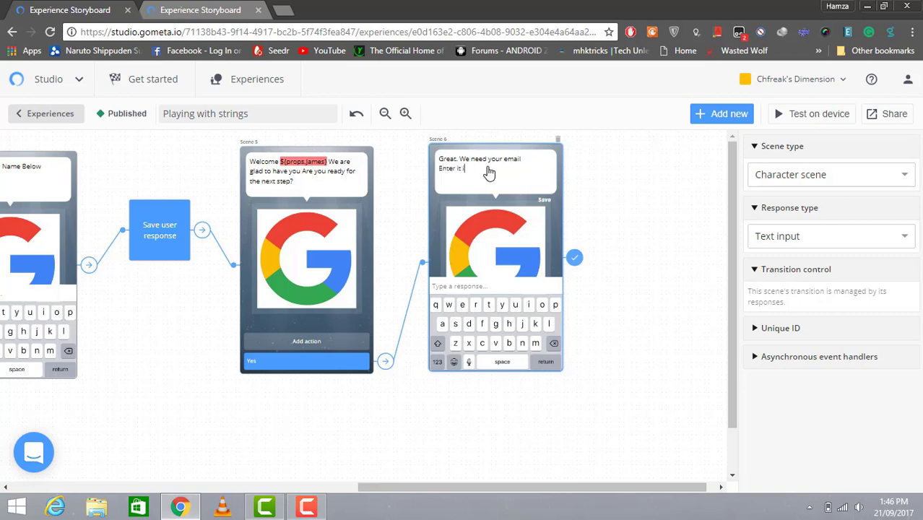
{"action": "type", "text": "n the text f"}
{"action": "key", "text": "BackSpace"}
{"action": "type", "text": "ield below"}
{"action": "left_click", "coordinate": [306, 507]}
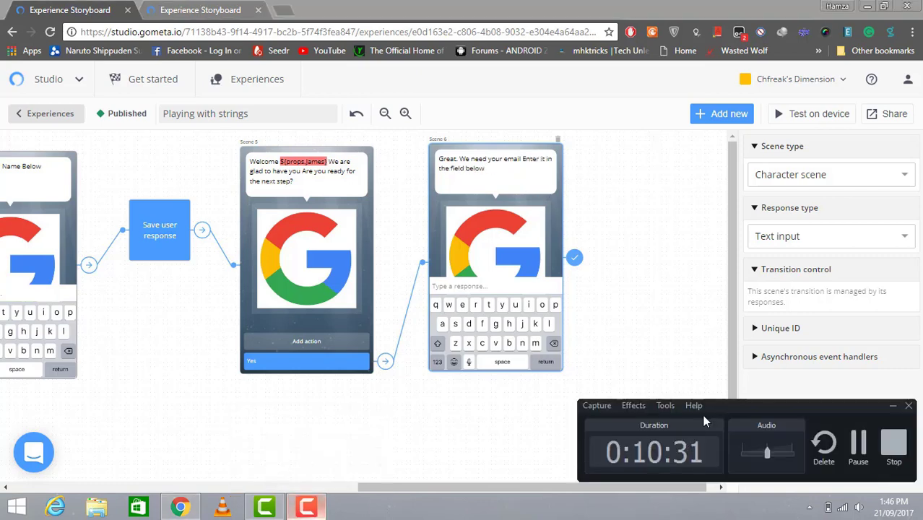
{"action": "left_click", "coordinate": [858, 442]}
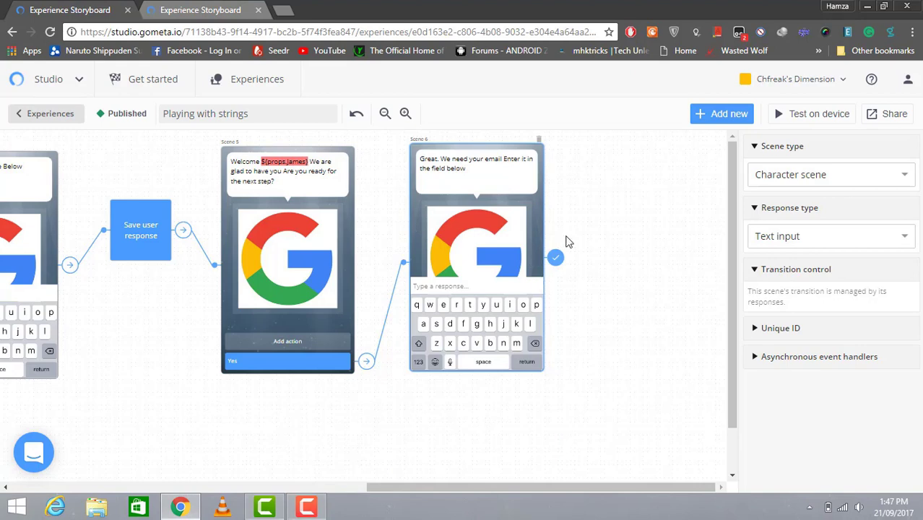
Add a second Save user response block from the String blocks
{"action": "left_click", "coordinate": [713, 117]}
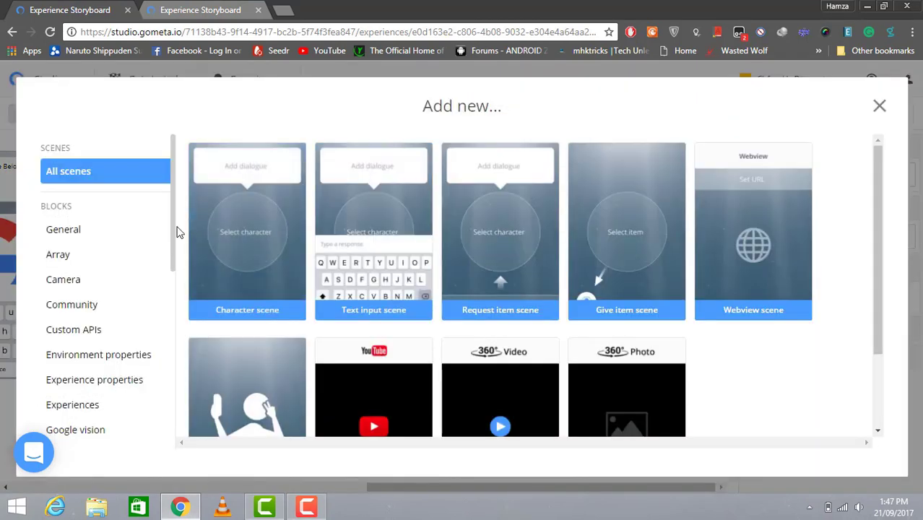
{"action": "left_click_drag", "start_coordinate": [171, 236], "coordinate": [159, 357]}
{"action": "left_click", "coordinate": [95, 387]}
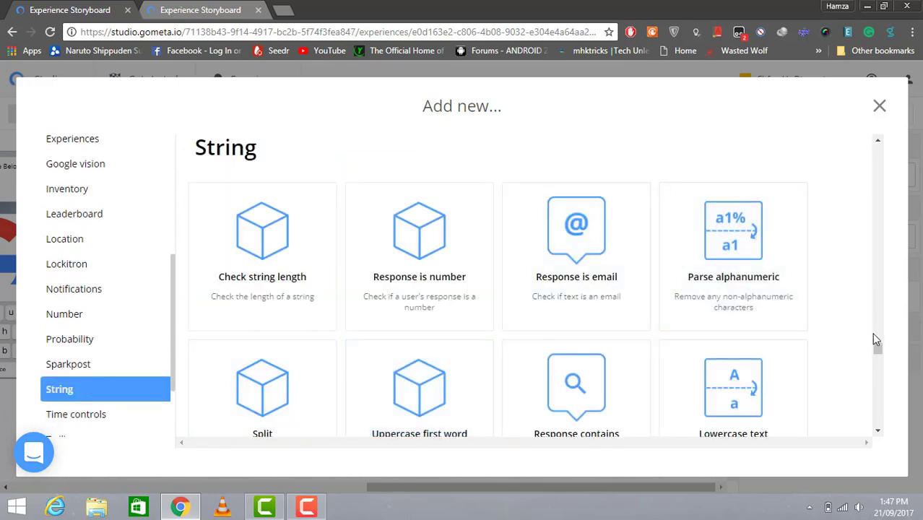
{"action": "left_click_drag", "start_coordinate": [879, 349], "coordinate": [879, 370]}
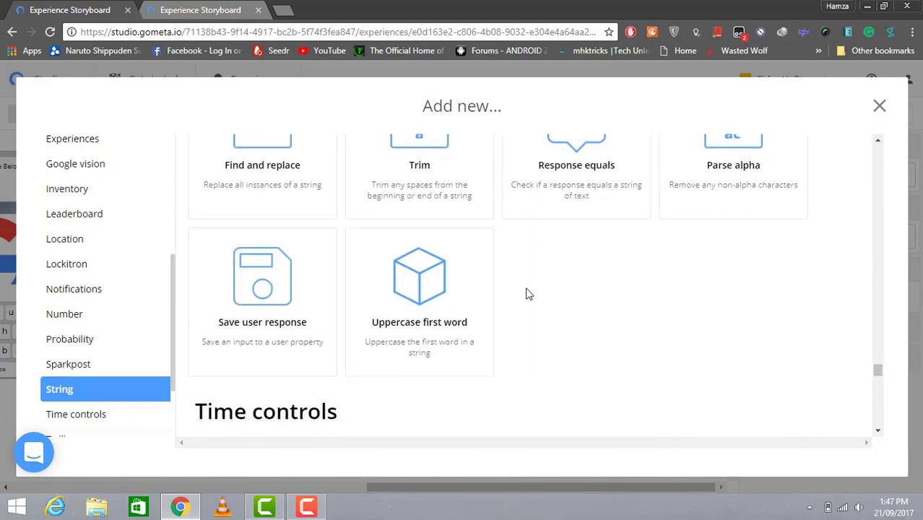
{"action": "left_click", "coordinate": [310, 266]}
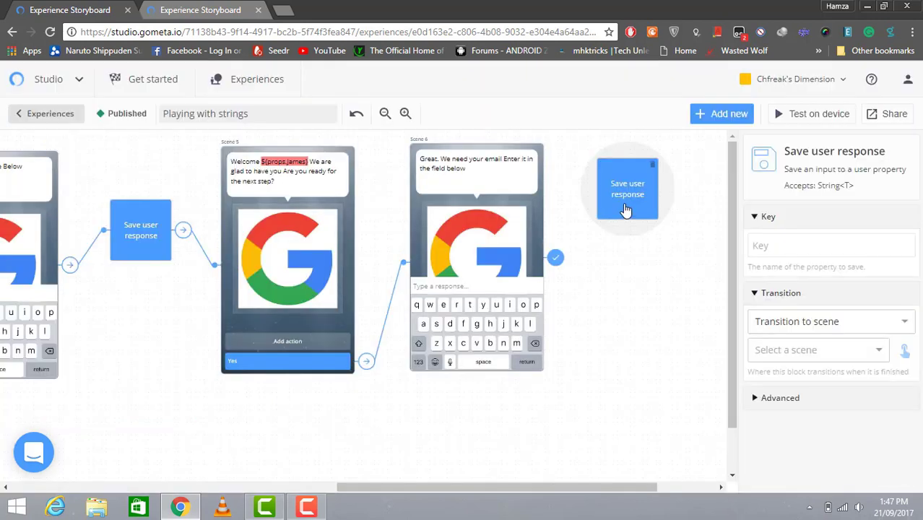
Enter a sample e-mail address as the block's key and move it beside Scene 6
{"action": "left_click", "coordinate": [759, 249]}
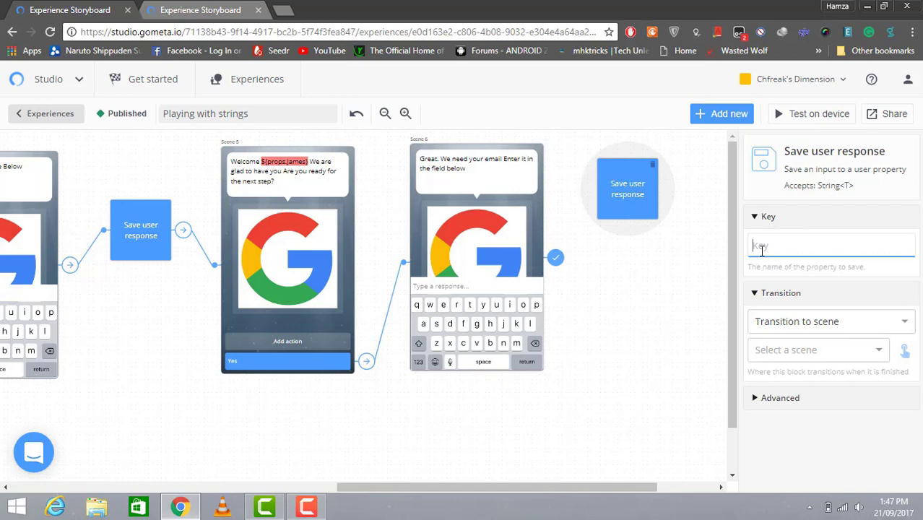
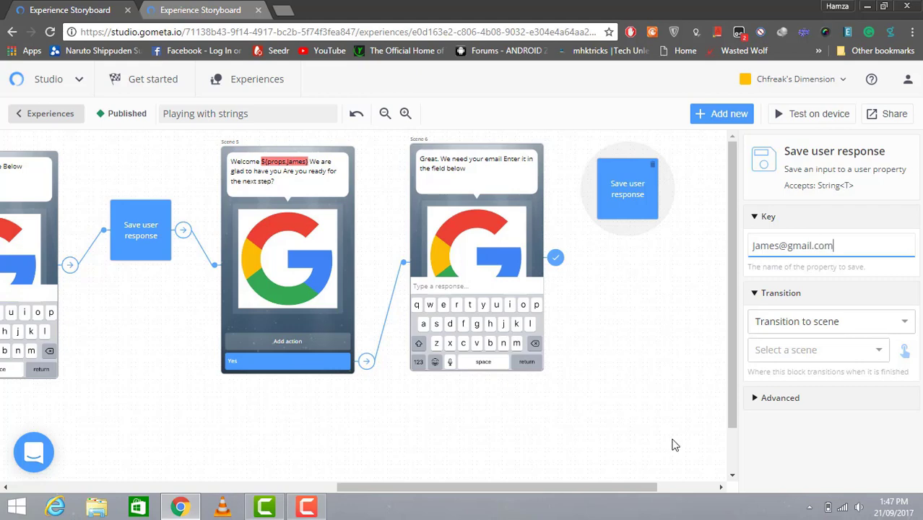
{"action": "left_click_drag", "start_coordinate": [655, 487], "coordinate": [679, 489]}
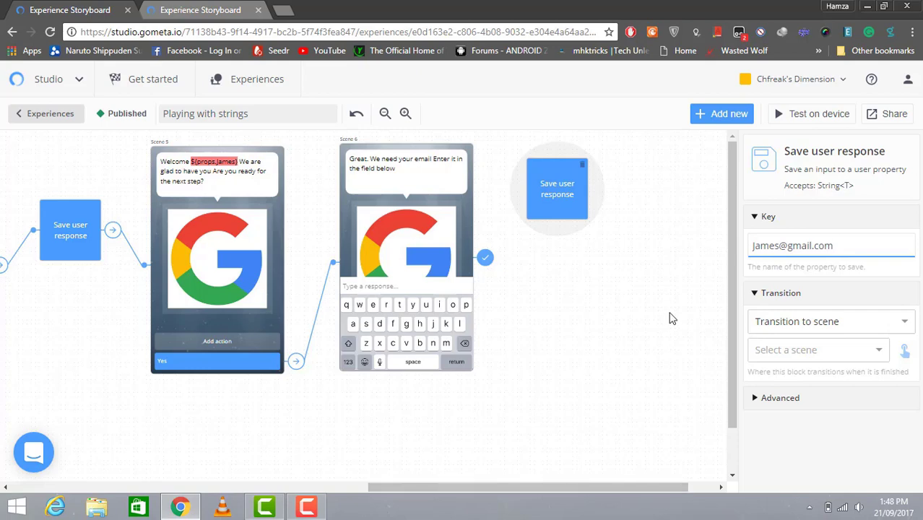
{"action": "left_click_drag", "start_coordinate": [566, 207], "coordinate": [581, 247]}
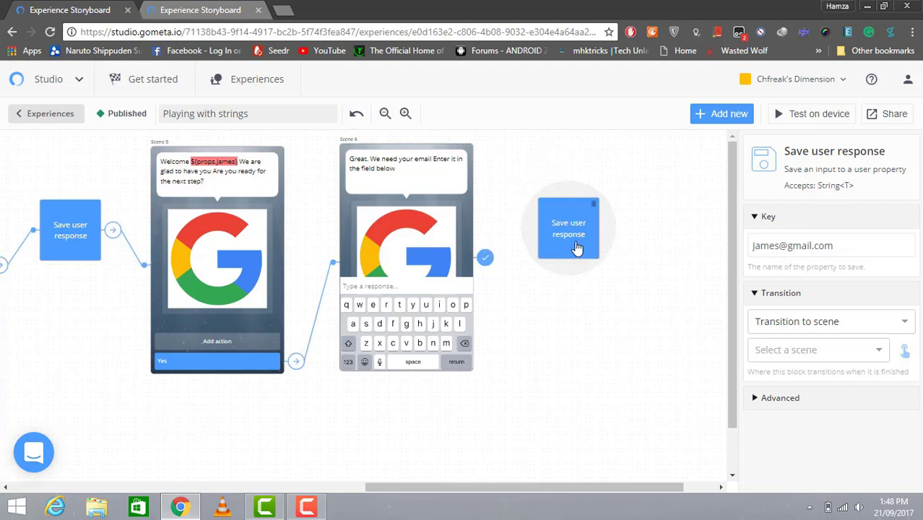
Set Scene 6's transition control to go to the second Save user response block
{"action": "left_click", "coordinate": [480, 264]}
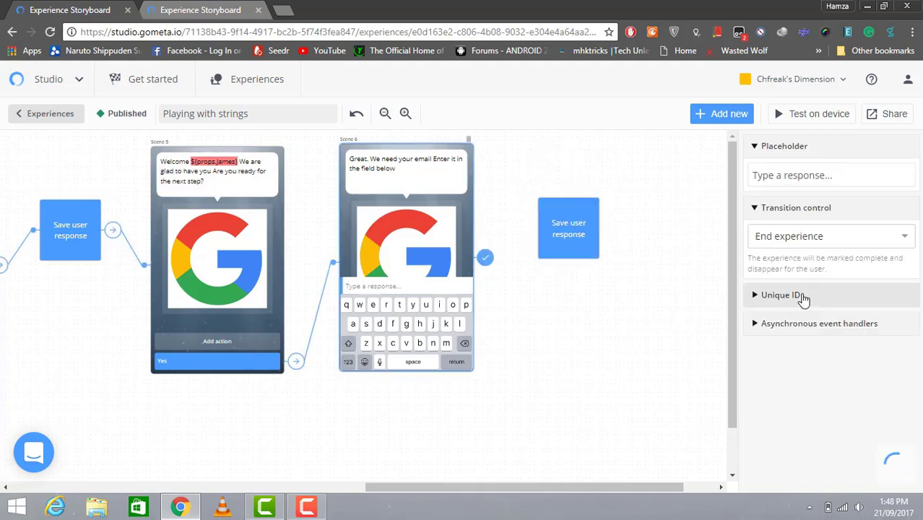
{"action": "left_click", "coordinate": [900, 242]}
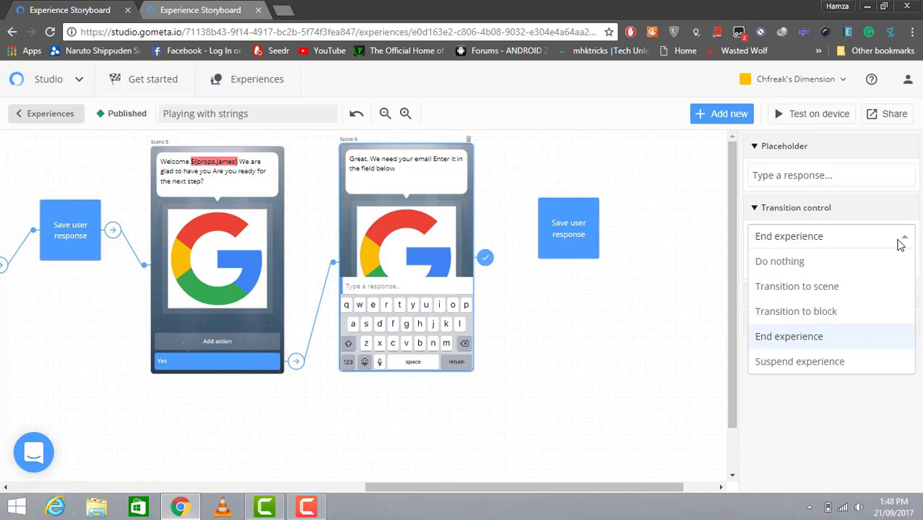
{"action": "left_click", "coordinate": [868, 310]}
{"action": "left_click", "coordinate": [868, 267]}
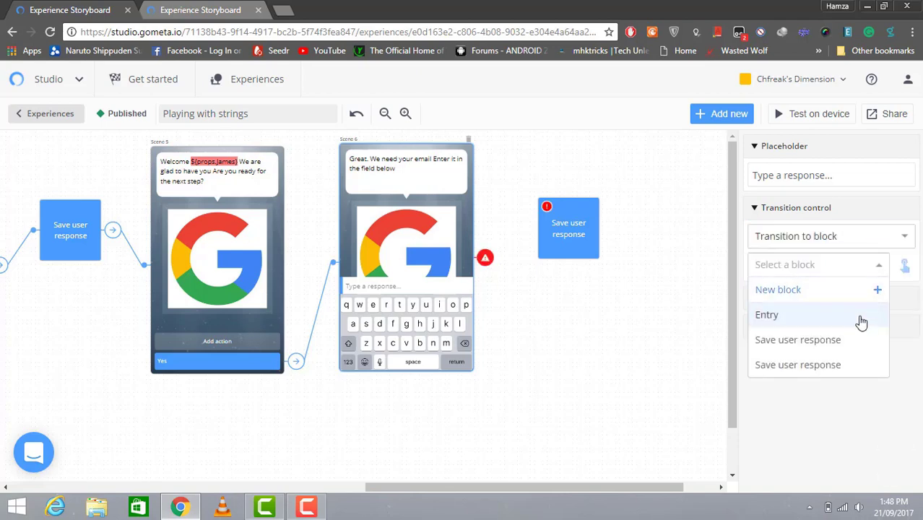
{"action": "left_click", "coordinate": [848, 363]}
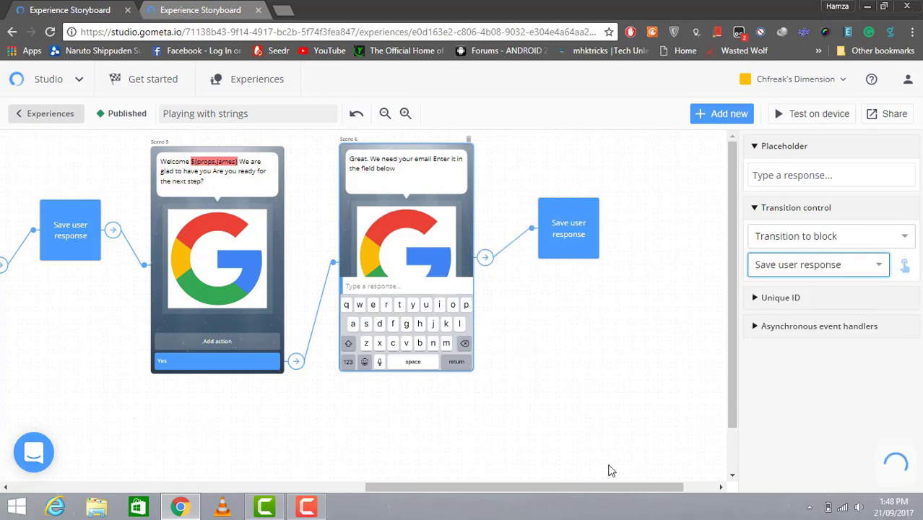
{"action": "left_click_drag", "start_coordinate": [577, 486], "coordinate": [623, 487]}
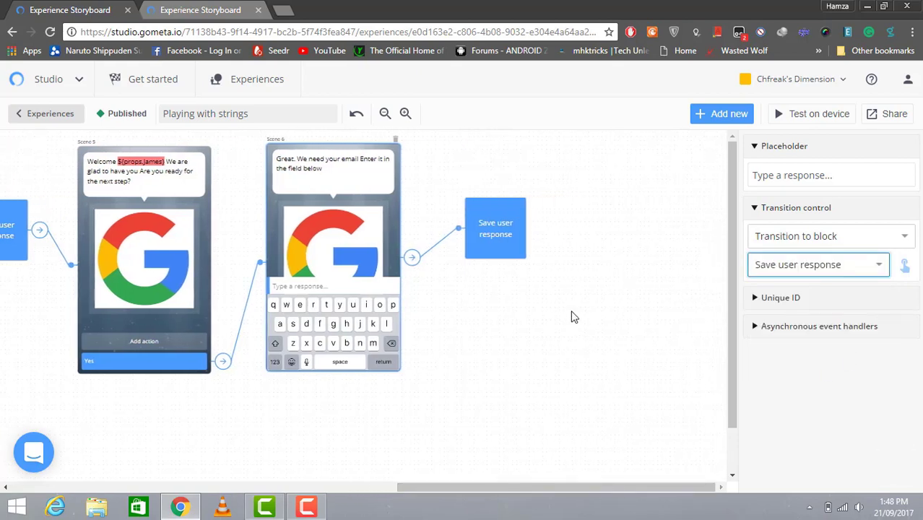
{"action": "left_click", "coordinate": [714, 118]}
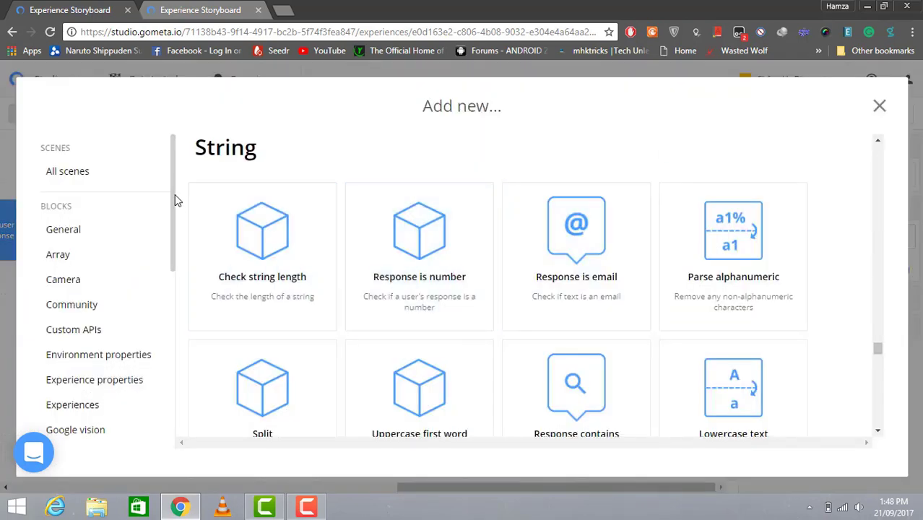
Add a Response is email block from the String category and place it beside Save user response
{"action": "left_click_drag", "start_coordinate": [175, 194], "coordinate": [164, 329]}
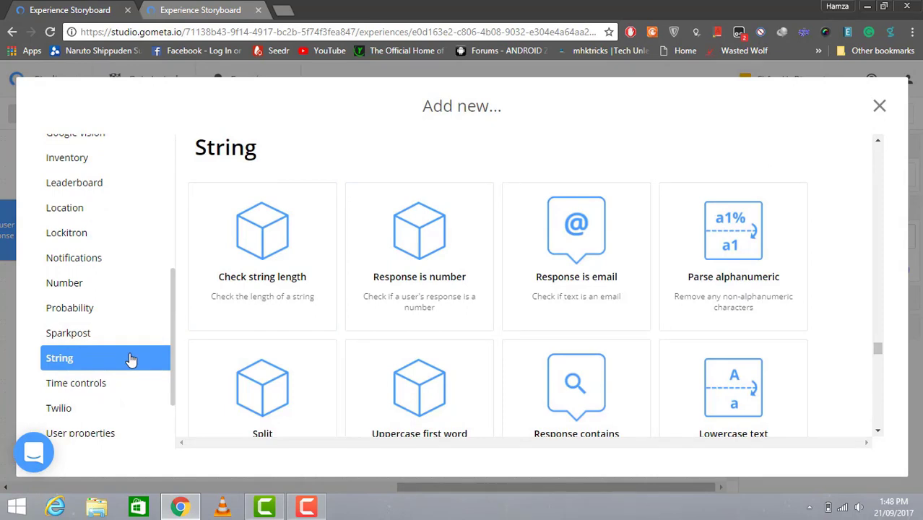
{"action": "scroll", "coordinate": [878, 353], "scroll_direction": "down", "scroll_amount": 2}
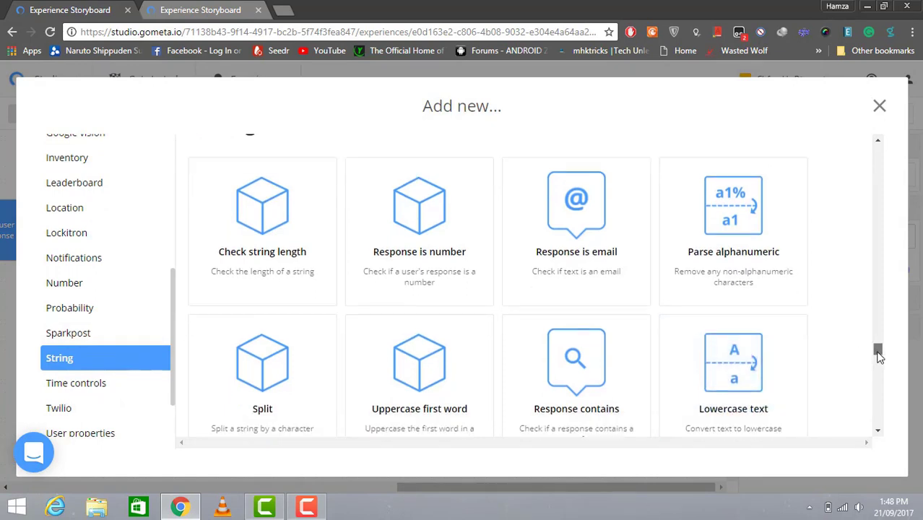
{"action": "left_click", "coordinate": [563, 177]}
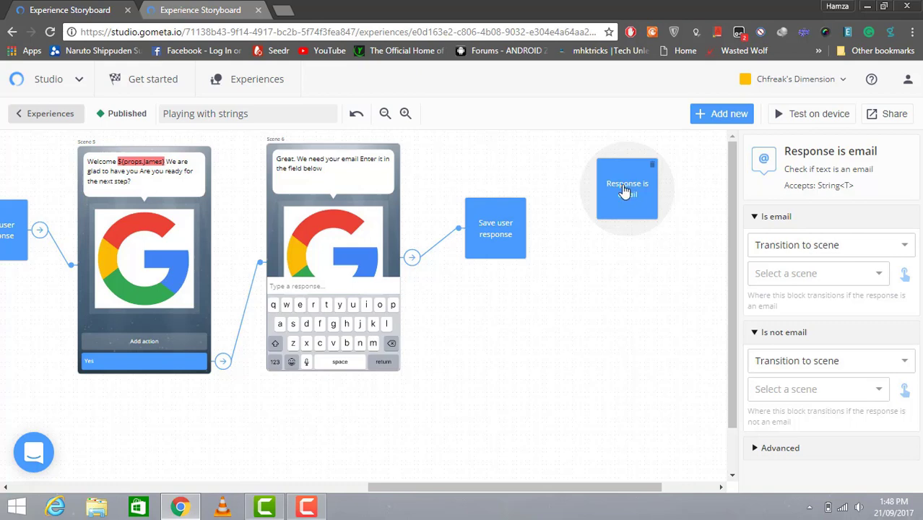
{"action": "left_click_drag", "start_coordinate": [640, 202], "coordinate": [610, 233]}
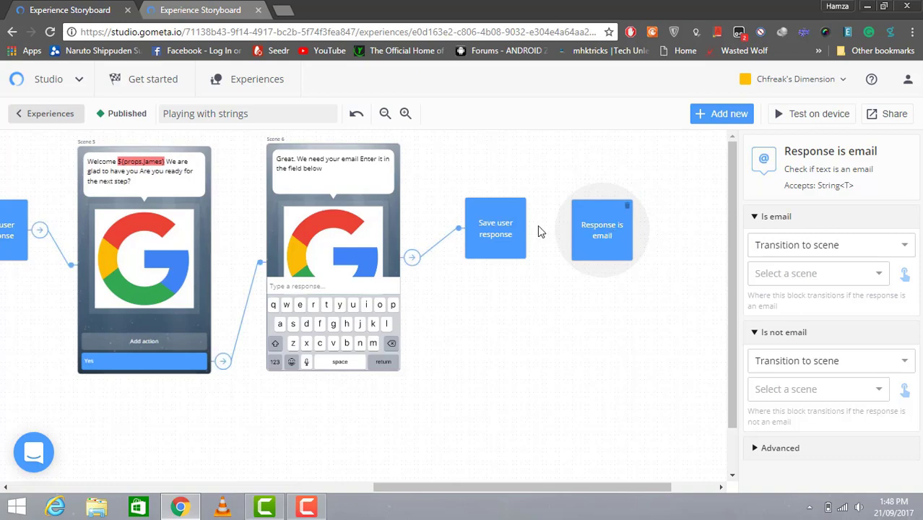
{"action": "left_click", "coordinate": [521, 237]}
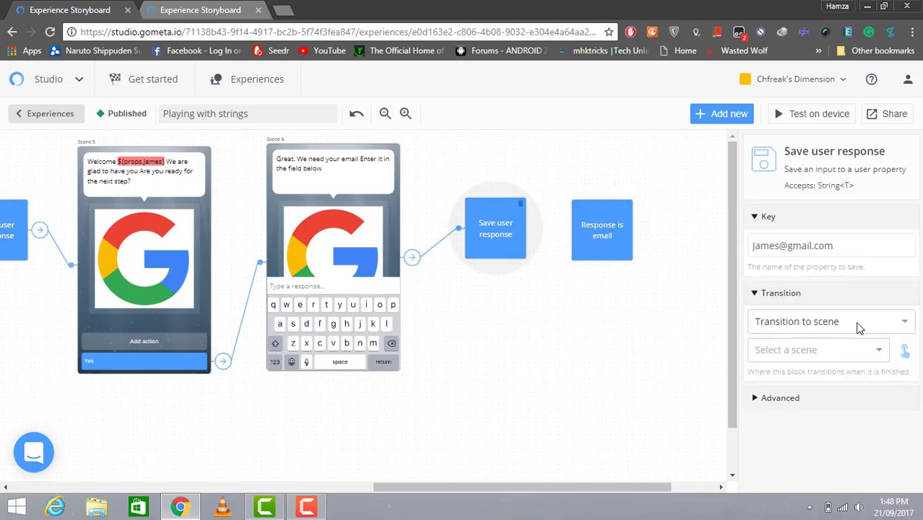
Set the second Save user response block to transition to the Response is email block
{"action": "left_click", "coordinate": [858, 326]}
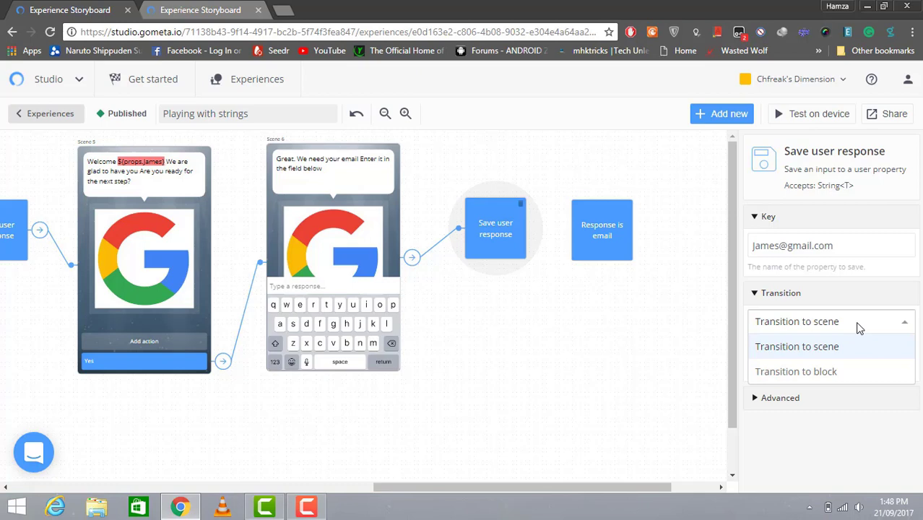
{"action": "left_click", "coordinate": [860, 369]}
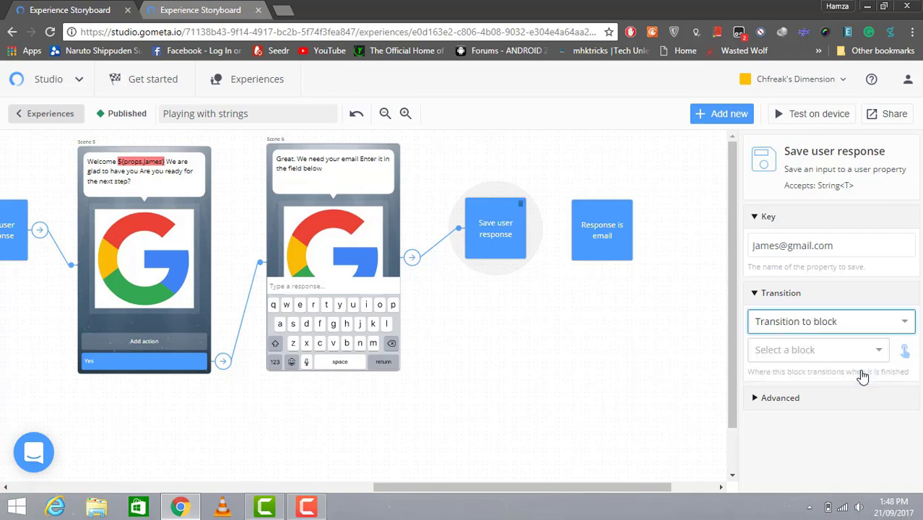
{"action": "left_click", "coordinate": [869, 352]}
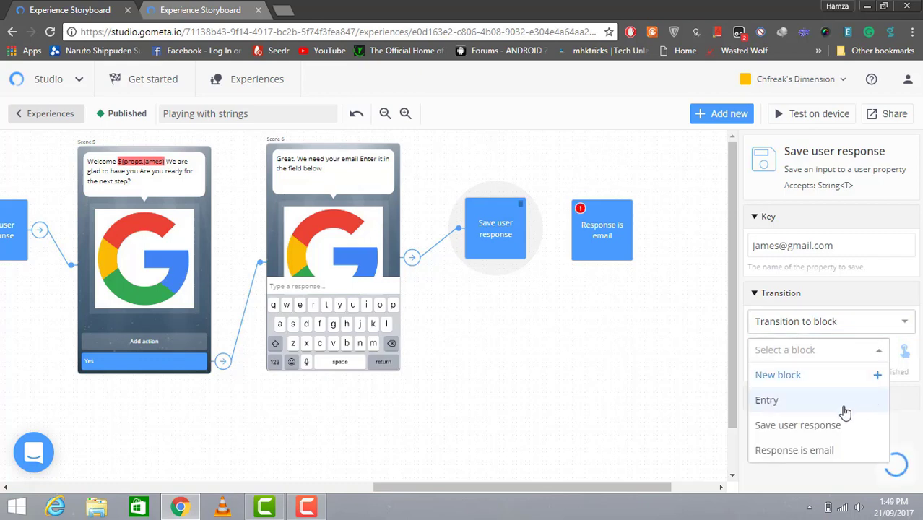
{"action": "left_click", "coordinate": [832, 449]}
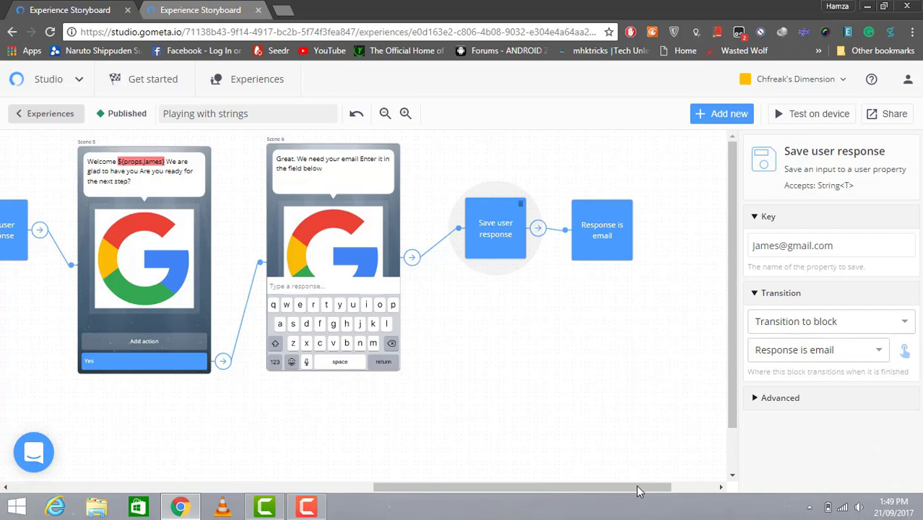
{"action": "left_click_drag", "start_coordinate": [638, 488], "coordinate": [672, 488]}
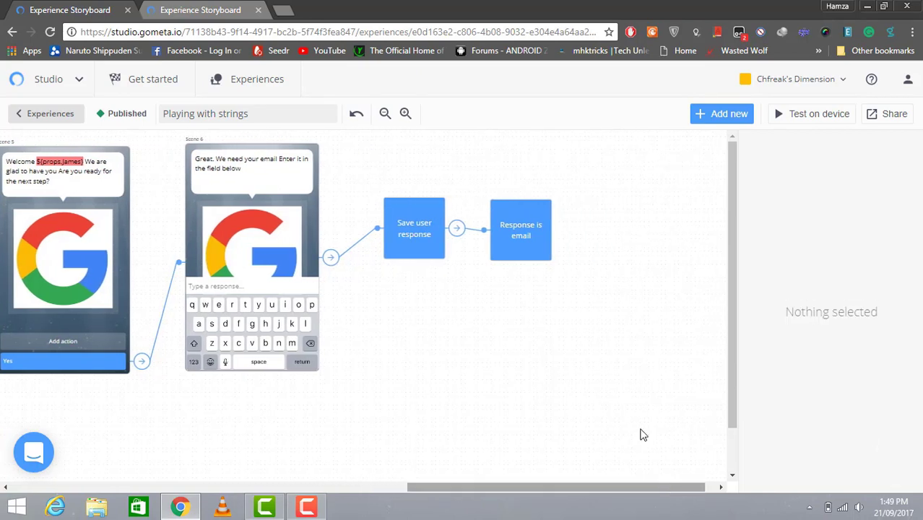
{"action": "left_click", "coordinate": [537, 224]}
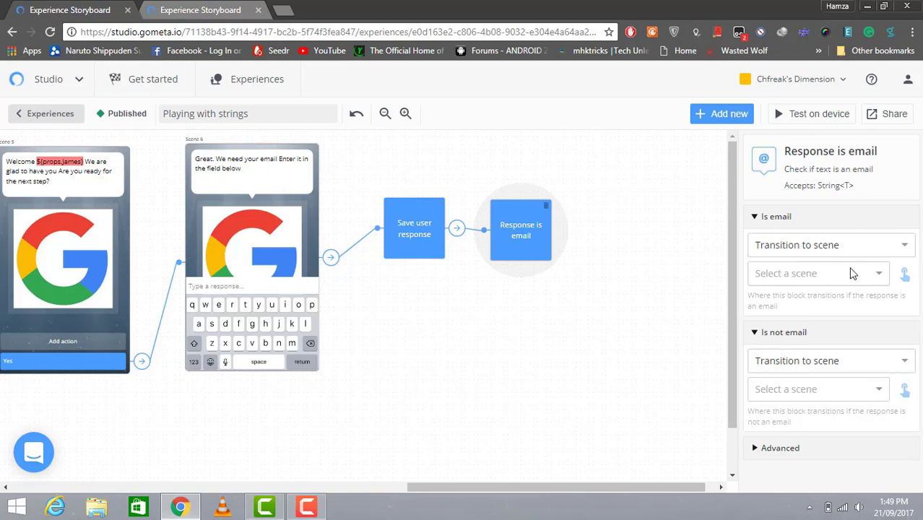
Create a Character scene, Scene 7, for the valid-email branch and place it right of the email check
{"action": "left_click", "coordinate": [874, 278]}
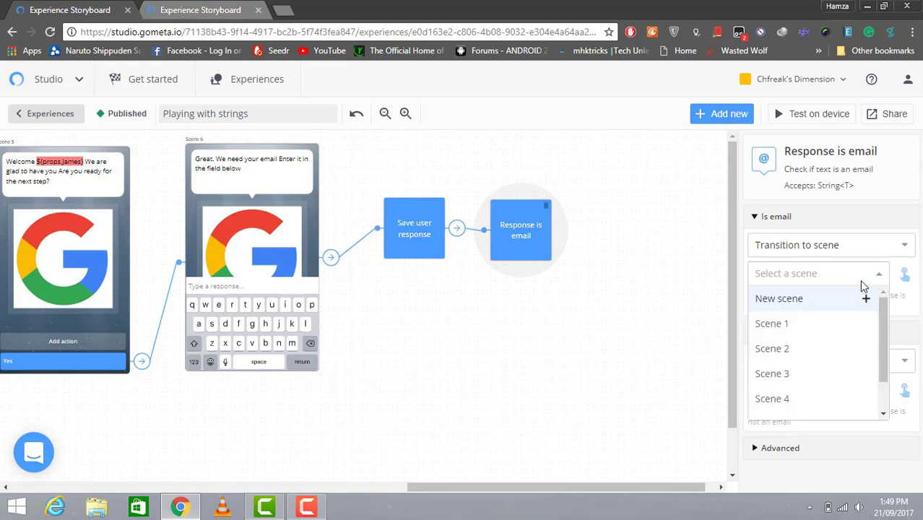
{"action": "left_click", "coordinate": [835, 297]}
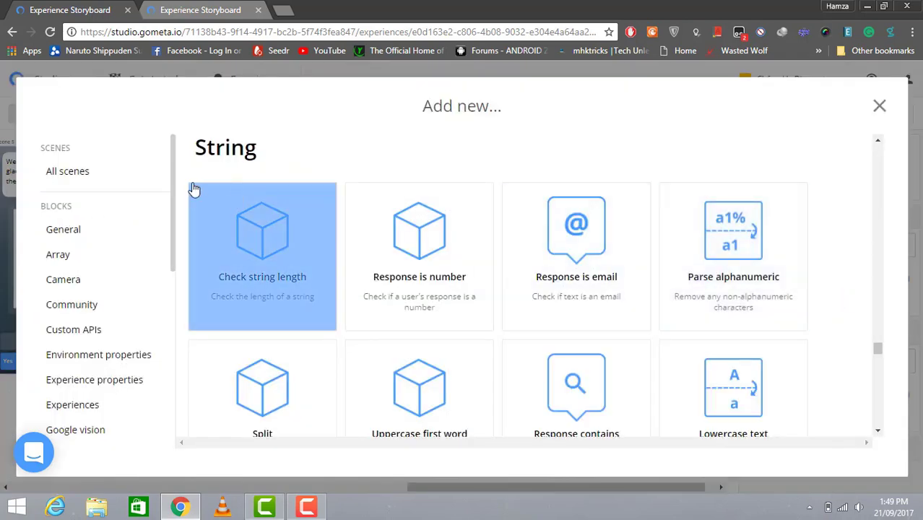
{"action": "left_click", "coordinate": [93, 170]}
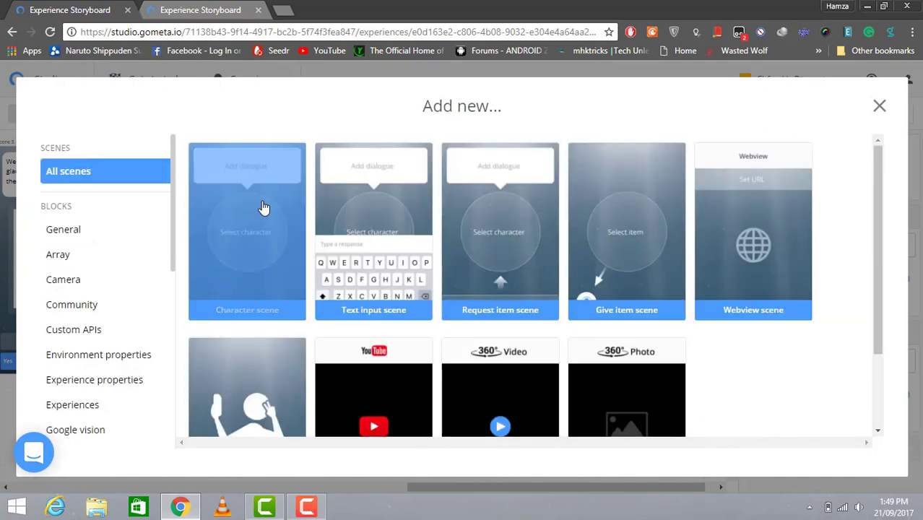
{"action": "left_click", "coordinate": [264, 208]}
{"action": "left_click_drag", "start_coordinate": [432, 179], "coordinate": [676, 169]}
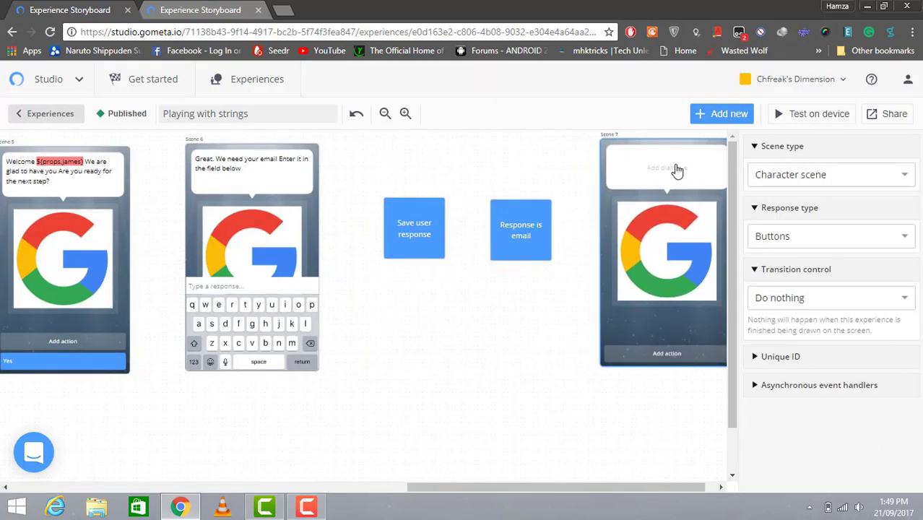
Send the Response is email block's invalid-email branch to another new character scene
{"action": "left_click", "coordinate": [550, 238]}
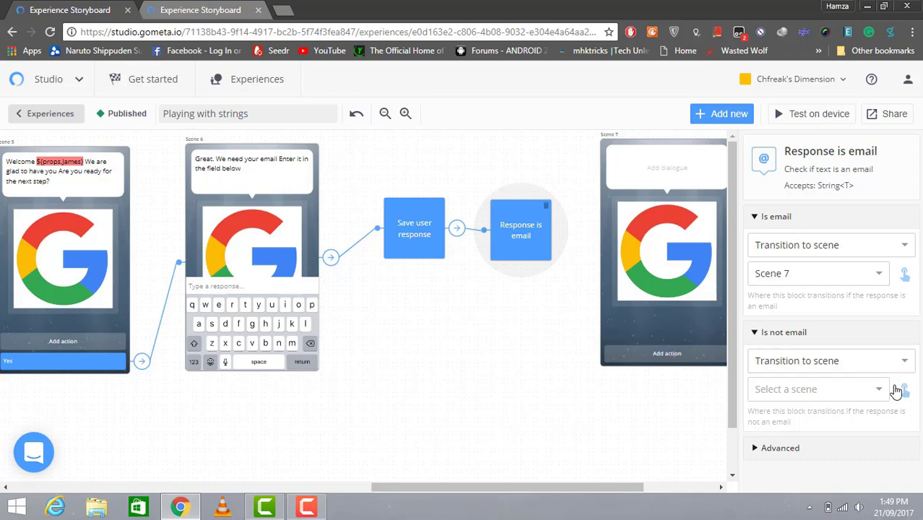
{"action": "left_click", "coordinate": [885, 388]}
{"action": "scroll", "coordinate": [892, 390], "scroll_direction": "down", "scroll_amount": 1}
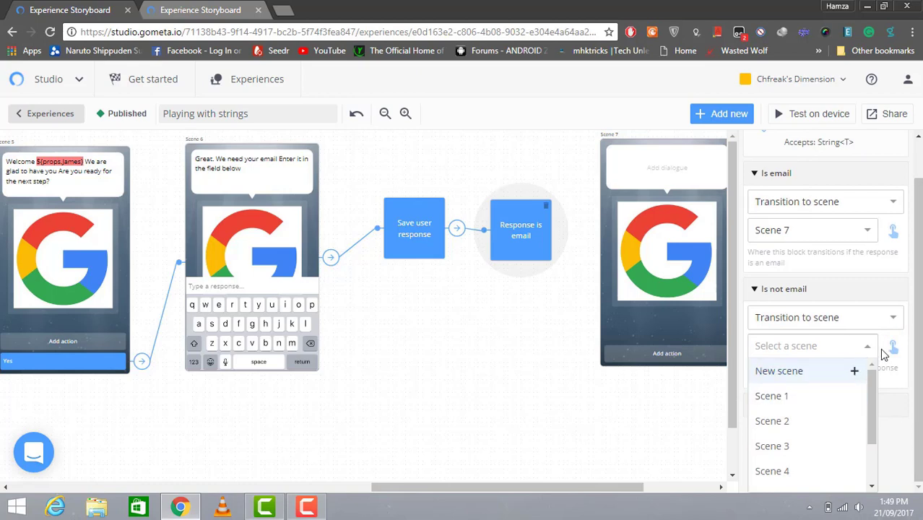
{"action": "left_click", "coordinate": [834, 370]}
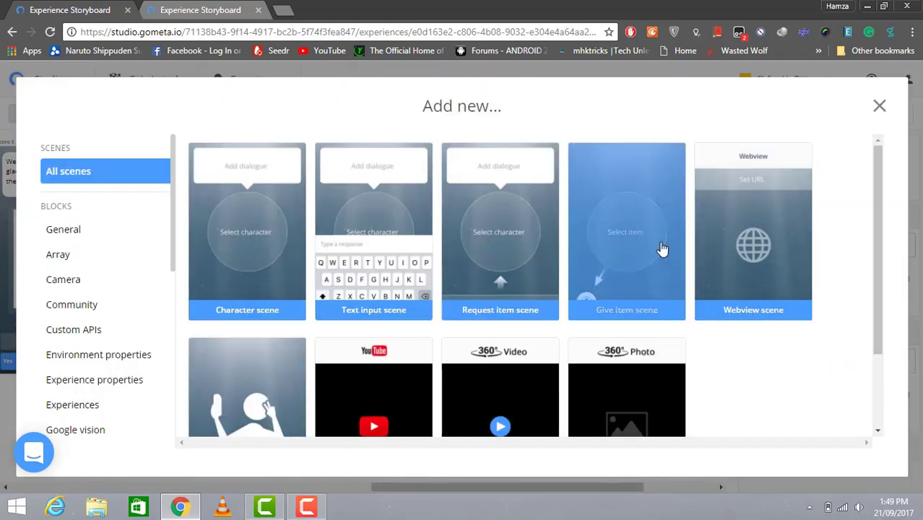
{"action": "left_click", "coordinate": [286, 243]}
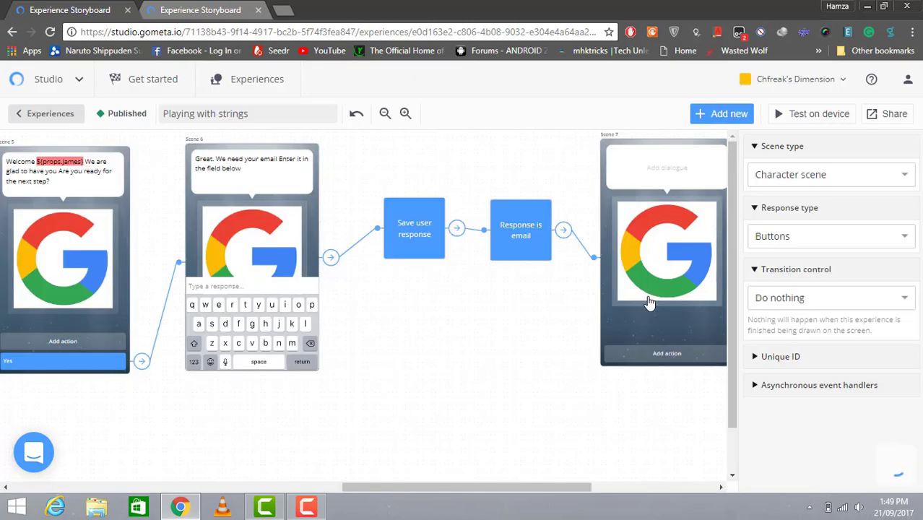
Nudge Scene 7 right and position Scene 8 below the email-check blocks
{"action": "left_click_drag", "start_coordinate": [527, 489], "coordinate": [592, 488]}
{"action": "left_click_drag", "start_coordinate": [617, 305], "coordinate": [291, 433]}
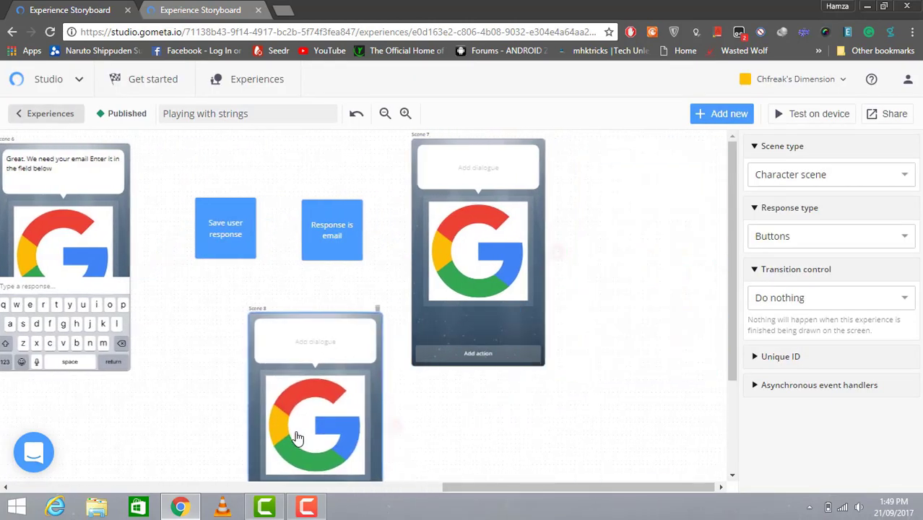
{"action": "left_click_drag", "start_coordinate": [434, 251], "coordinate": [471, 252]}
{"action": "left_click_drag", "start_coordinate": [315, 358], "coordinate": [361, 354]}
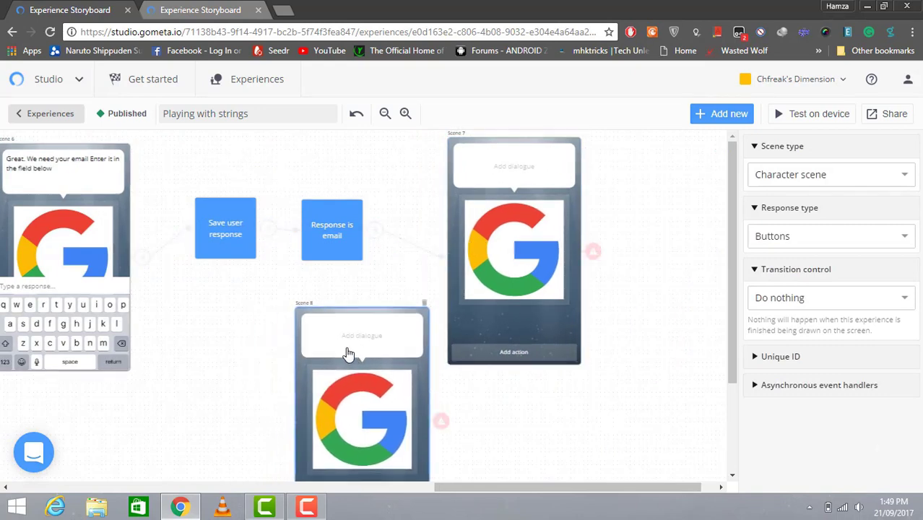
Write Scene 8's dialogue as 'This isnt a valid Email'
{"action": "left_click", "coordinate": [387, 329]}
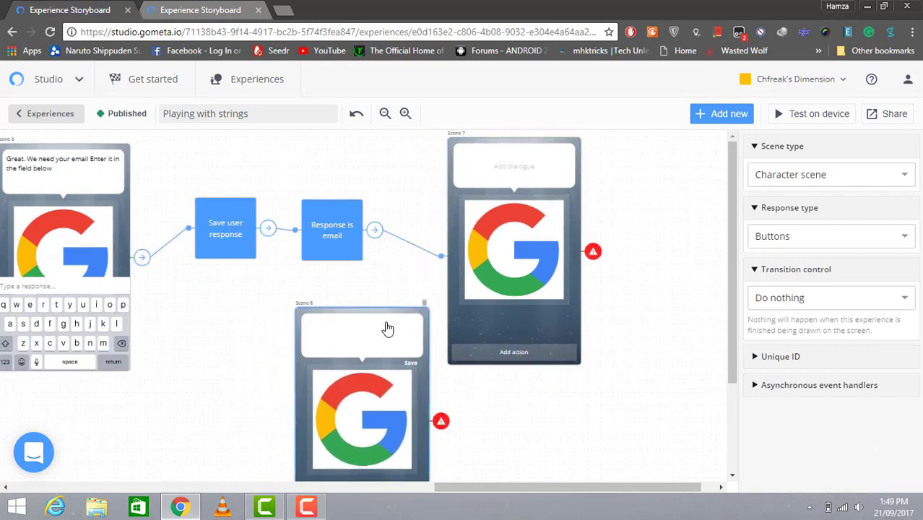
{"action": "type", "text": "This isnt a valid Email"}
{"action": "left_click_drag", "start_coordinate": [731, 328], "coordinate": [731, 388]}
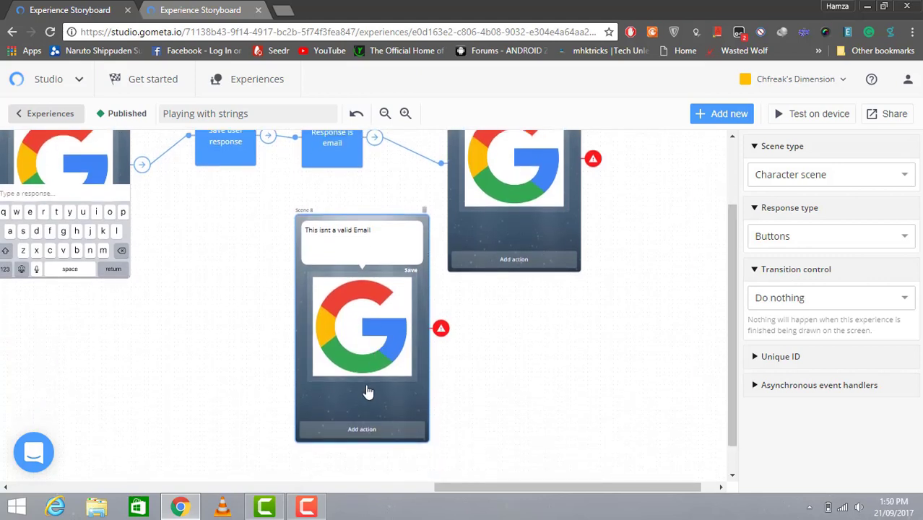
Add a response button to Scene 8 with the text 'Try Again'
{"action": "left_click", "coordinate": [356, 431]}
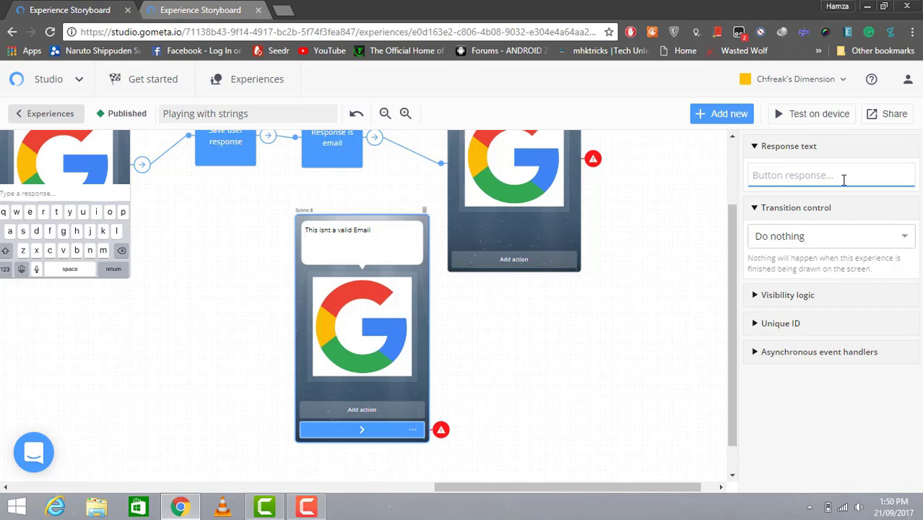
{"action": "type", "text": "Try A"}
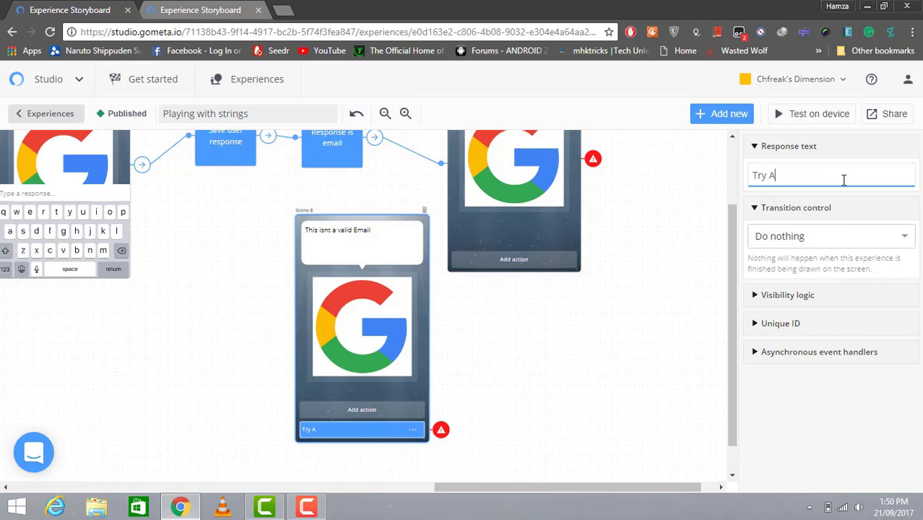
{"action": "type", "text": "gain"}
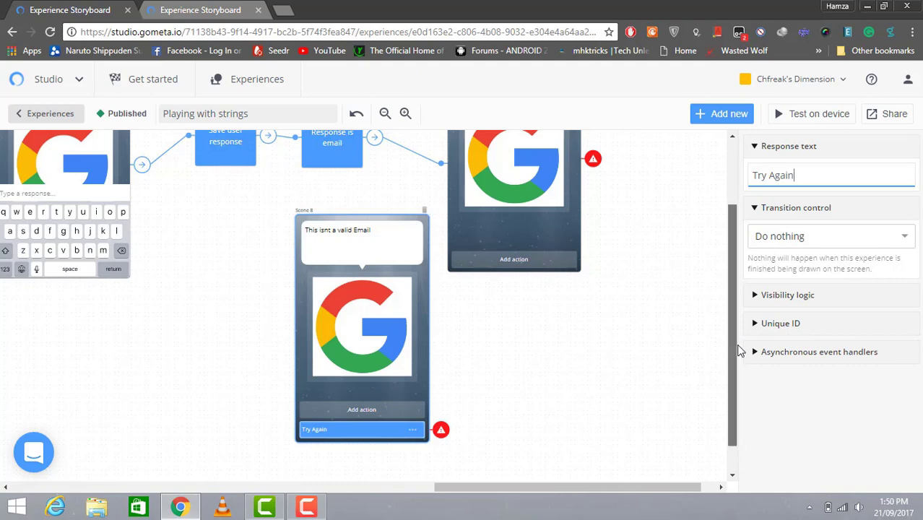
{"action": "left_click_drag", "start_coordinate": [734, 350], "coordinate": [733, 319]}
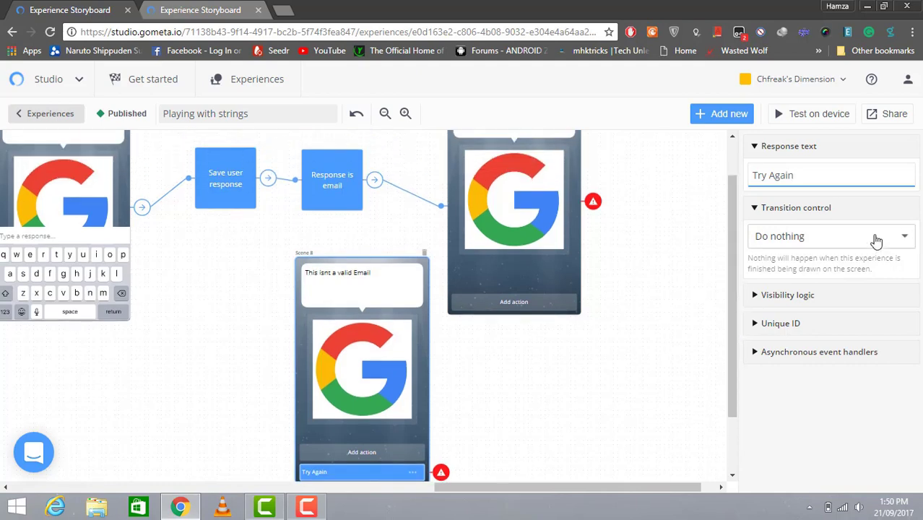
{"action": "scroll", "coordinate": [729, 287], "scroll_direction": "up", "scroll_amount": 1}
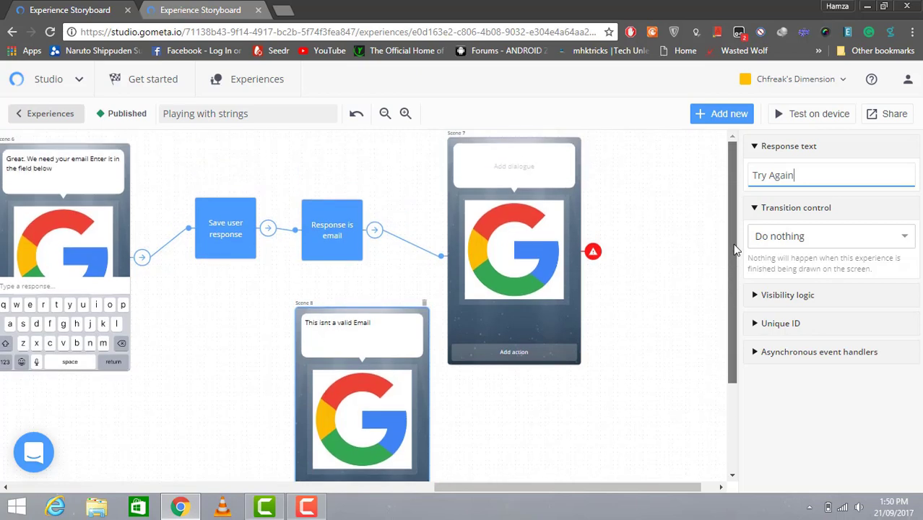
Make the Try Again button use Transition to scene, targeting Scene 6
{"action": "left_click", "coordinate": [868, 242]}
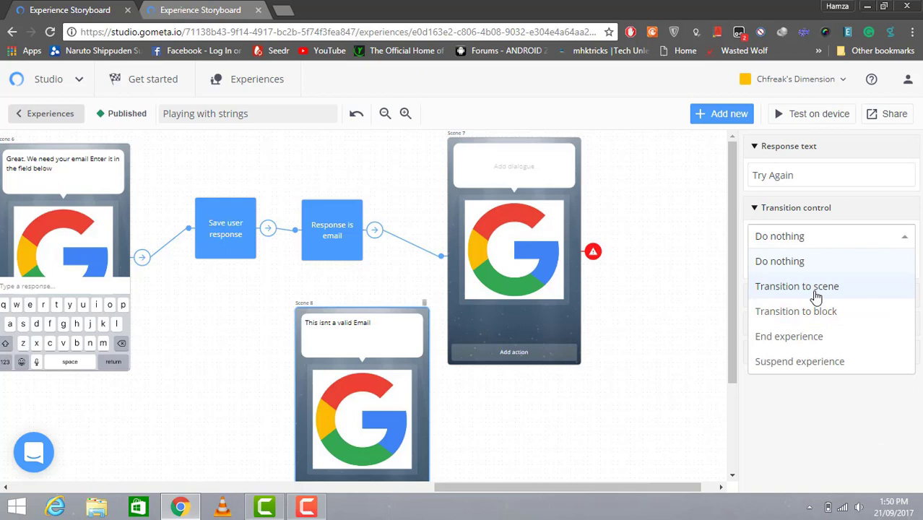
{"action": "left_click", "coordinate": [794, 290]}
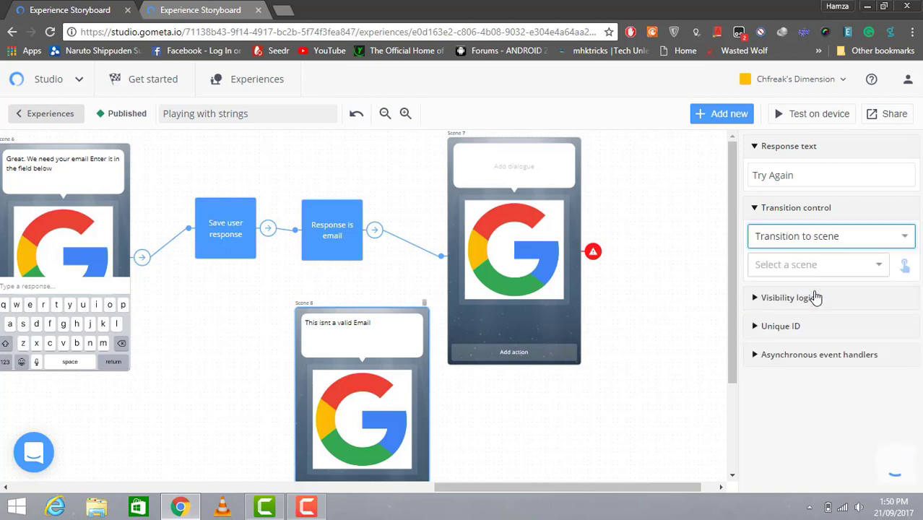
{"action": "left_click", "coordinate": [857, 271]}
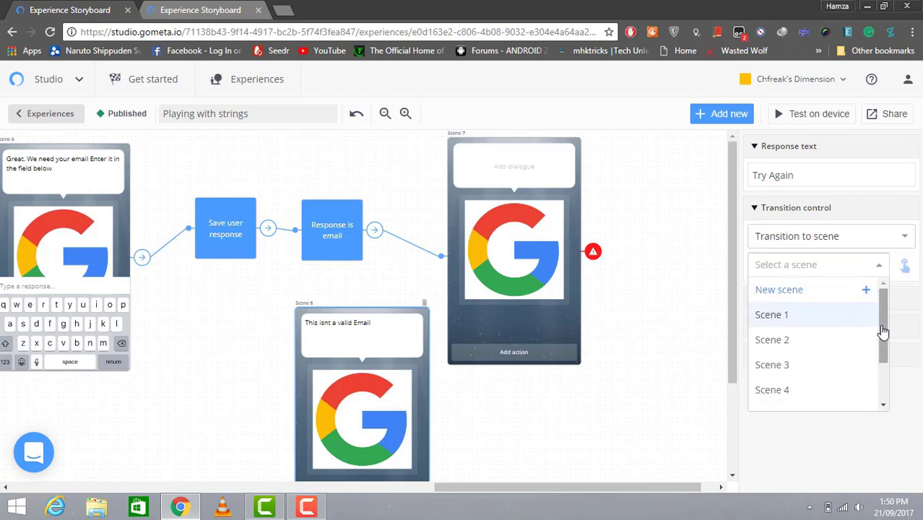
{"action": "left_click_drag", "start_coordinate": [881, 339], "coordinate": [882, 374]}
{"action": "left_click", "coordinate": [839, 369]}
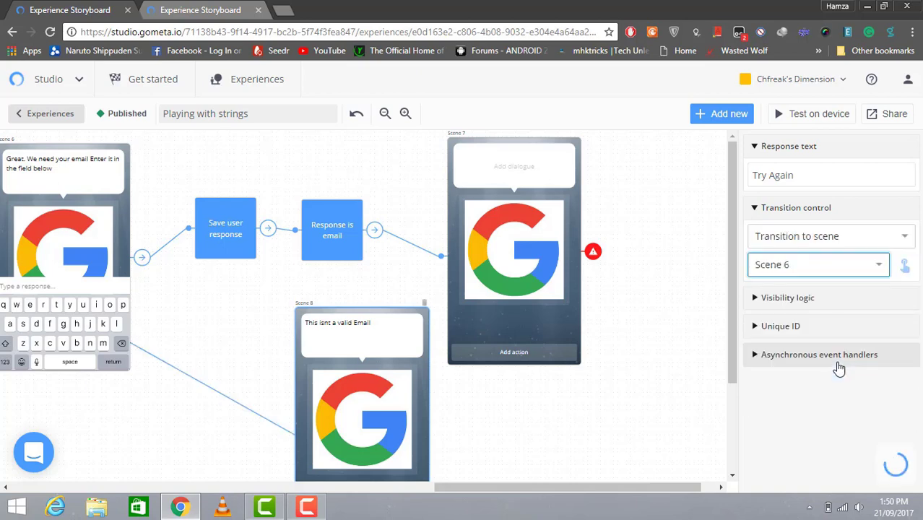
{"action": "left_click_drag", "start_coordinate": [732, 340], "coordinate": [706, 333]}
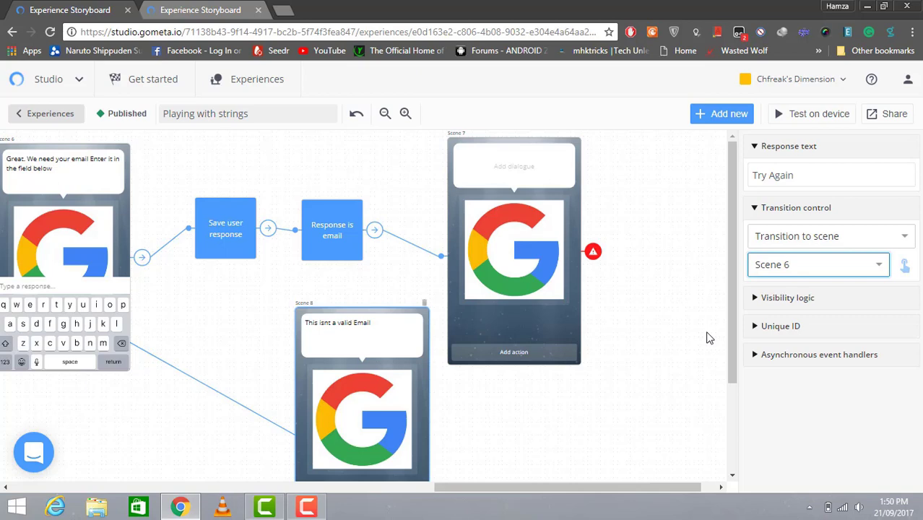
{"action": "mouse_move", "coordinate": [506, 487]}
{"action": "left_mouse_down"}
{"action": "mouse_move", "coordinate": [442, 485]}
{"action": "mouse_move", "coordinate": [490, 484]}
{"action": "left_mouse_up"}
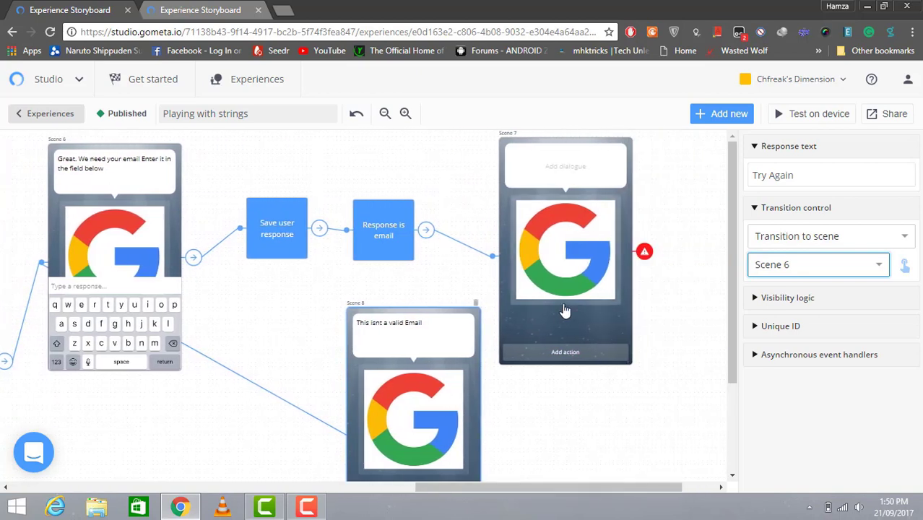
Type Scene 7's dialogue 'Great. We I'm impressed you are a speedy guy', fixing the typos
{"action": "left_click", "coordinate": [563, 166]}
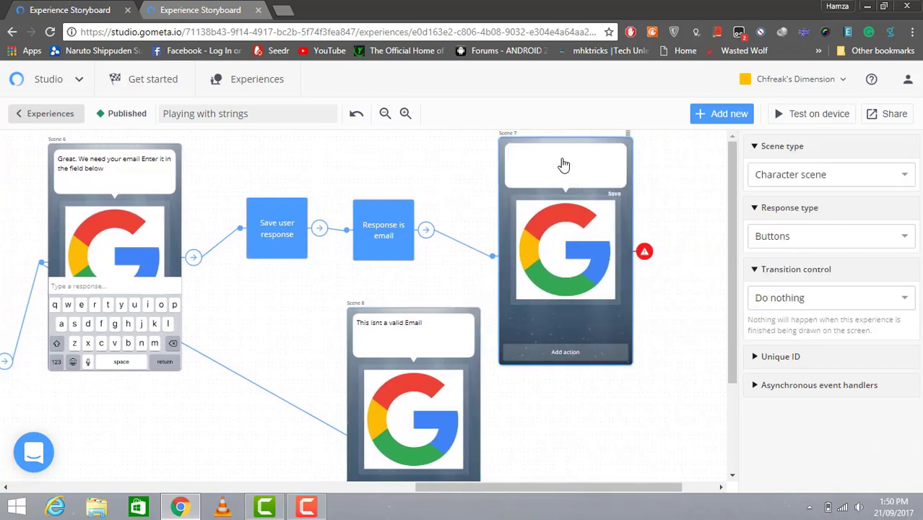
{"action": "type", "text": "Great"}
{"action": "type", "text": ". We im"}
{"action": "type", "text": "'m impresse"}
{"action": "type", "text": "d you are s"}
{"action": "key", "text": "BackSpace"}
{"action": "type", "text": "a speed"}
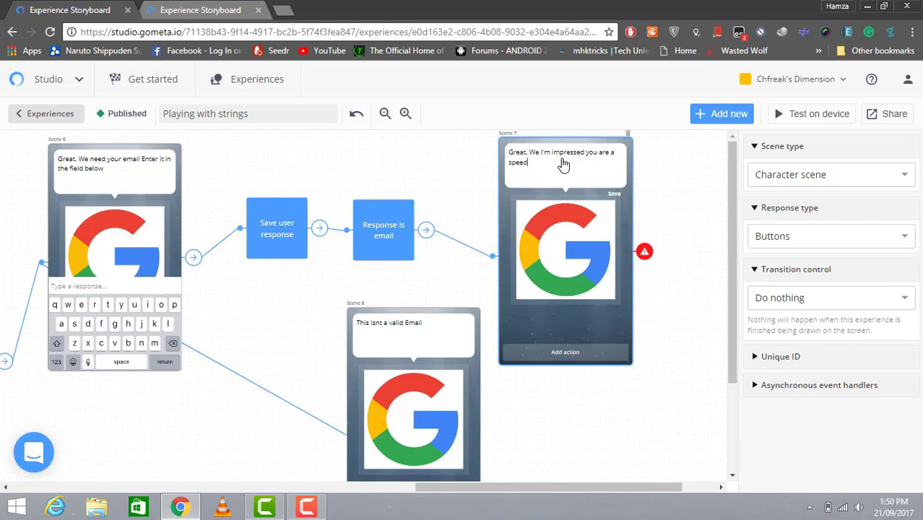
{"action": "type", "text": "y guy"}
{"action": "left_click", "coordinate": [309, 509]}
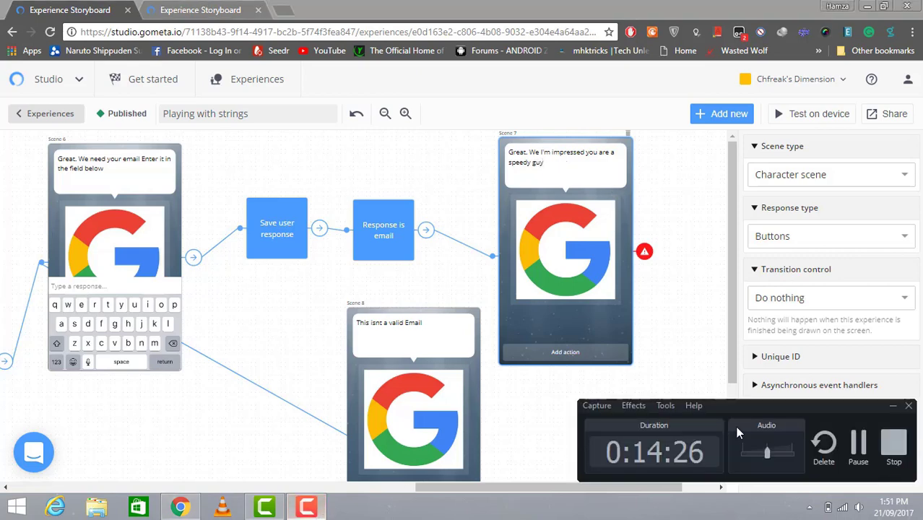
{"action": "left_click", "coordinate": [857, 446]}
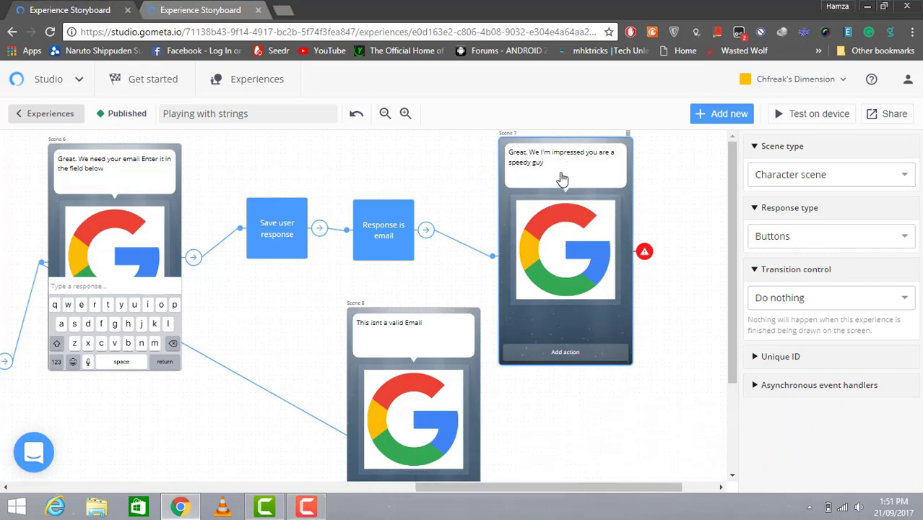
Add a second dialogue line to Scene 7: 'Are You ready for the next step'
{"action": "left_click", "coordinate": [562, 178]}
{"action": "type", "text": "."}
{"action": "key", "text": "Return"}
{"action": "type", "text": "Do"}
{"action": "key", "text": "BackSpace"}
{"action": "key", "text": "BackSpace"}
{"action": "key", "text": "BackSpace"}
{"action": "type", "text": "Are You ready for the next step"}
Give Scene 7 a response button reading 'Yes, I'm' and nudge the scene slightly right
{"action": "left_click", "coordinate": [586, 352]}
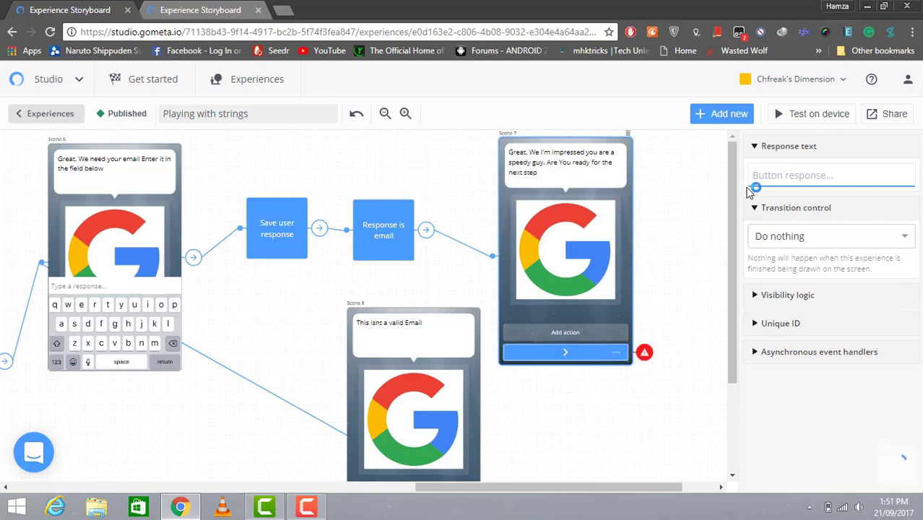
{"action": "left_click", "coordinate": [754, 179]}
{"action": "type", "text": "Yes"}
{"action": "type", "text": " I"}
{"action": "type", "text": ";"}
{"action": "type", "text": "'m"}
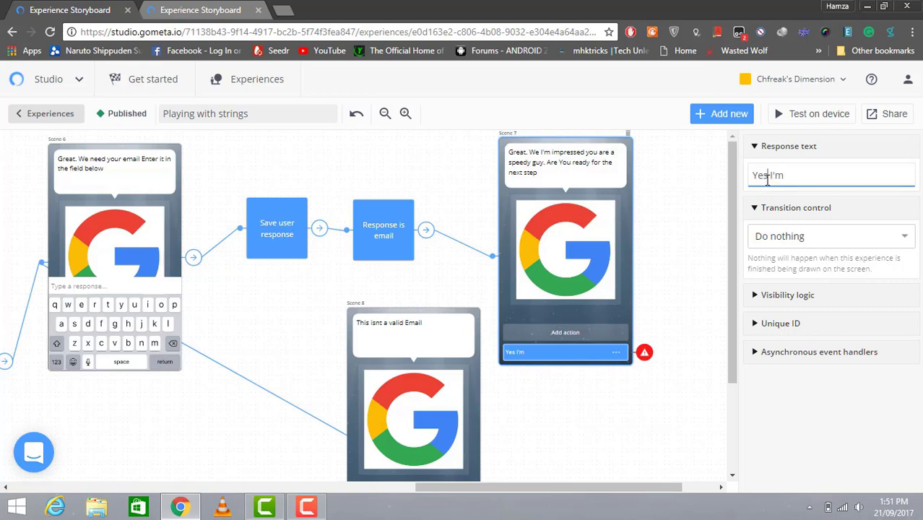
{"action": "type", "text": ","}
{"action": "left_click_drag", "start_coordinate": [593, 491], "coordinate": [627, 491]}
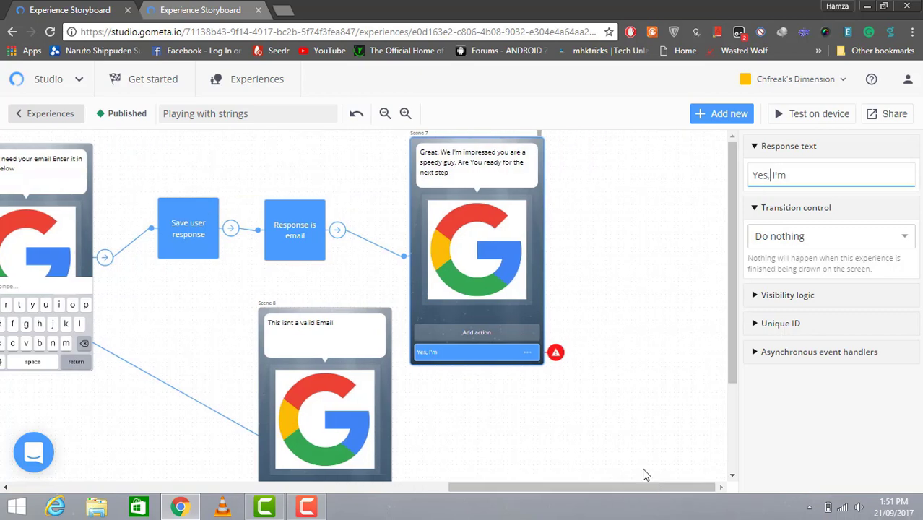
{"action": "left_click", "coordinate": [530, 262]}
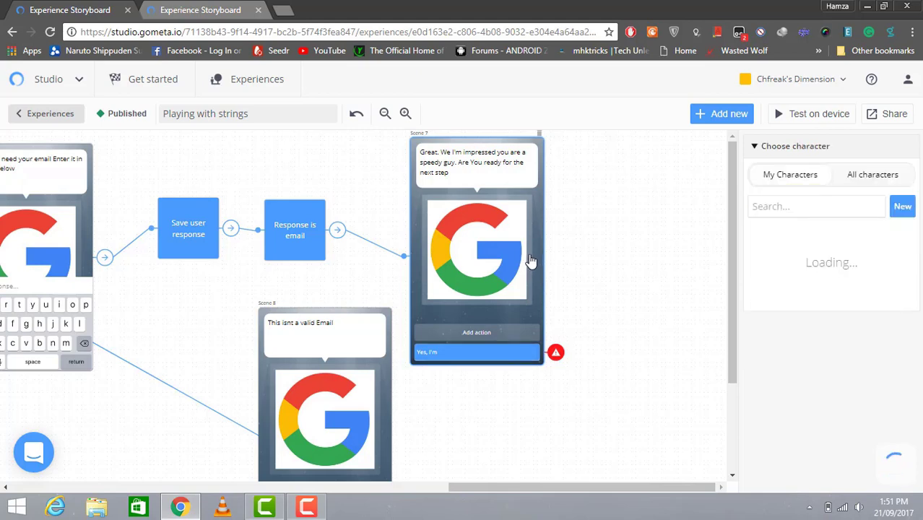
{"action": "mouse_move", "coordinate": [515, 206]}
{"action": "left_mouse_down"}
{"action": "mouse_move", "coordinate": [538, 209]}
{"action": "mouse_move", "coordinate": [518, 210]}
{"action": "left_mouse_up"}
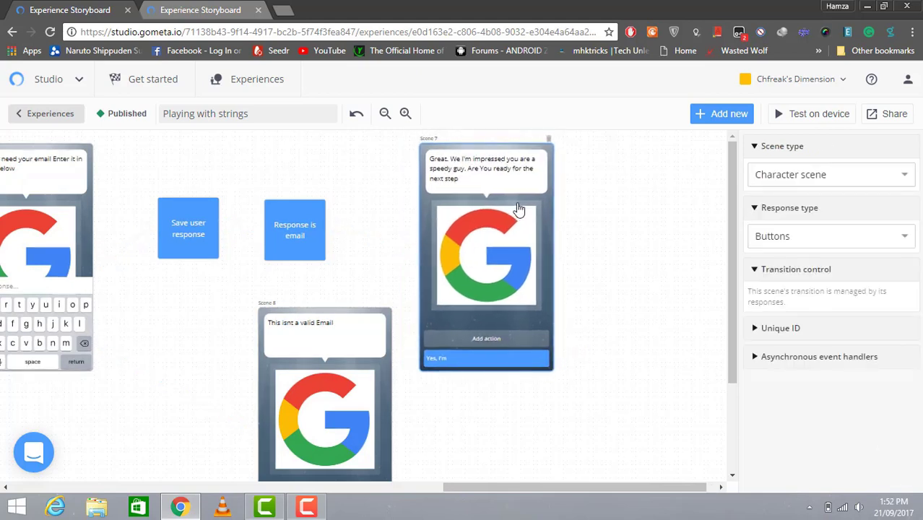
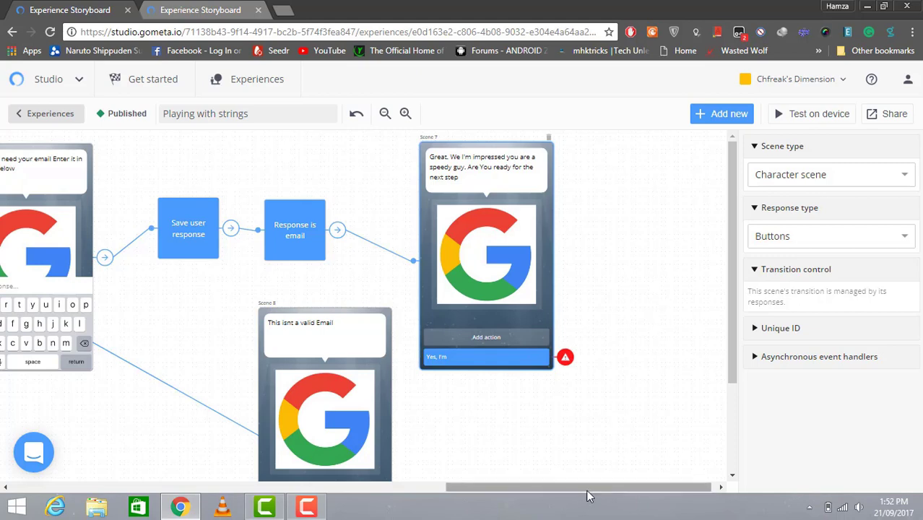
Select Scene 7's 'Yes, I'm' response to reveal its Response text and Transition control settings
{"action": "left_click", "coordinate": [566, 359]}
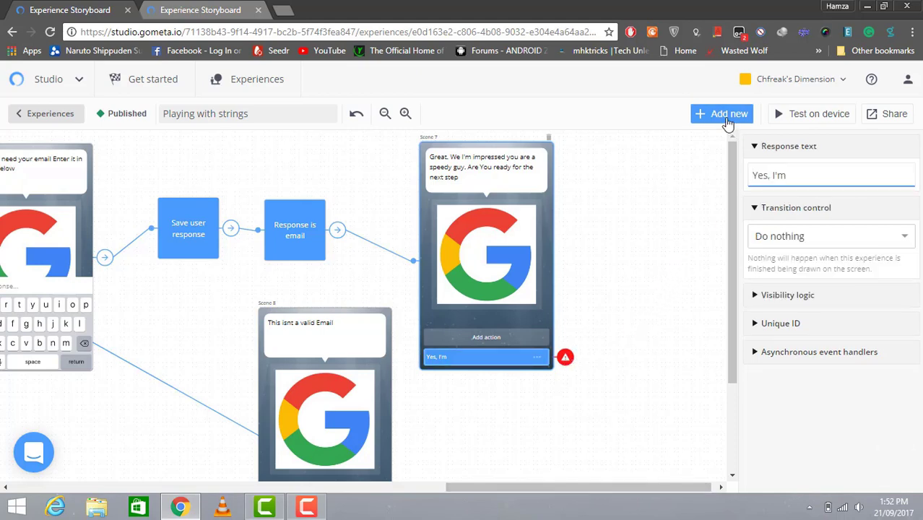
Add a new character scene, Scene 9, with the opening line 'One last step buddy'
{"action": "left_click", "coordinate": [726, 118]}
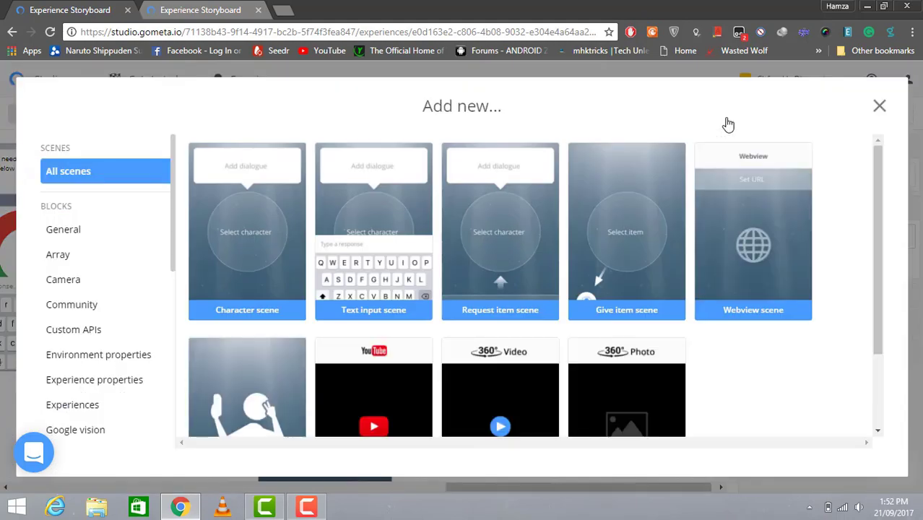
{"action": "left_click", "coordinate": [255, 211]}
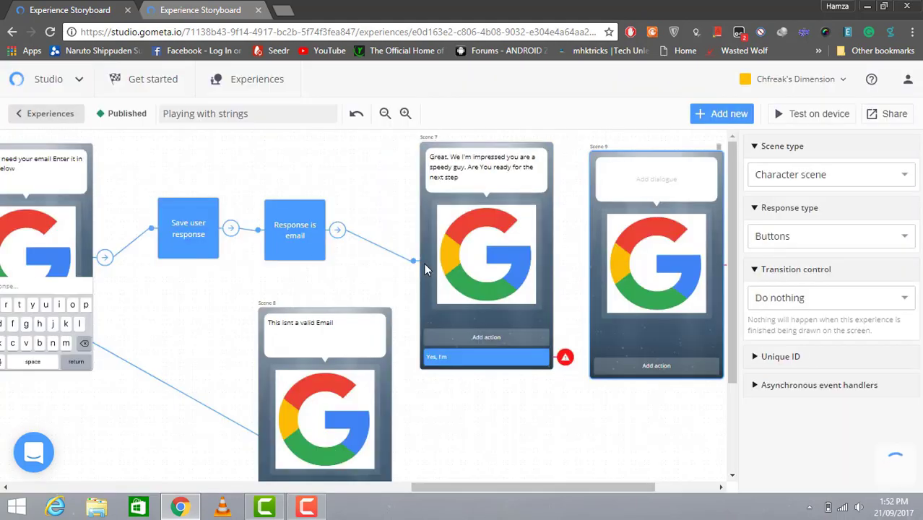
{"action": "left_click", "coordinate": [656, 181]}
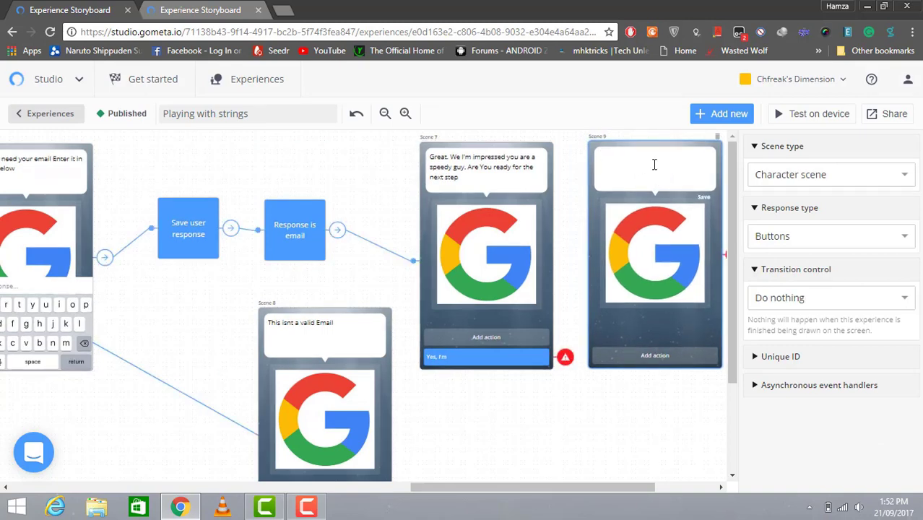
{"action": "type", "text": "One last step buddy"}
{"action": "left_click", "coordinate": [320, 507]}
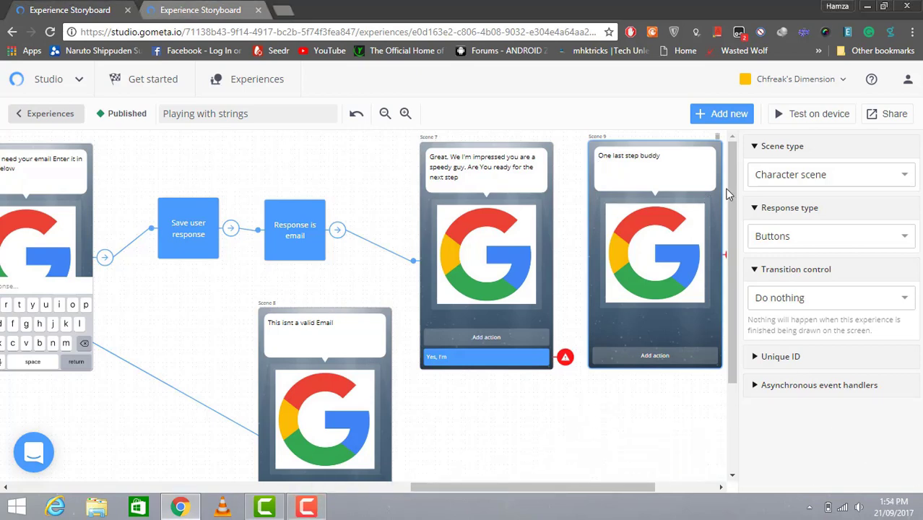
Add the lines 'We need to verify your email' and 'Sign into Gmail. Enter the 4 digits code' to Scene 9
{"action": "left_click", "coordinate": [690, 169]}
{"action": "key", "text": "BackSpace"}
{"action": "key", "text": "Return"}
{"action": "type", "text": "We need to verify your email"}
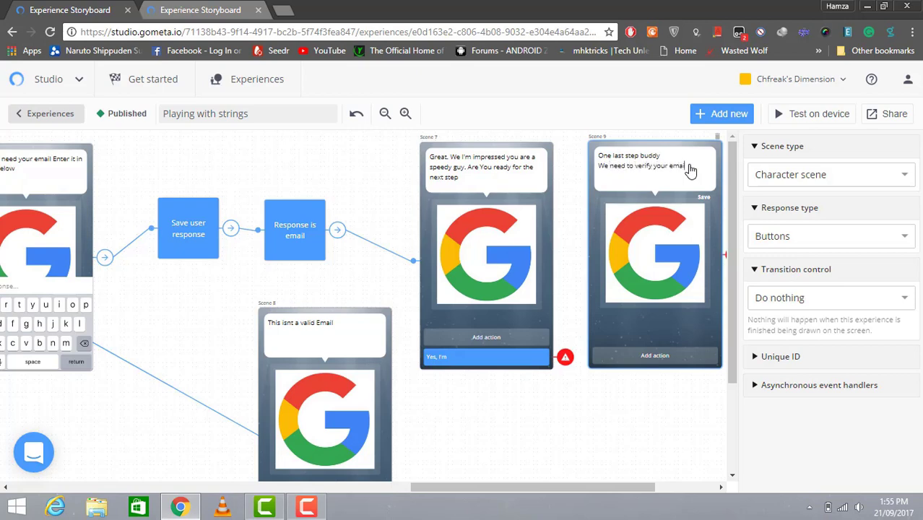
{"action": "key", "text": "Return"}
{"action": "type", "text": "Sign into Gmail. Enter the 4 digits code"}
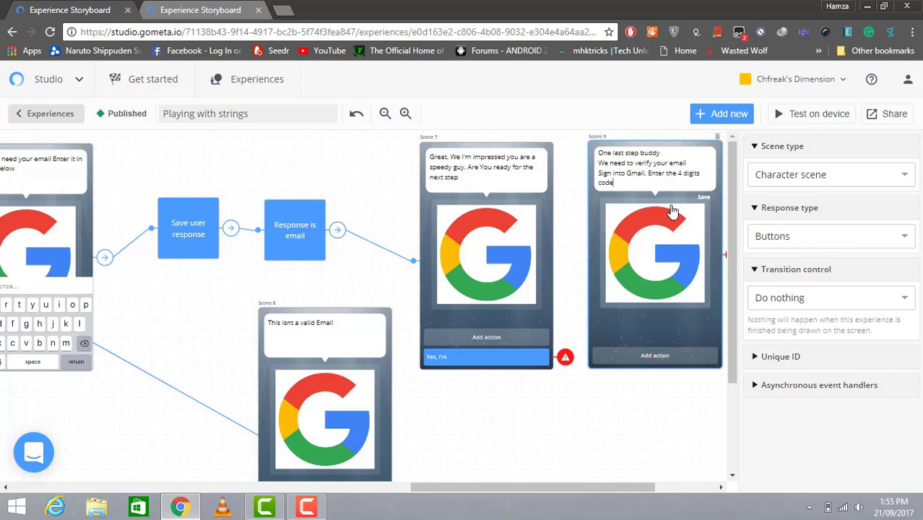
{"action": "left_click", "coordinate": [668, 151]}
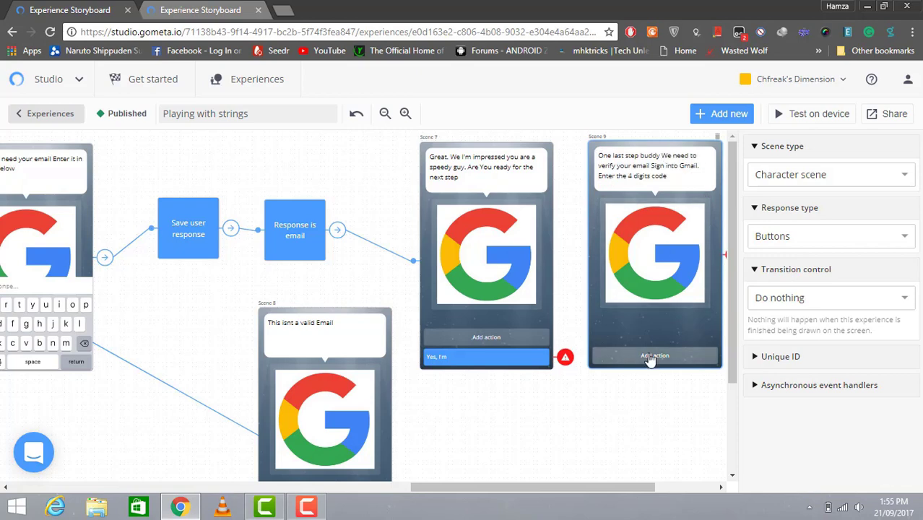
Give Scene 9 a response button reading 'Okay let me check my email'
{"action": "left_click_drag", "start_coordinate": [628, 487], "coordinate": [666, 486]}
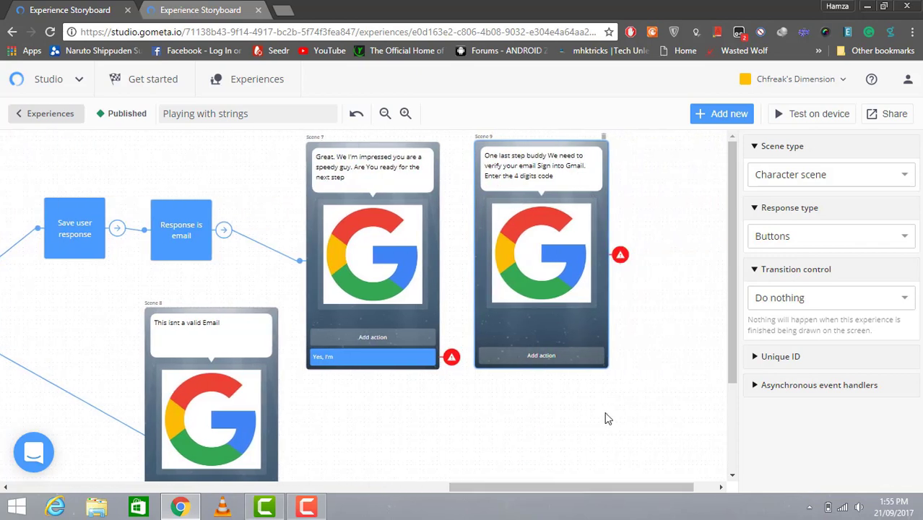
{"action": "left_click", "coordinate": [538, 354]}
{"action": "left_click", "coordinate": [831, 173]}
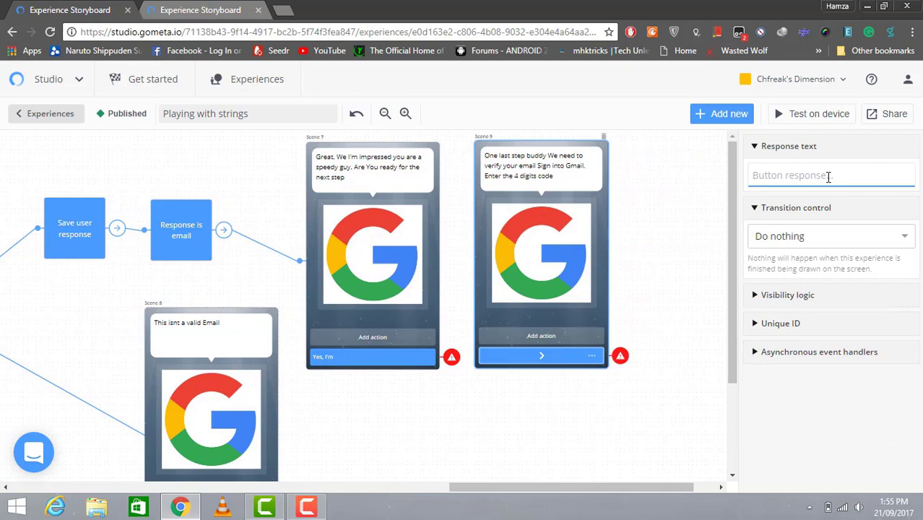
{"action": "type", "text": "Oka"}
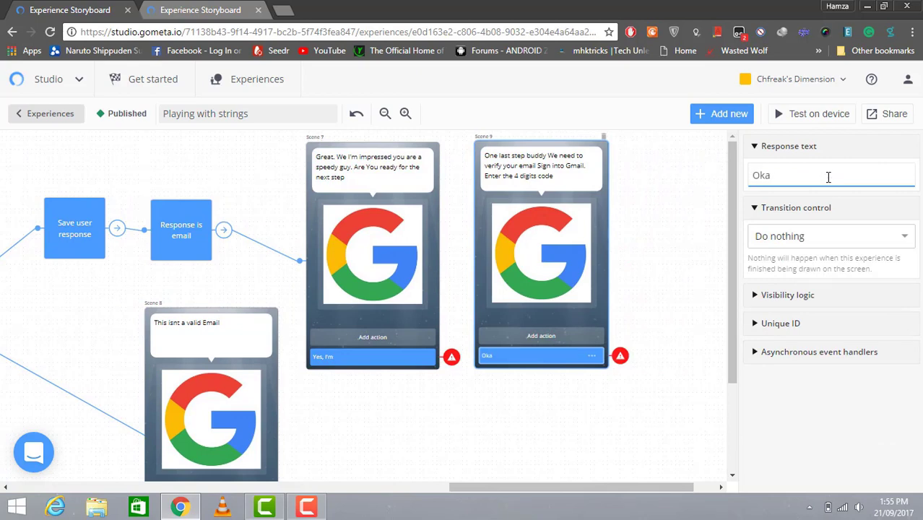
{"action": "type", "text": "y let me che"}
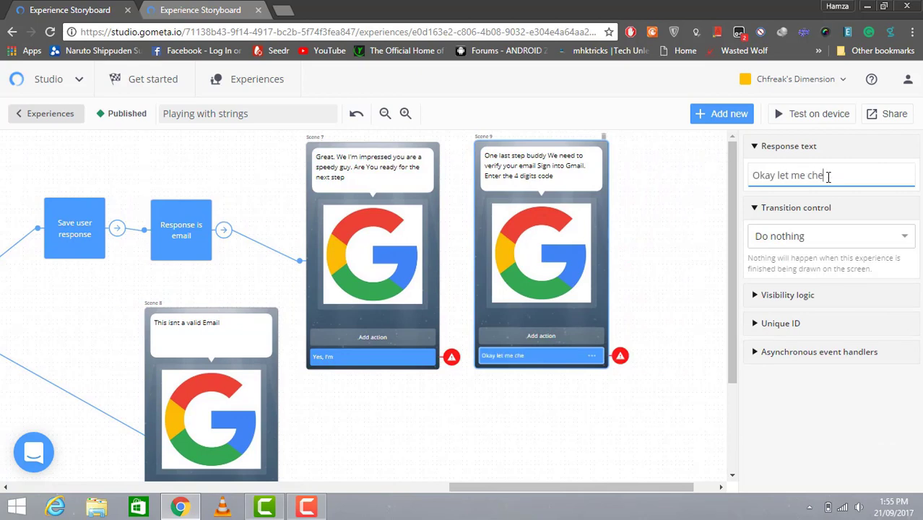
{"action": "type", "text": "ck my email"}
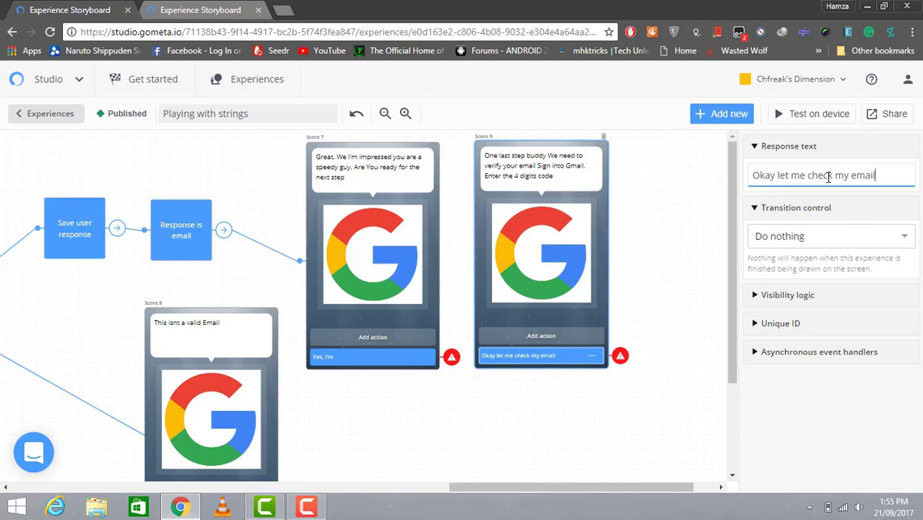
Make Scene 7's 'Yes, I'm' response transition to Scene 9
{"action": "left_click", "coordinate": [452, 359]}
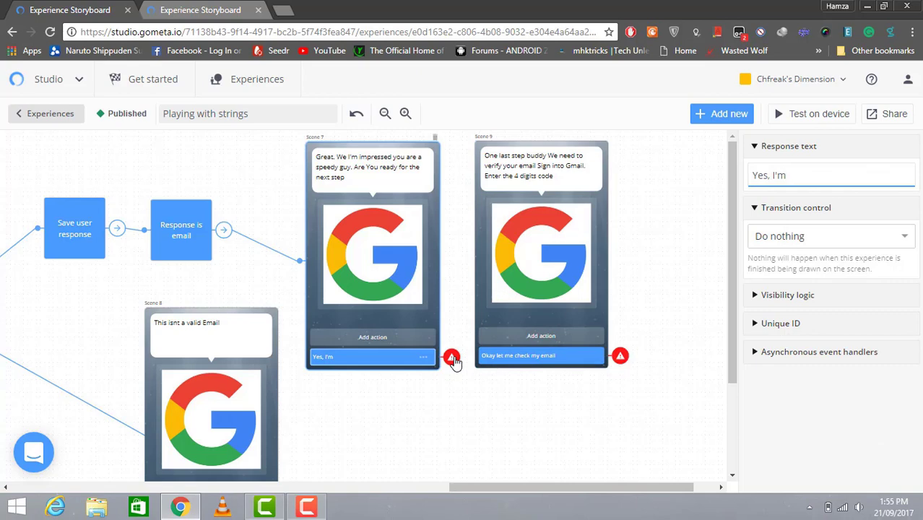
{"action": "left_click", "coordinate": [906, 235]}
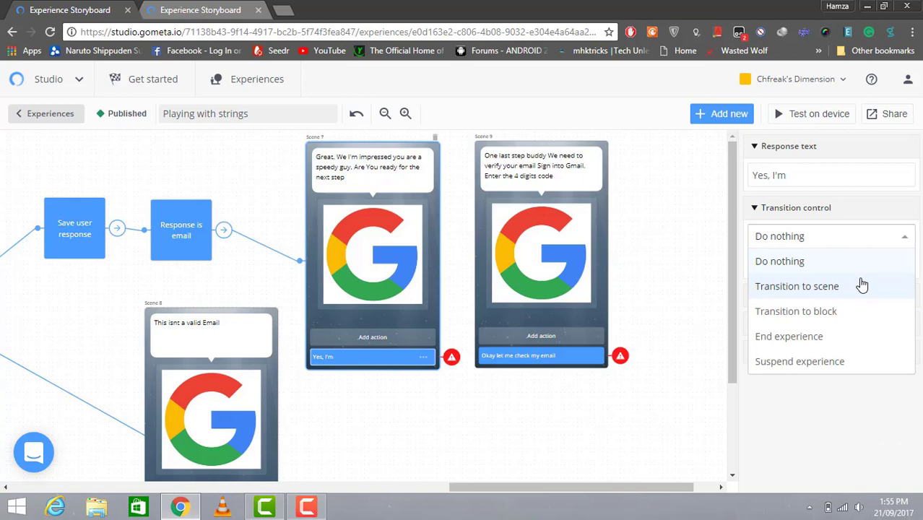
{"action": "left_click", "coordinate": [861, 285]}
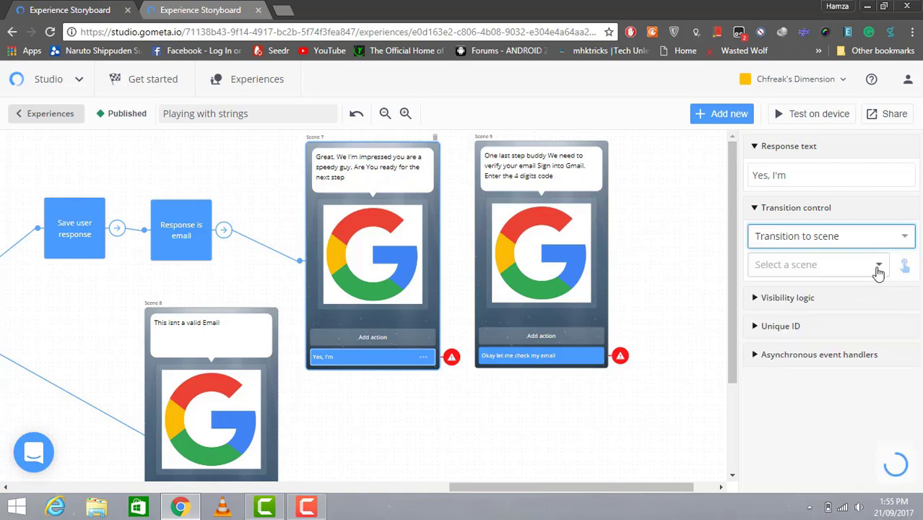
{"action": "left_click", "coordinate": [879, 265]}
{"action": "scroll", "coordinate": [884, 304], "scroll_direction": "down", "scroll_amount": 3}
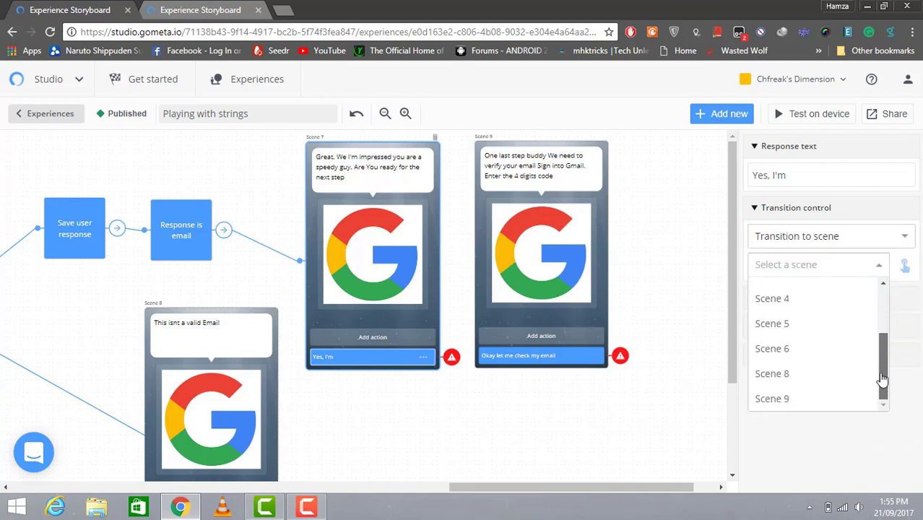
{"action": "left_click", "coordinate": [833, 394]}
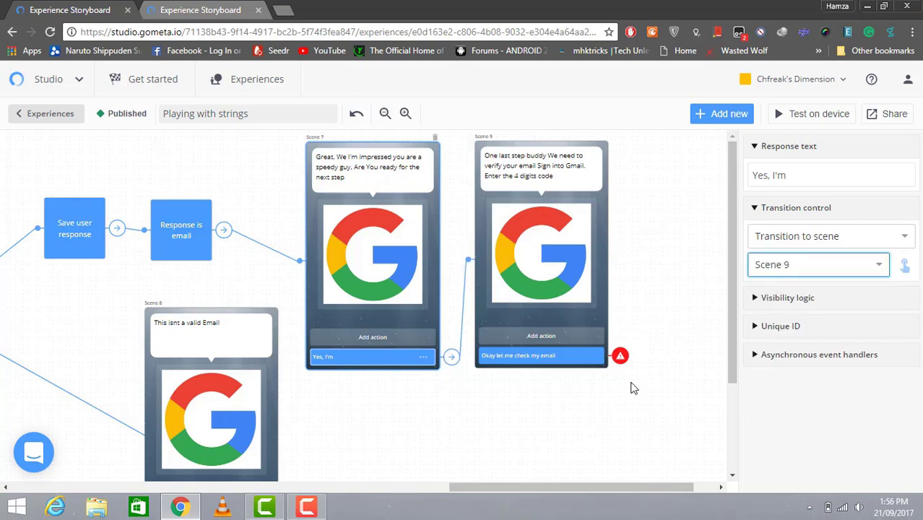
{"action": "left_click", "coordinate": [620, 357]}
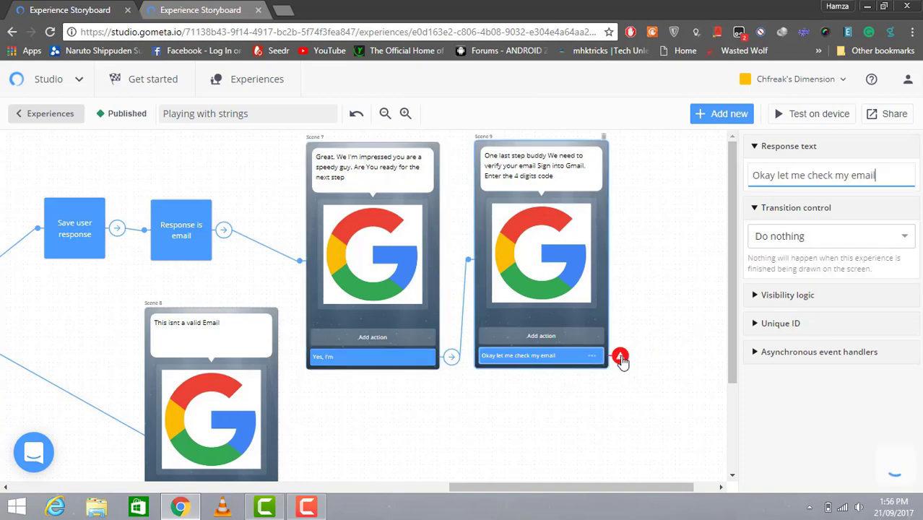
Add a text-input Scene 10 with the dialogue 'Enter the code Below', nudged up and right
{"action": "left_click", "coordinate": [726, 122]}
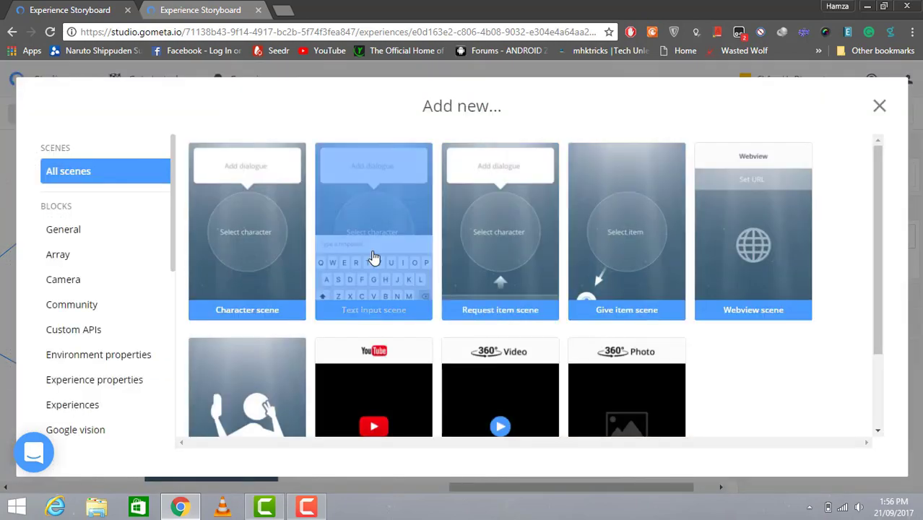
{"action": "left_click", "coordinate": [374, 258]}
{"action": "left_click_drag", "start_coordinate": [433, 486], "coordinate": [508, 487]}
{"action": "left_click_drag", "start_coordinate": [515, 213], "coordinate": [522, 204]}
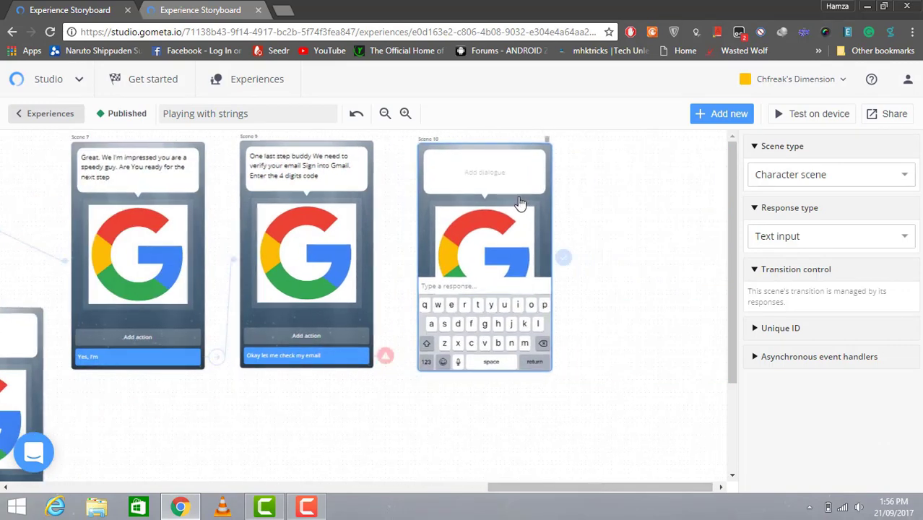
{"action": "left_click", "coordinate": [490, 181]}
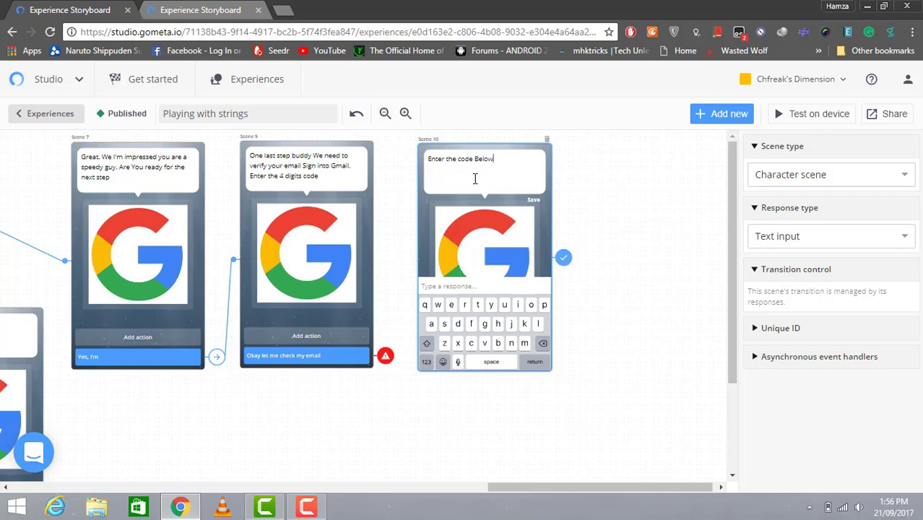
{"action": "left_click", "coordinate": [467, 148]}
{"action": "left_click", "coordinate": [386, 357]}
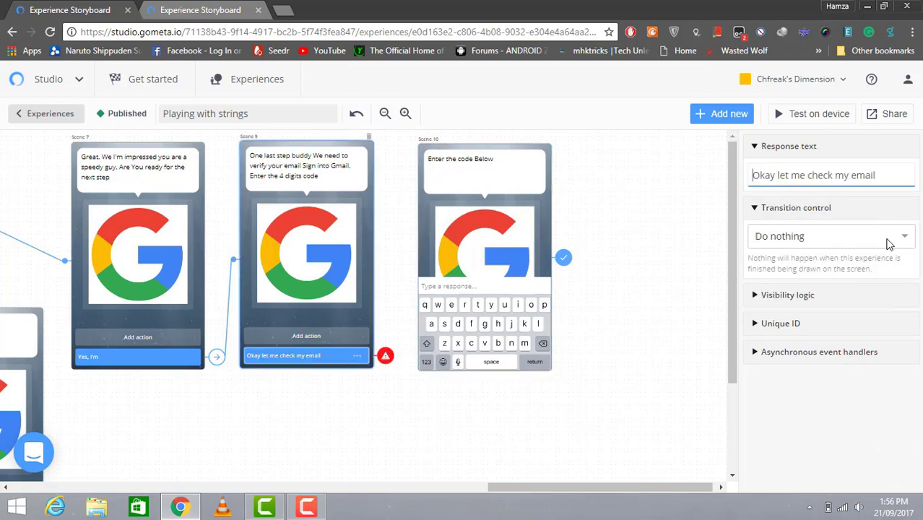
Make Scene 9's 'Okay let me check my email' response transition to Scene 10
{"action": "left_click", "coordinate": [888, 244]}
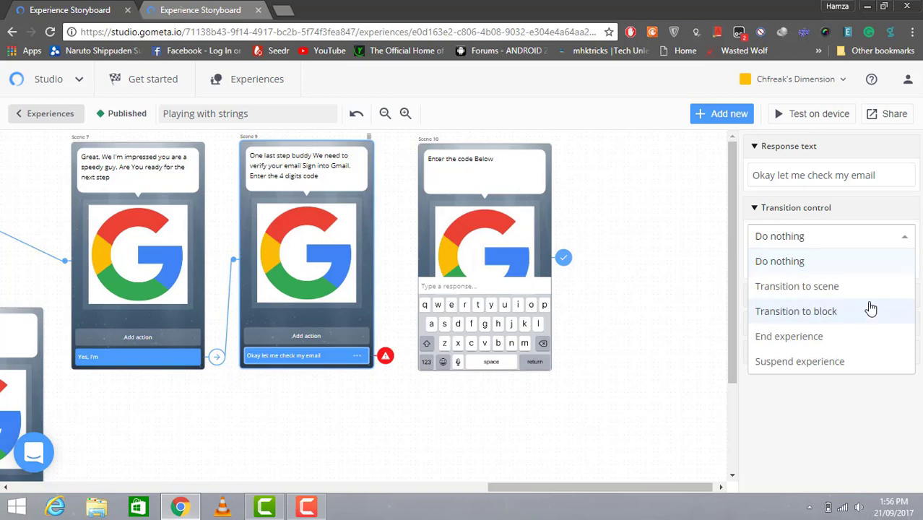
{"action": "left_click", "coordinate": [862, 294]}
{"action": "left_click", "coordinate": [872, 266]}
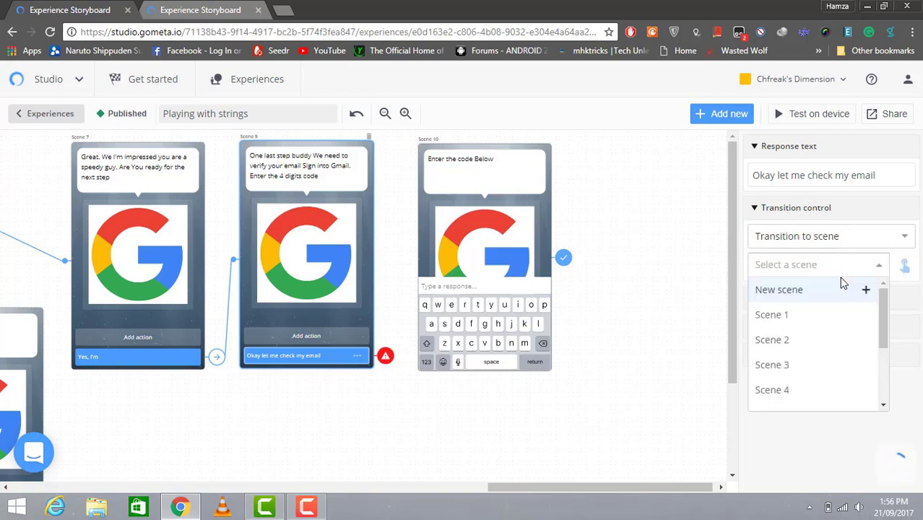
{"action": "left_click_drag", "start_coordinate": [885, 339], "coordinate": [872, 404]}
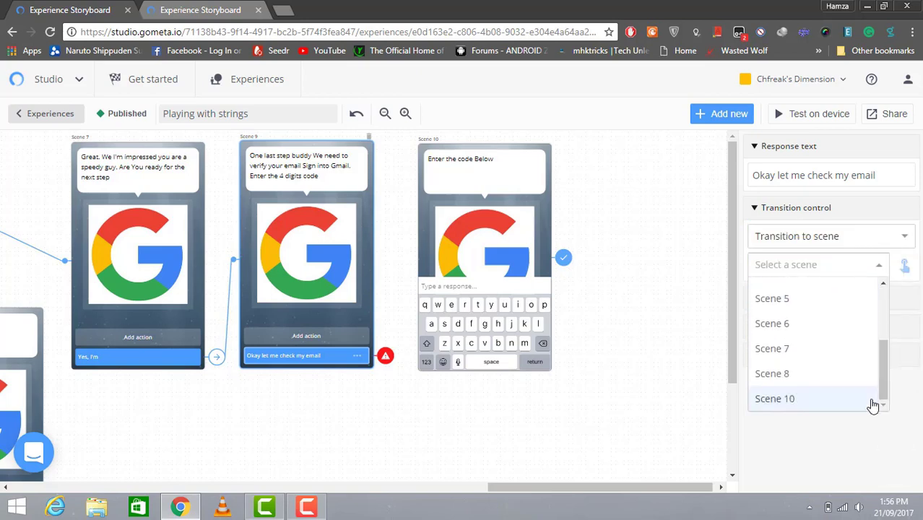
{"action": "left_click", "coordinate": [842, 404]}
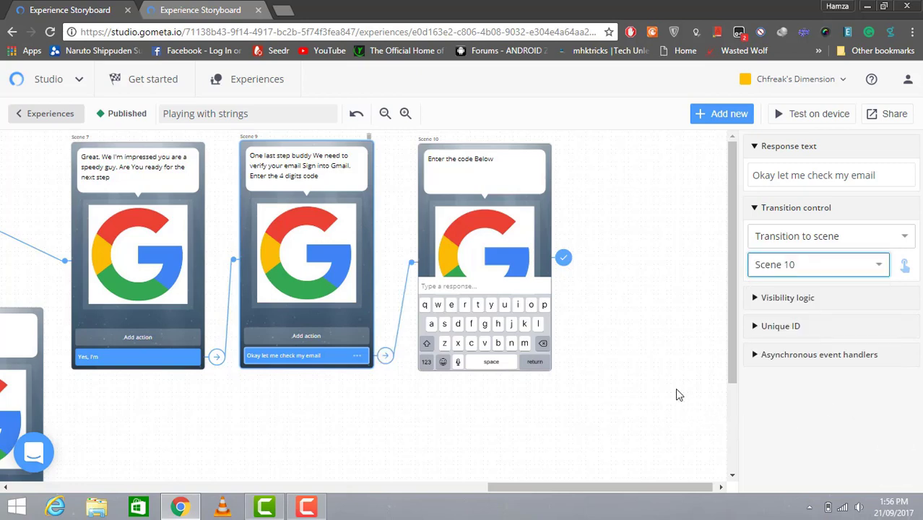
Change Scene 10's Transition control from End experience to Transition to scene
{"action": "left_click", "coordinate": [514, 162]}
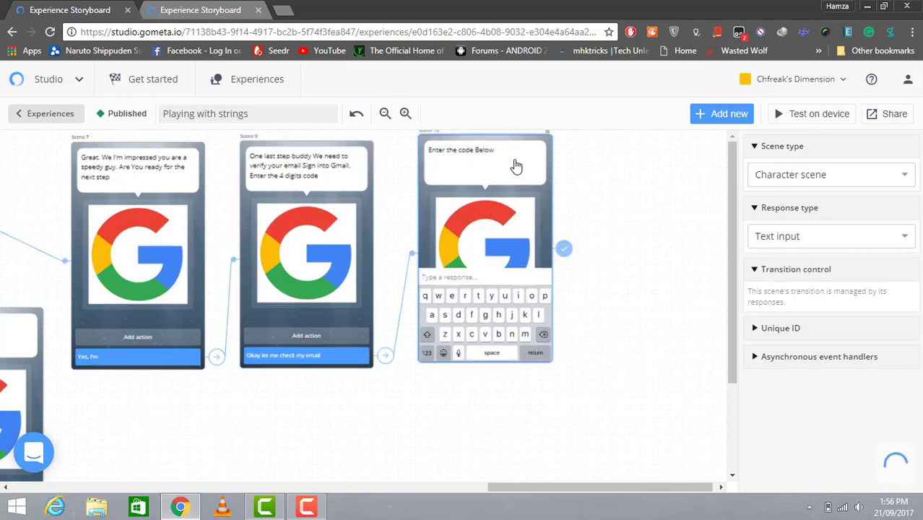
{"action": "left_click_drag", "start_coordinate": [517, 177], "coordinate": [514, 168]}
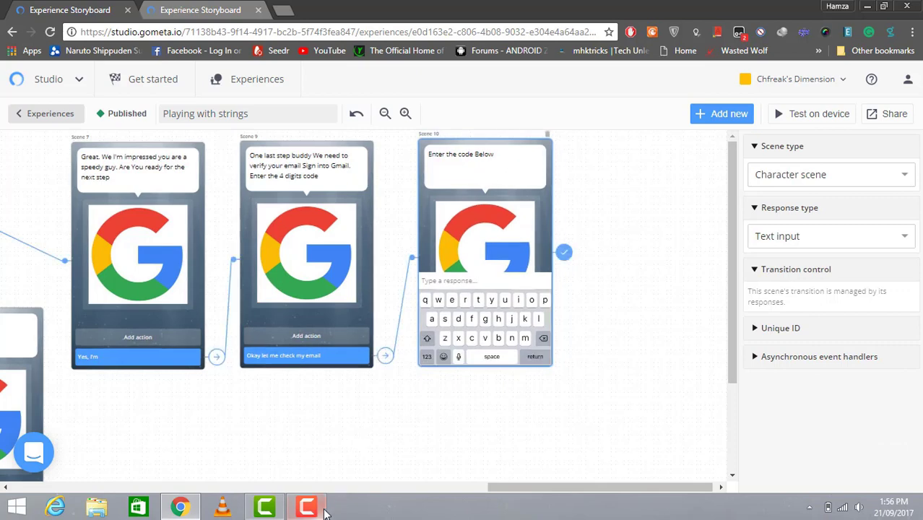
{"action": "left_click", "coordinate": [306, 507]}
{"action": "left_click", "coordinate": [859, 442]}
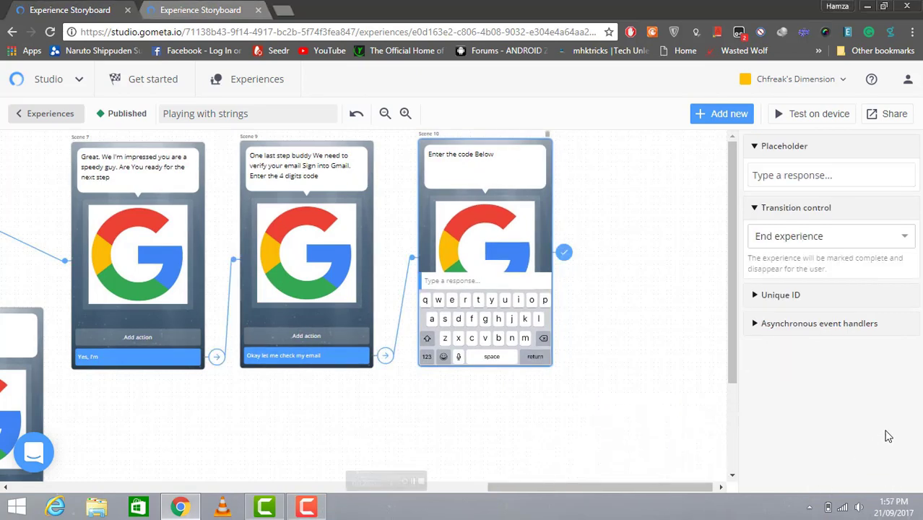
{"action": "left_click", "coordinate": [857, 246]}
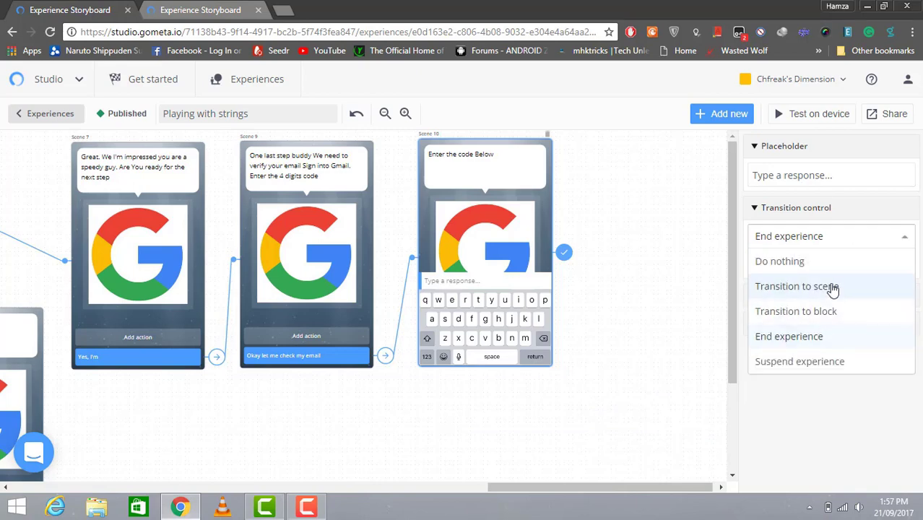
{"action": "left_click", "coordinate": [833, 288]}
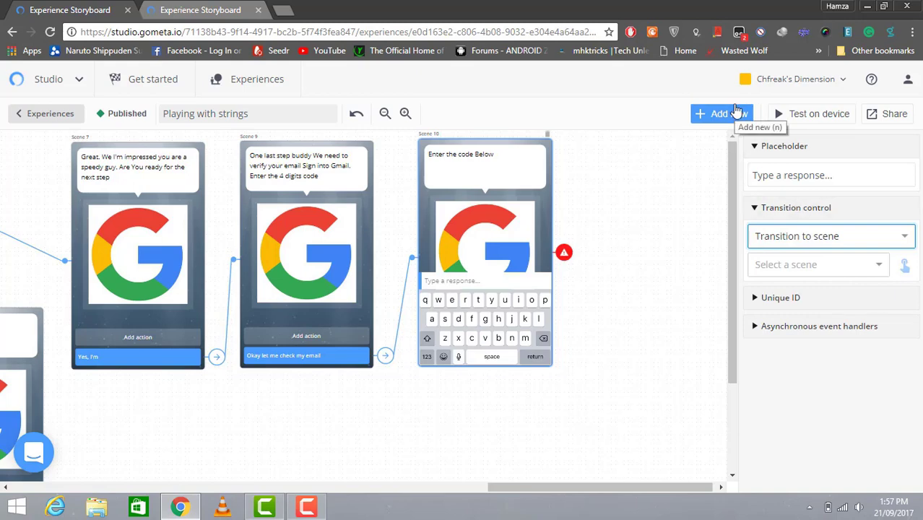
Add a Response is number block from the String category to the storyboard
{"action": "left_click", "coordinate": [736, 112]}
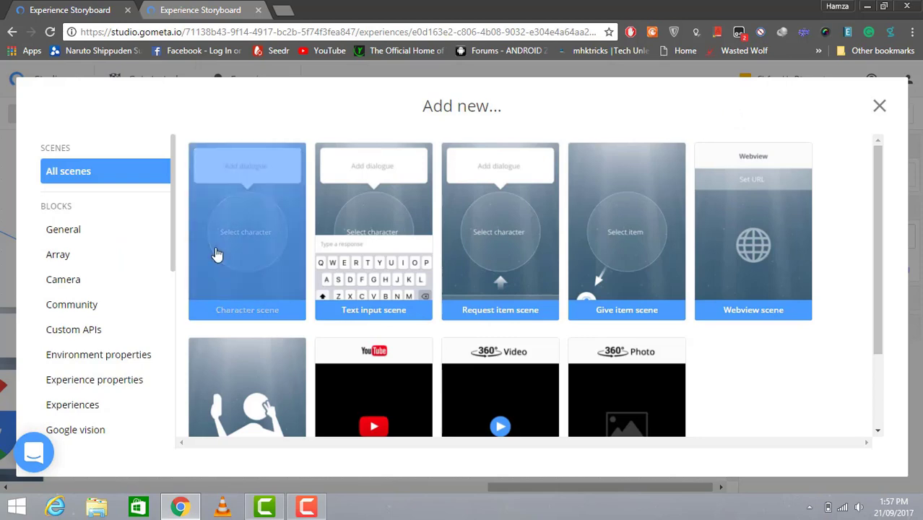
{"action": "left_click_drag", "start_coordinate": [175, 250], "coordinate": [128, 383]}
{"action": "left_click", "coordinate": [82, 383]}
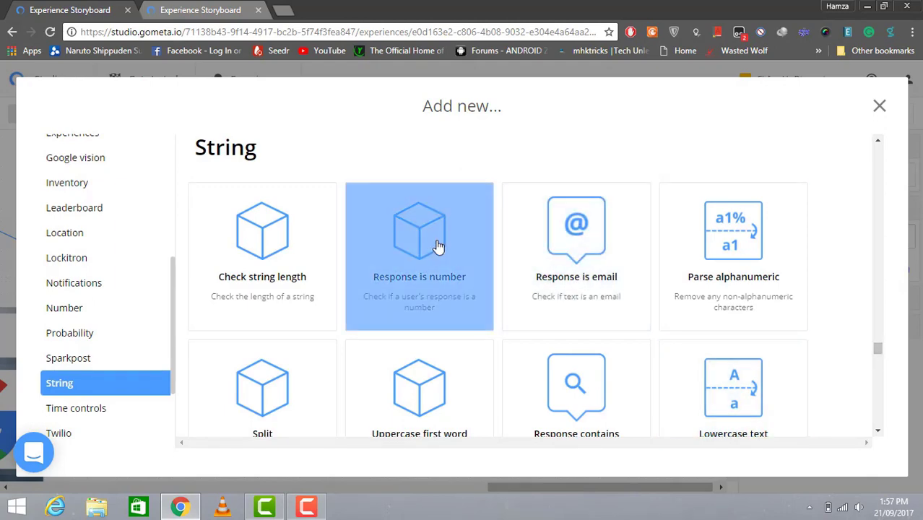
{"action": "left_click", "coordinate": [439, 246]}
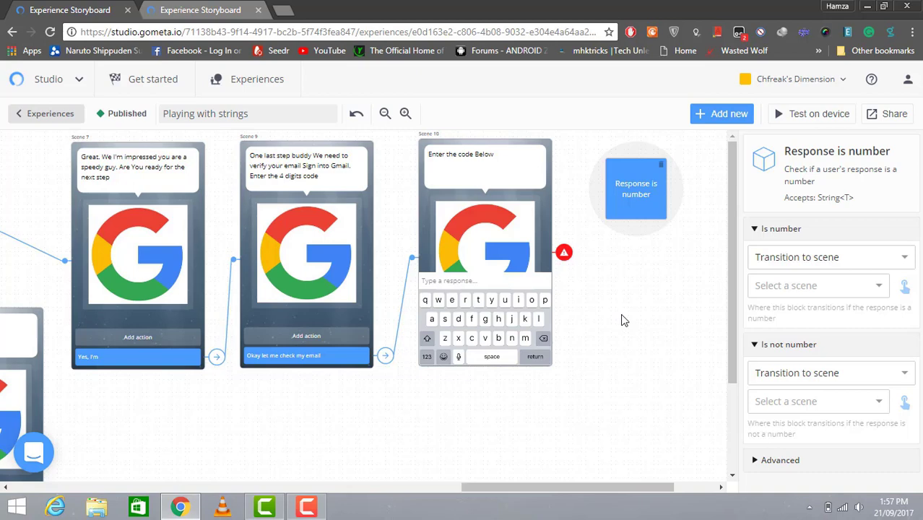
Set Scene 10 to Transition to block, targeting the Response is number block
{"action": "left_click", "coordinate": [565, 254]}
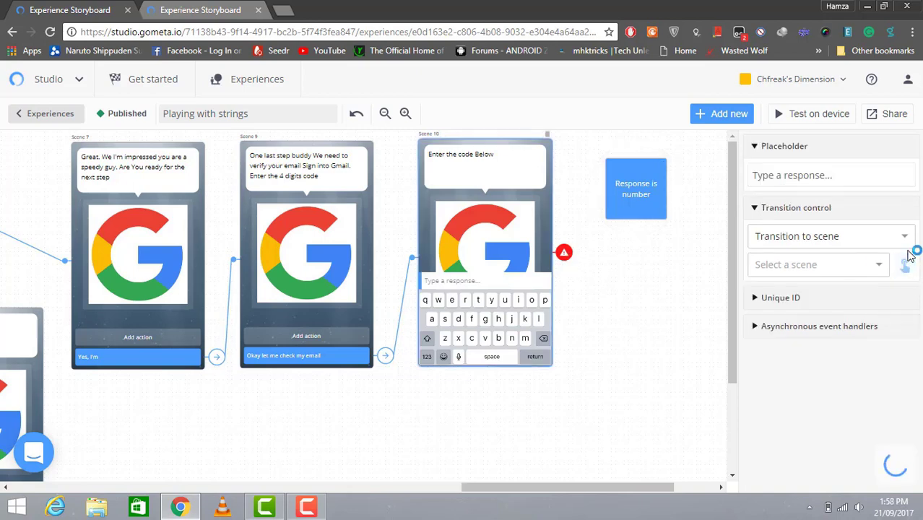
{"action": "left_click", "coordinate": [903, 244]}
{"action": "left_click", "coordinate": [859, 311]}
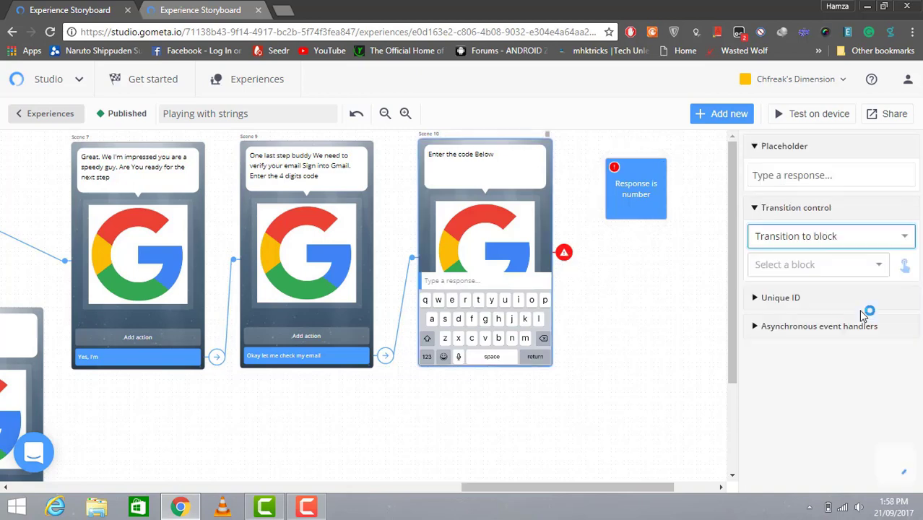
{"action": "left_click", "coordinate": [880, 266]}
{"action": "left_click", "coordinate": [889, 306]}
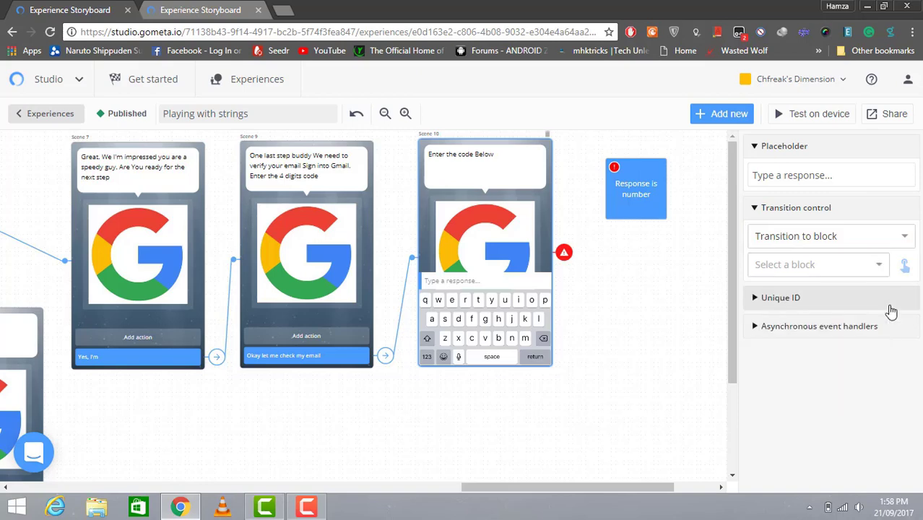
{"action": "left_click", "coordinate": [876, 265]}
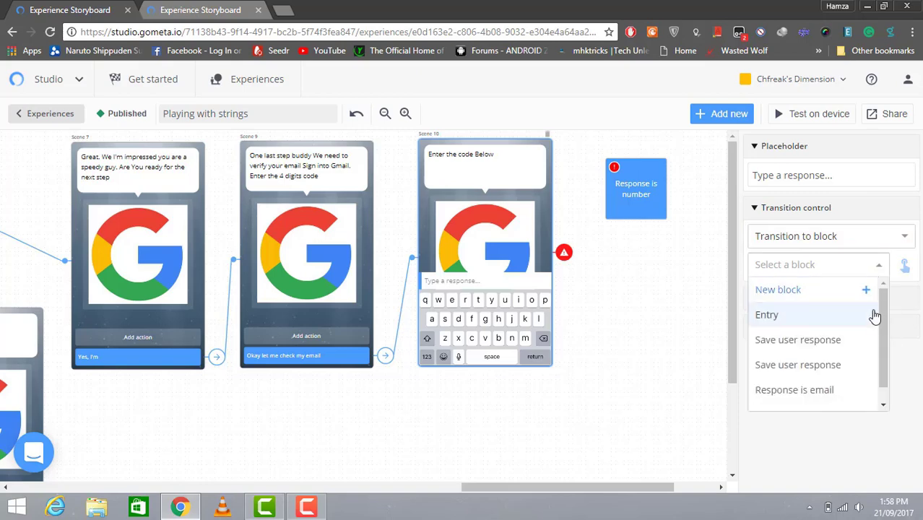
{"action": "left_click_drag", "start_coordinate": [886, 314], "coordinate": [887, 363]}
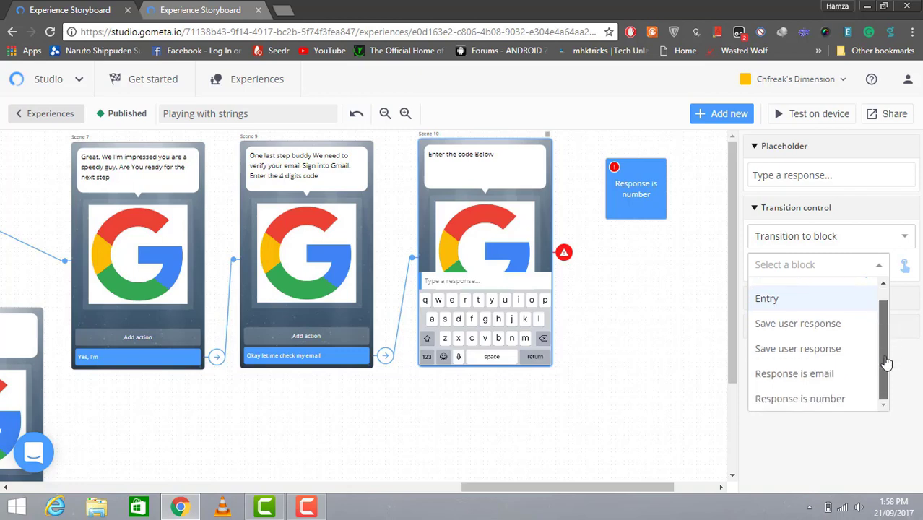
{"action": "left_click", "coordinate": [844, 398]}
Nudge the Response is number block down and open its Is number scene dropdown
{"action": "left_click_drag", "start_coordinate": [618, 483], "coordinate": [651, 485]}
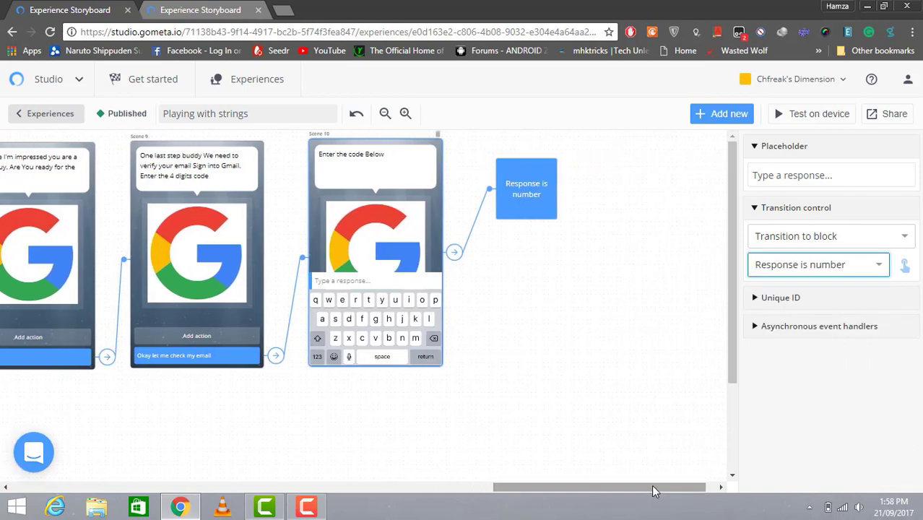
{"action": "left_click_drag", "start_coordinate": [548, 208], "coordinate": [548, 224]}
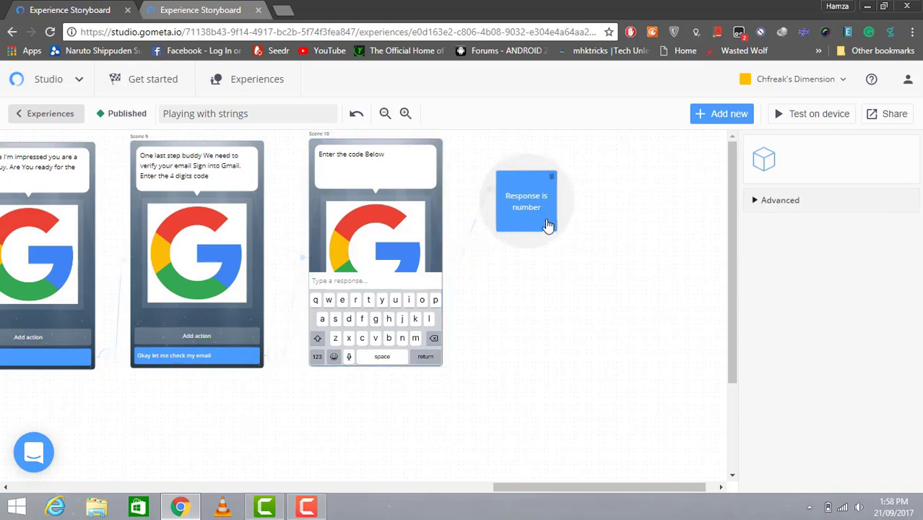
{"action": "left_click", "coordinate": [721, 116]}
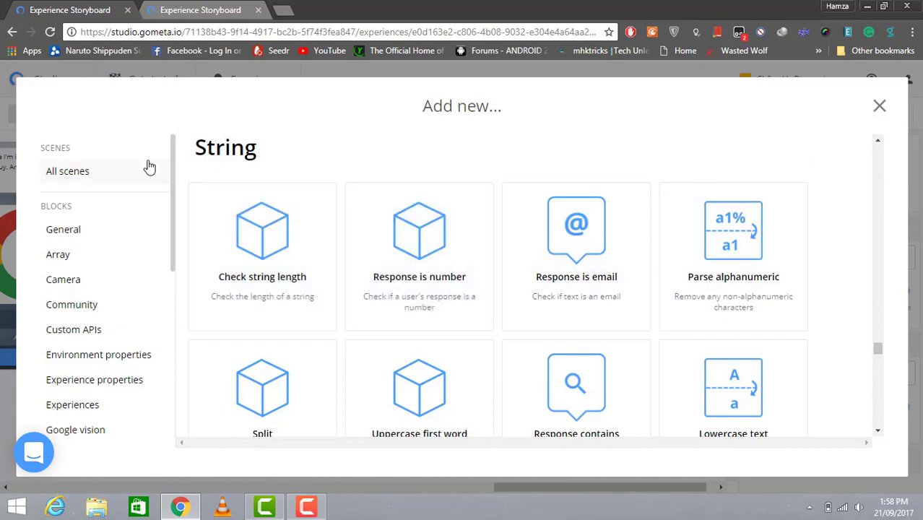
{"action": "left_click", "coordinate": [878, 106]}
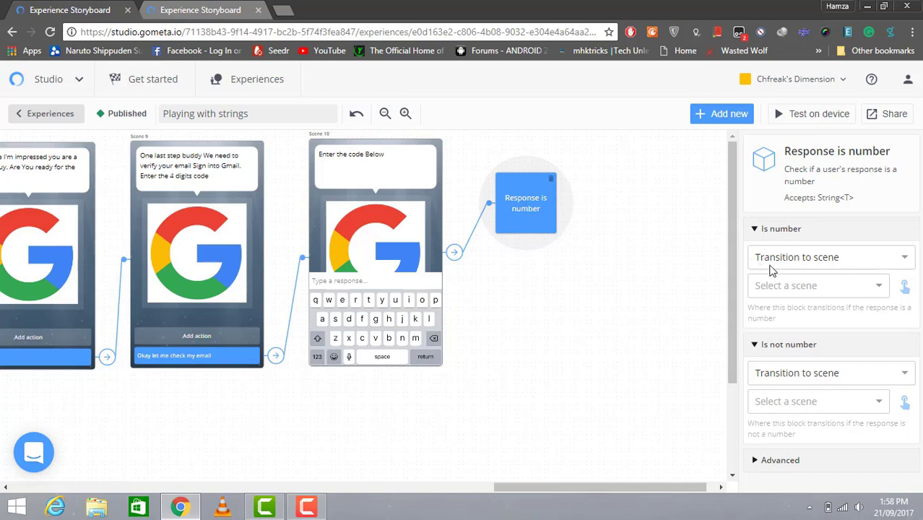
{"action": "left_click", "coordinate": [878, 289]}
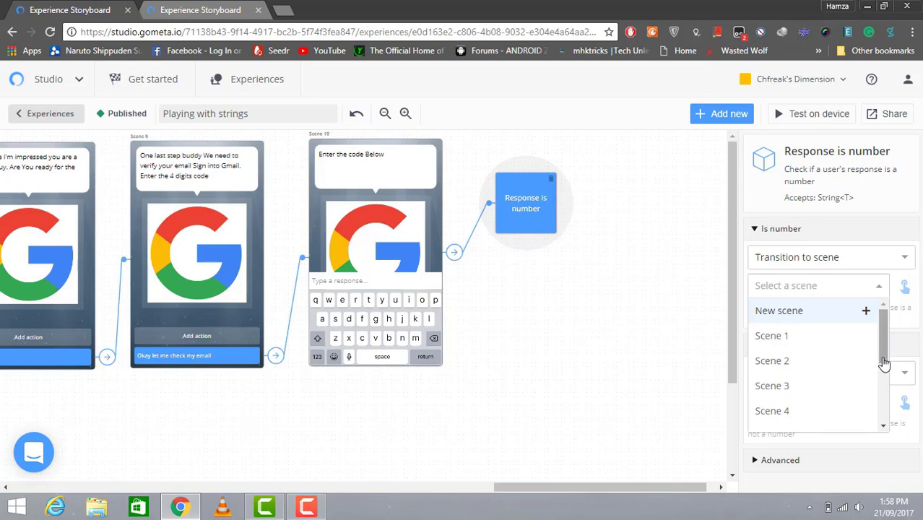
{"action": "scroll", "coordinate": [881, 354], "scroll_direction": "down", "scroll_amount": 1}
{"action": "mouse_move", "coordinate": [881, 353]}
{"action": "left_mouse_down"}
{"action": "mouse_move", "coordinate": [885, 363]}
{"action": "mouse_move", "coordinate": [885, 346]}
{"action": "left_mouse_up"}
Create character Scene 11 for the Is number outcome, saying 'That is Correct'
{"action": "left_click", "coordinate": [868, 286]}
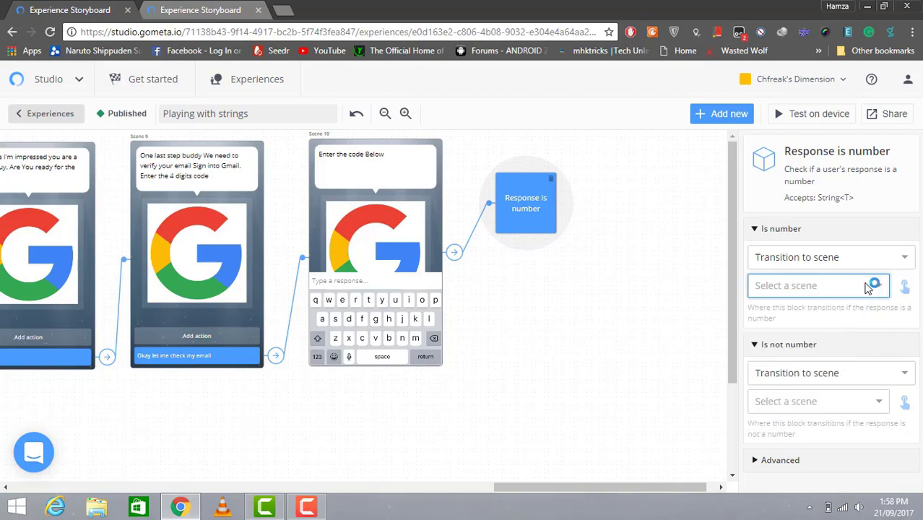
{"action": "left_click", "coordinate": [854, 309]}
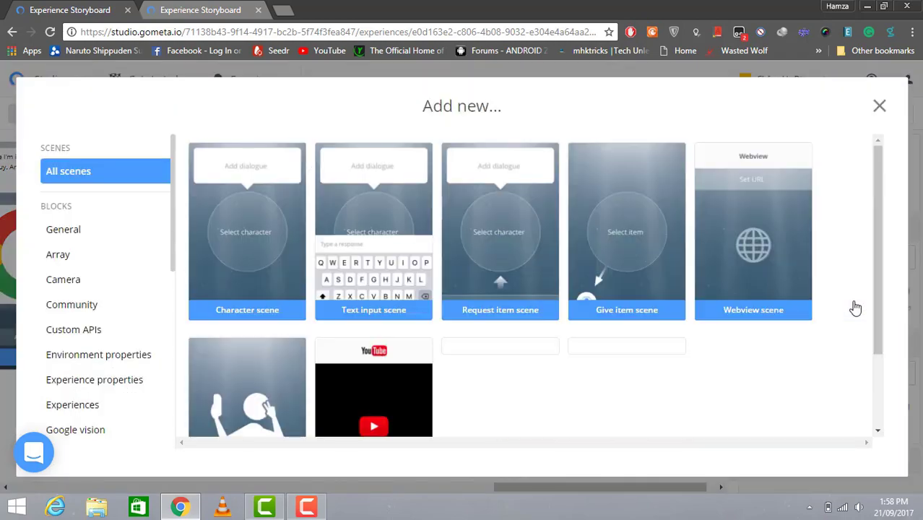
{"action": "left_click", "coordinate": [246, 236]}
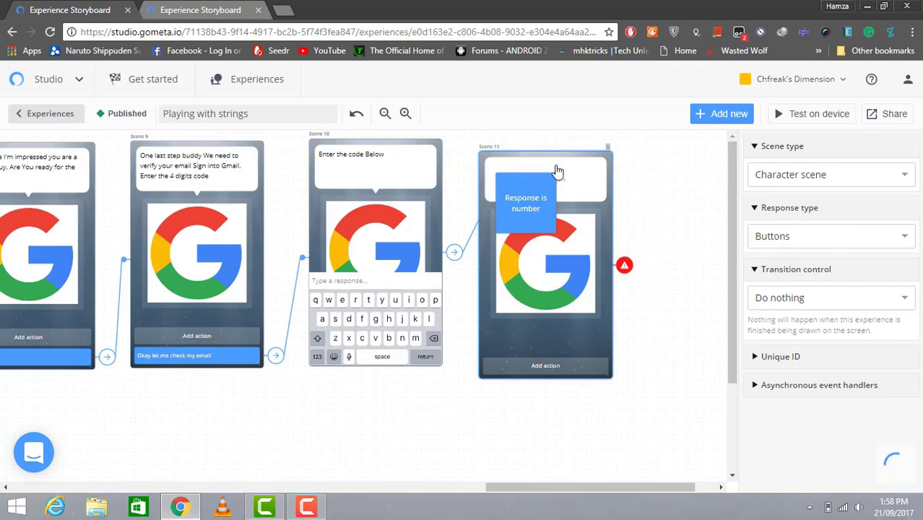
{"action": "left_click_drag", "start_coordinate": [582, 186], "coordinate": [664, 159]}
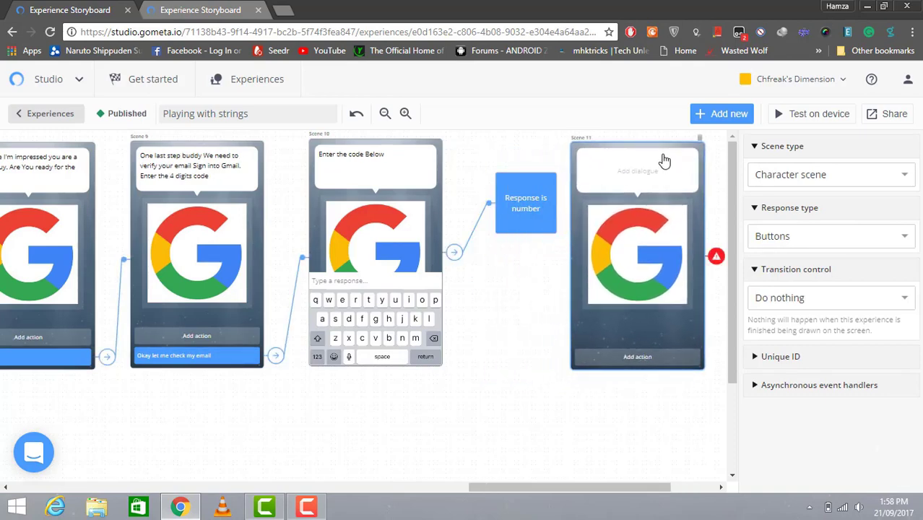
{"action": "left_click", "coordinate": [657, 176]}
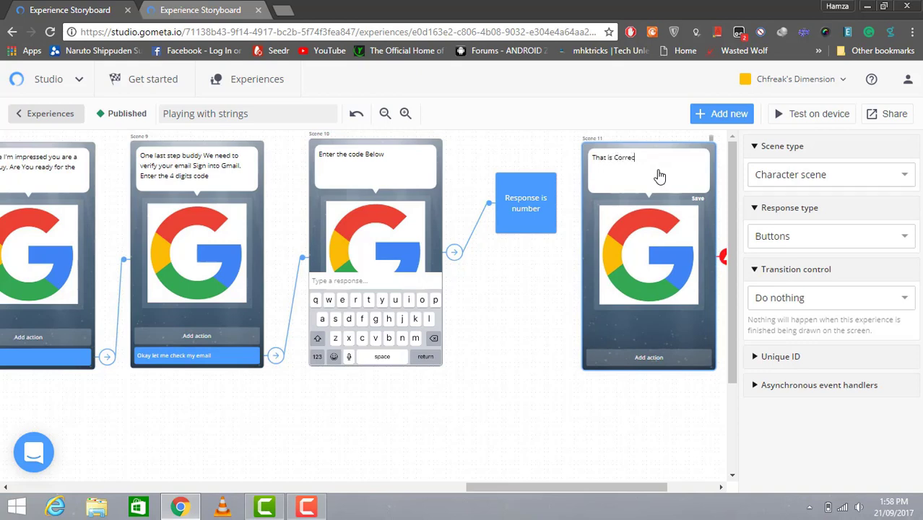
{"action": "type", "text": "That is Correct"}
{"action": "left_click", "coordinate": [541, 210]}
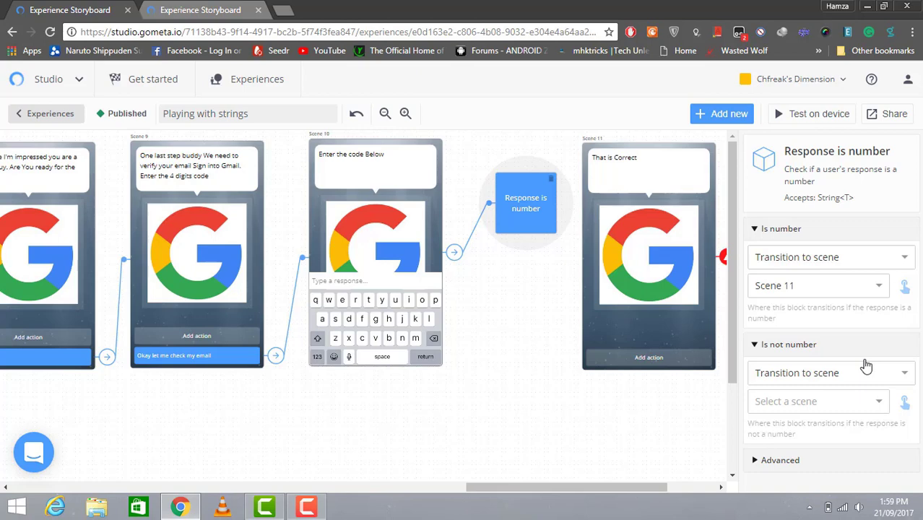
Create a new character scene, Scene 12, for the non-number outcome and place it below the block
{"action": "left_click", "coordinate": [879, 403]}
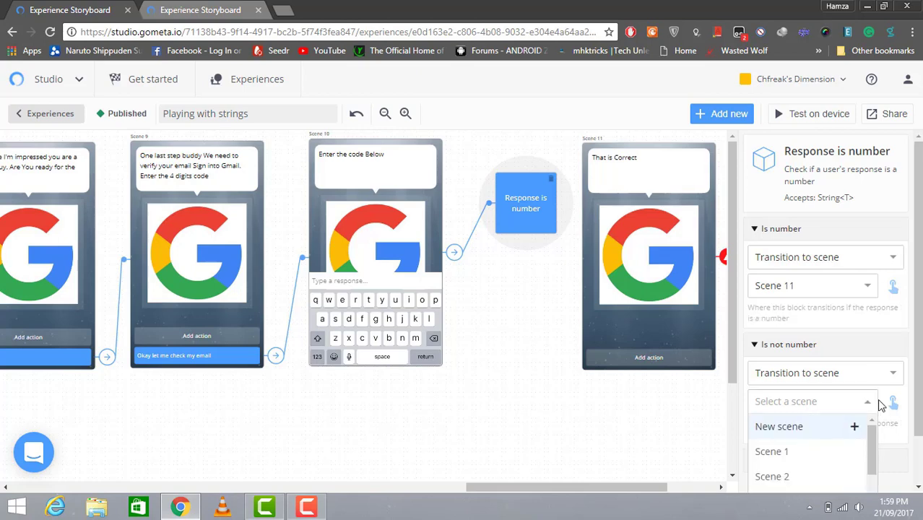
{"action": "scroll", "coordinate": [889, 418], "scroll_direction": "down", "scroll_amount": 1}
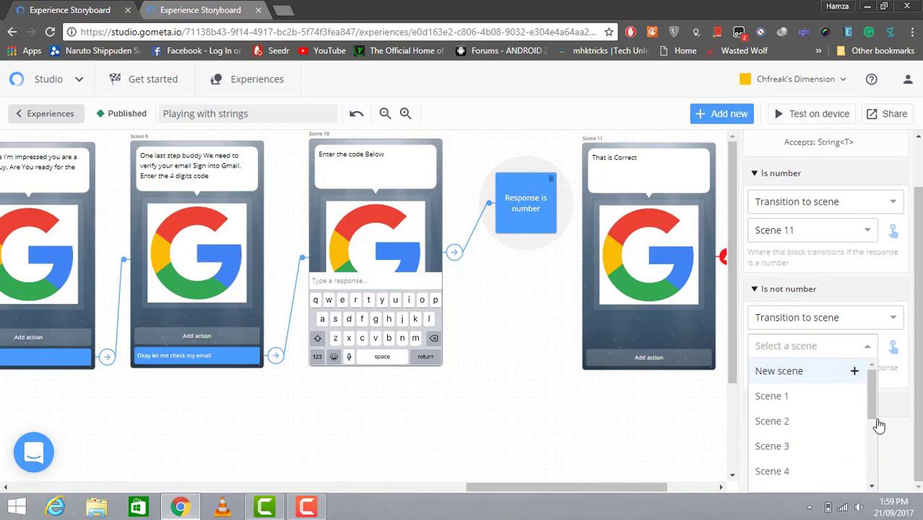
{"action": "left_click", "coordinate": [779, 370]}
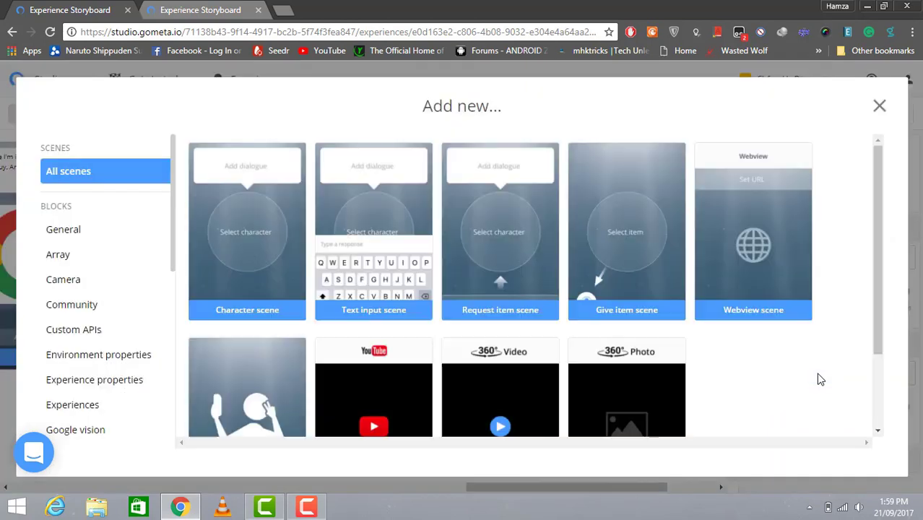
{"action": "left_click", "coordinate": [228, 241]}
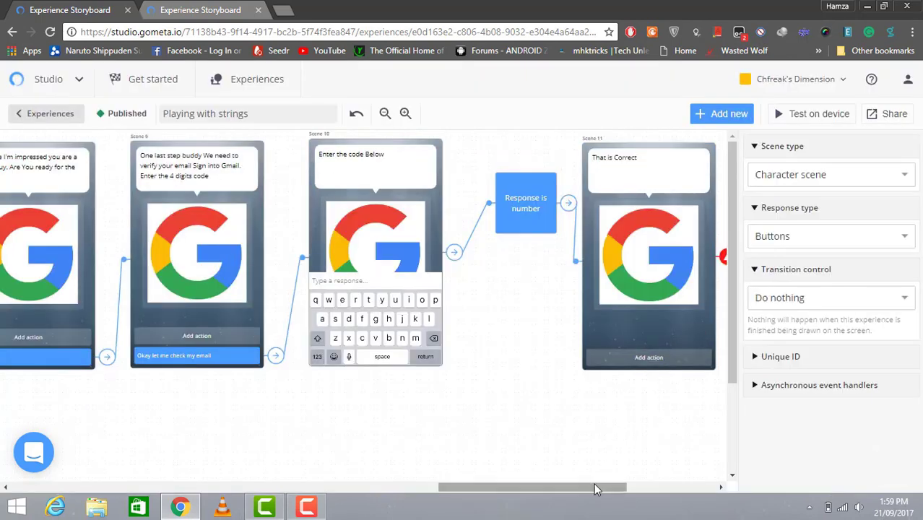
{"action": "left_click_drag", "start_coordinate": [597, 485], "coordinate": [661, 486]}
{"action": "left_click_drag", "start_coordinate": [556, 303], "coordinate": [299, 387]}
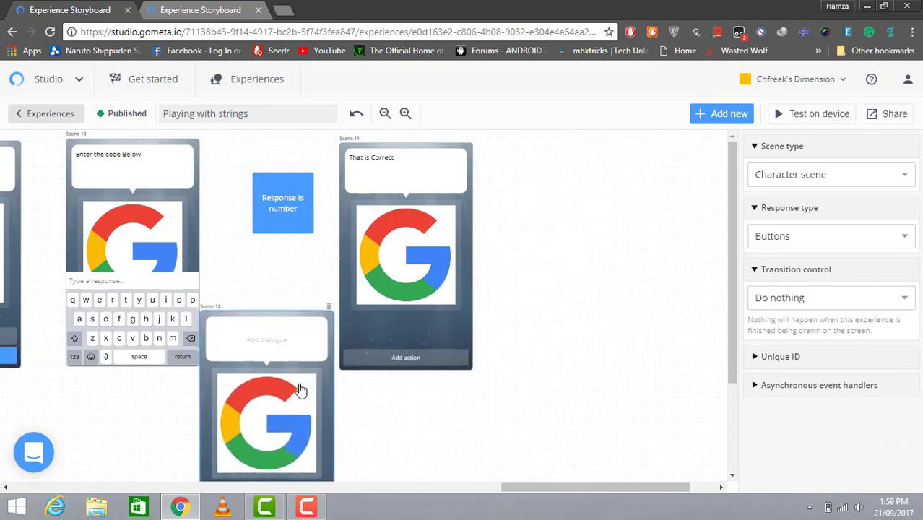
{"action": "left_click", "coordinate": [518, 178]}
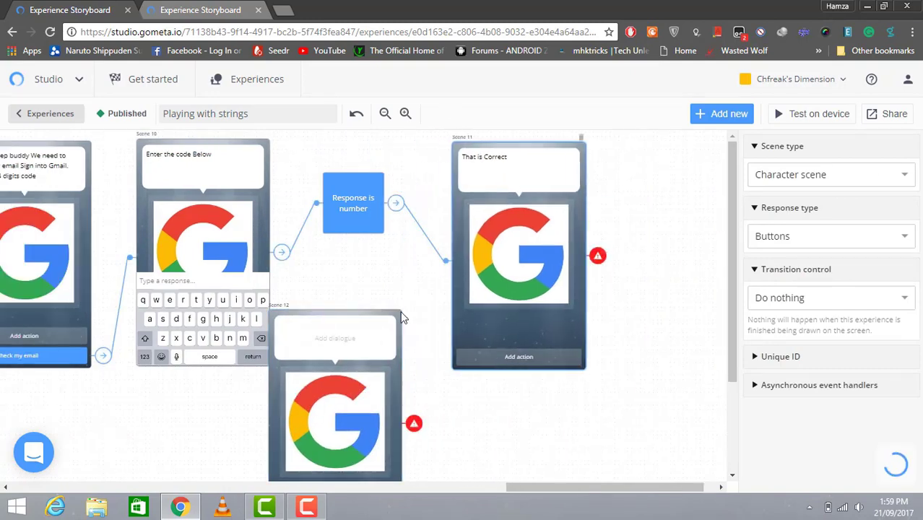
{"action": "left_click_drag", "start_coordinate": [373, 350], "coordinate": [397, 352]}
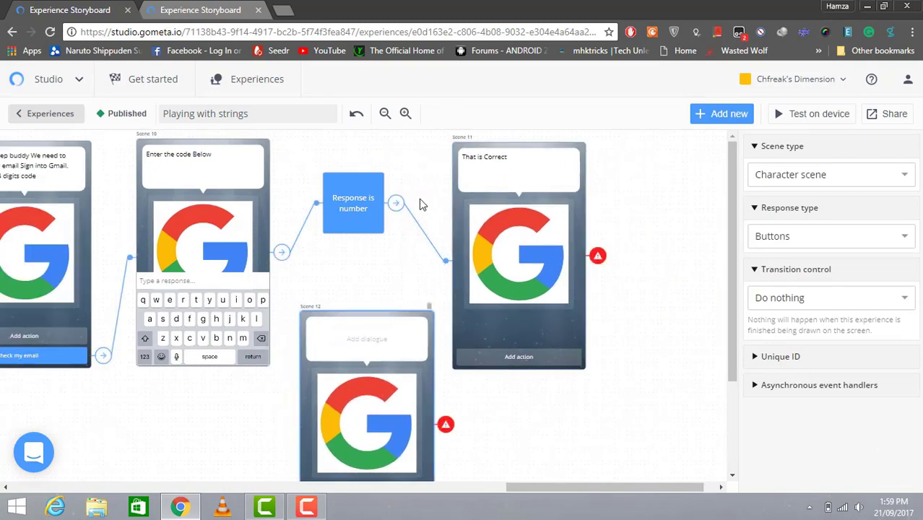
Give Scene 12 the dialogue 'This isnt the right code'
{"action": "left_click", "coordinate": [349, 217]}
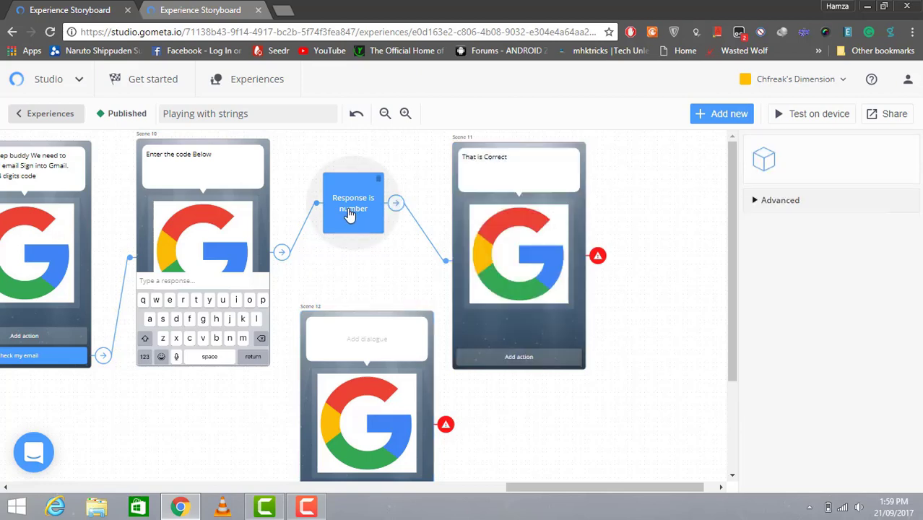
{"action": "left_click", "coordinate": [388, 354]}
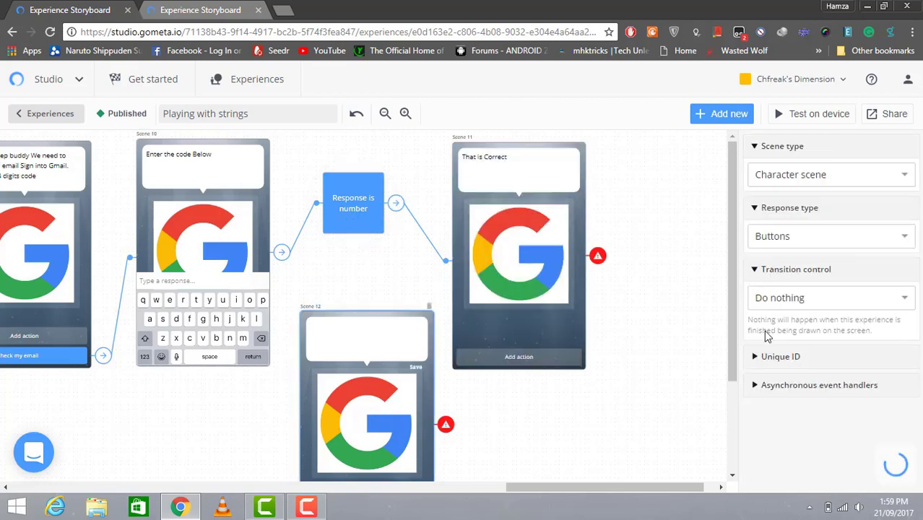
{"action": "scroll", "coordinate": [732, 376], "scroll_direction": "down", "scroll_amount": 1}
{"action": "scroll", "coordinate": [732, 376], "scroll_direction": "down", "scroll_amount": 1}
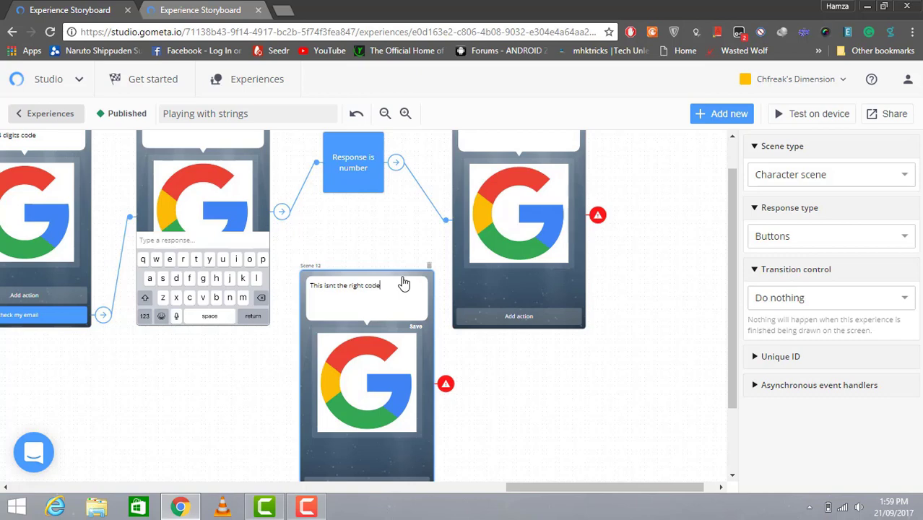
{"action": "left_click_drag", "start_coordinate": [739, 365], "coordinate": [725, 398]}
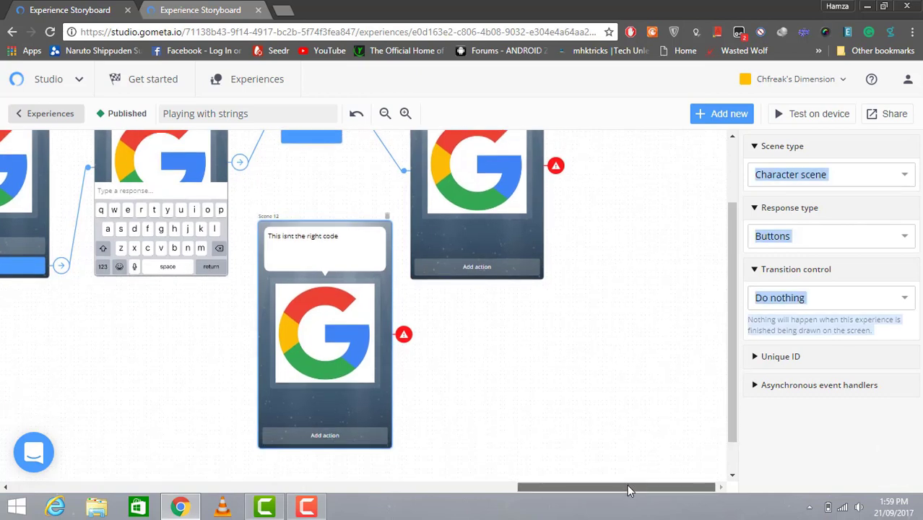
Add a 'Try Again' response button to Scene 12
{"action": "left_click_drag", "start_coordinate": [628, 491], "coordinate": [586, 489]}
{"action": "left_click", "coordinate": [530, 435]}
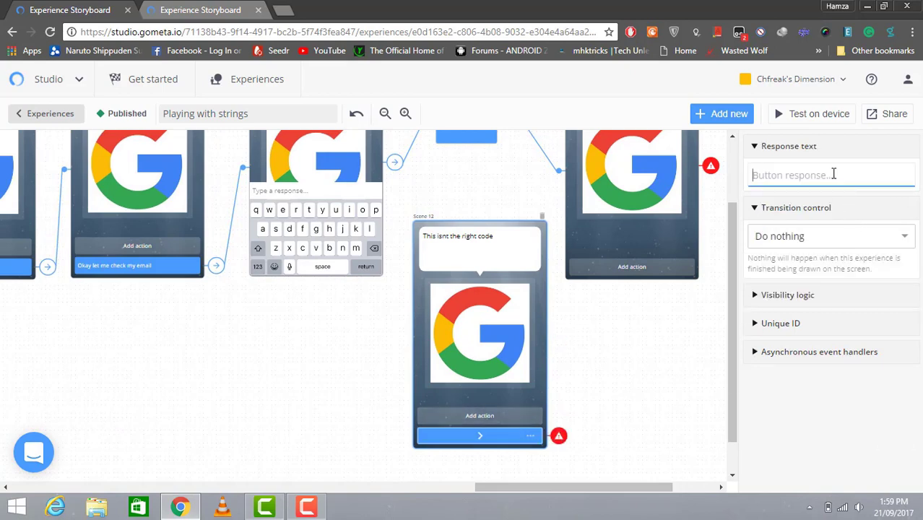
{"action": "type", "text": "Try Again"}
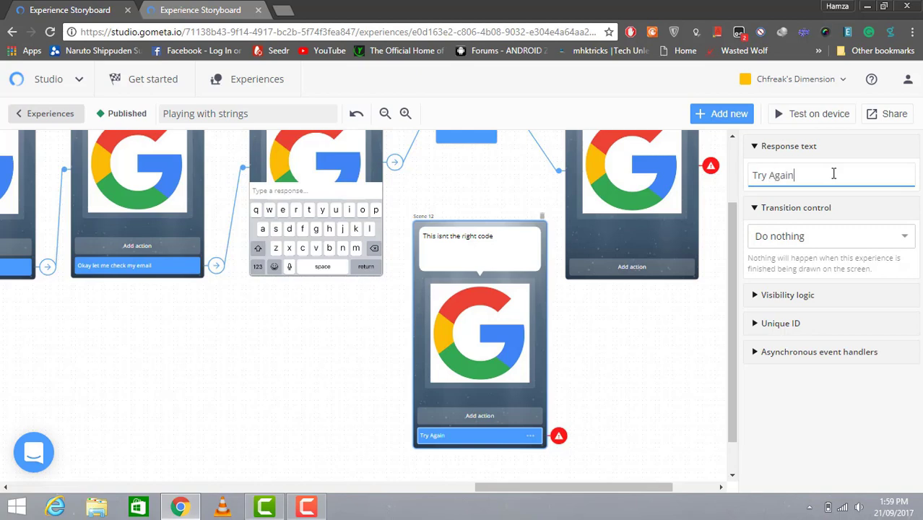
{"action": "left_click_drag", "start_coordinate": [732, 318], "coordinate": [728, 266]}
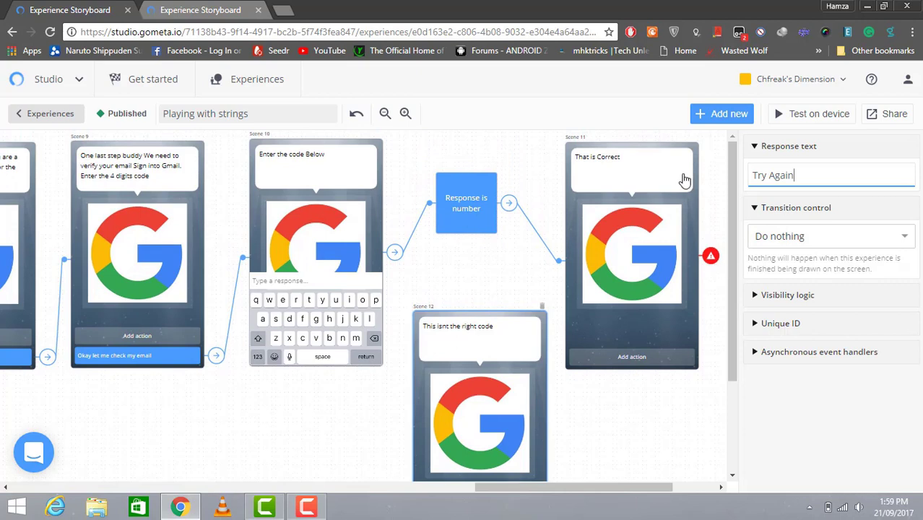
Make the 'Try Again' response transition back to Scene 10
{"action": "left_click", "coordinate": [871, 238]}
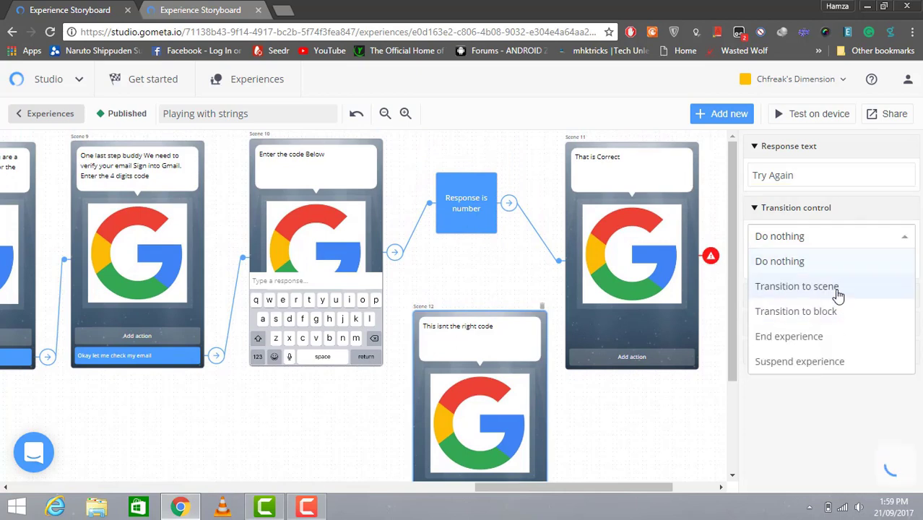
{"action": "left_click", "coordinate": [838, 289]}
{"action": "left_click", "coordinate": [873, 265]}
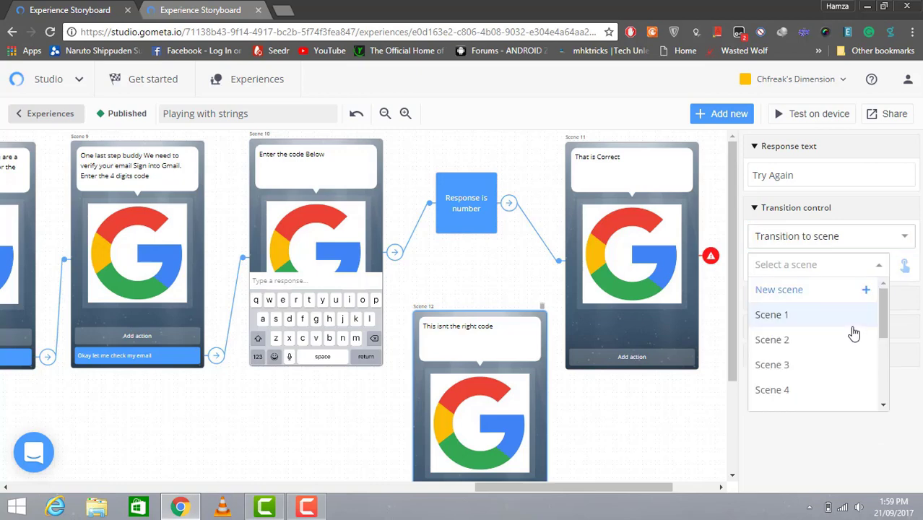
{"action": "scroll", "coordinate": [886, 363], "scroll_direction": "down", "scroll_amount": 3}
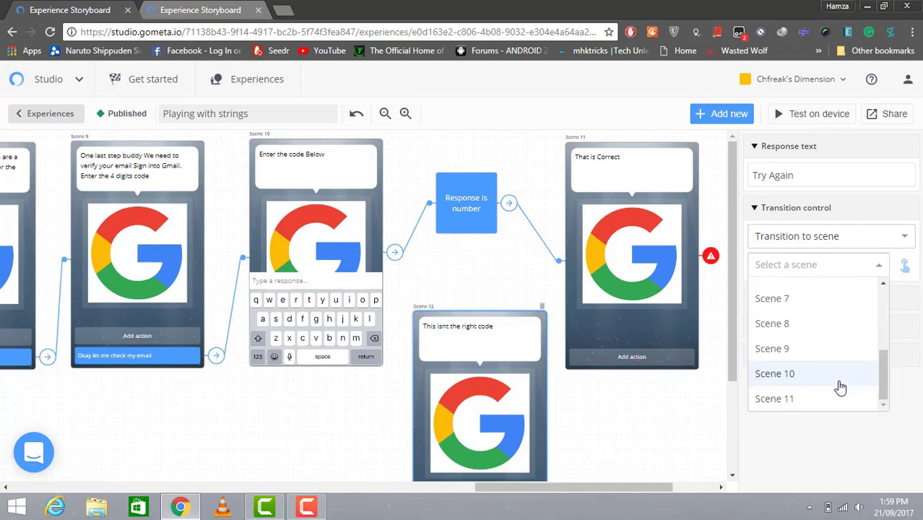
{"action": "left_click", "coordinate": [840, 388]}
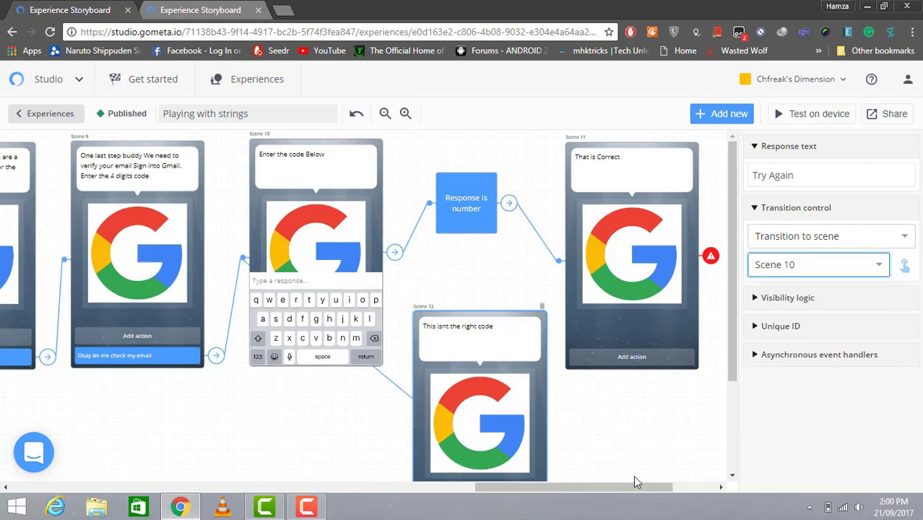
{"action": "left_click_drag", "start_coordinate": [635, 482], "coordinate": [665, 484]}
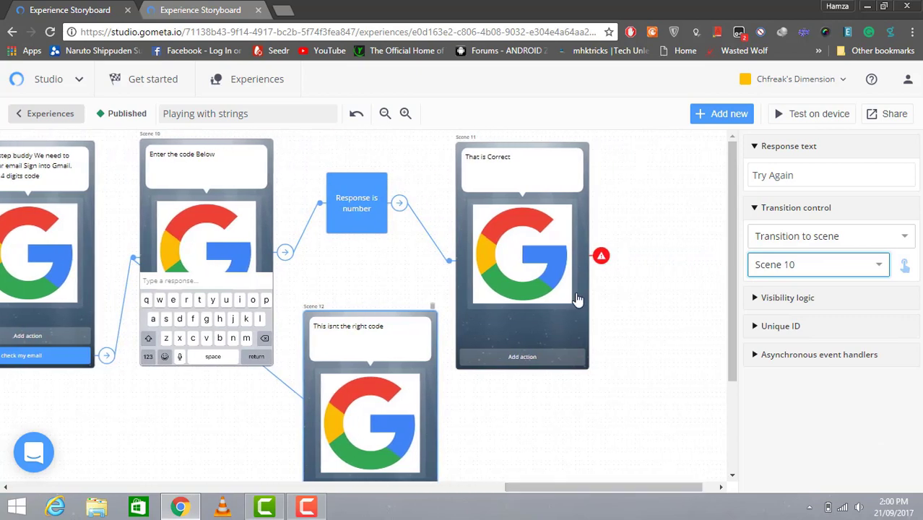
{"action": "left_click", "coordinate": [603, 266]}
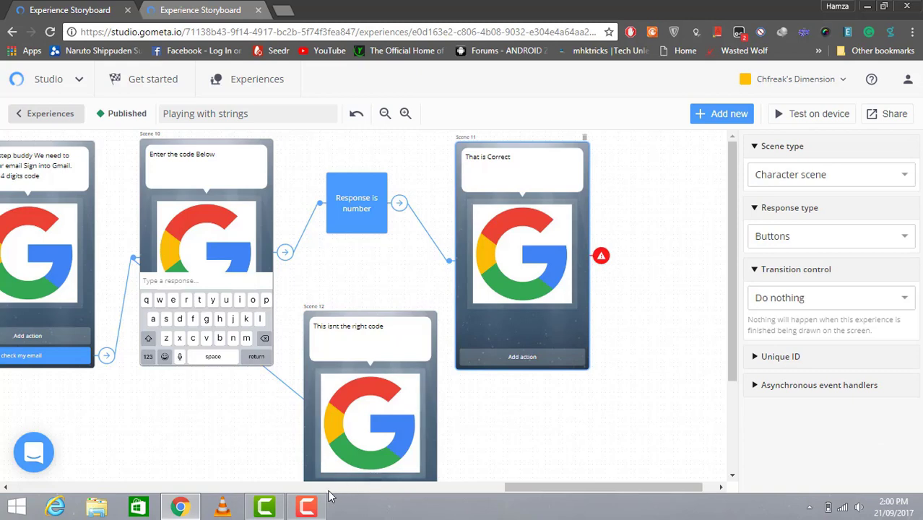
Add a response to Scene 11 and extend its dialogue to tell users to visit the AI site and log in
{"action": "left_click", "coordinate": [306, 507]}
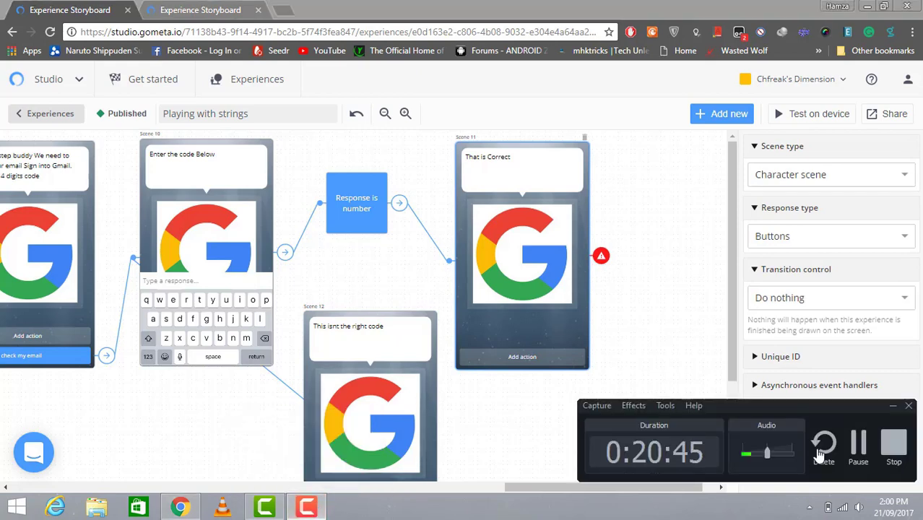
{"action": "left_click", "coordinate": [858, 446]}
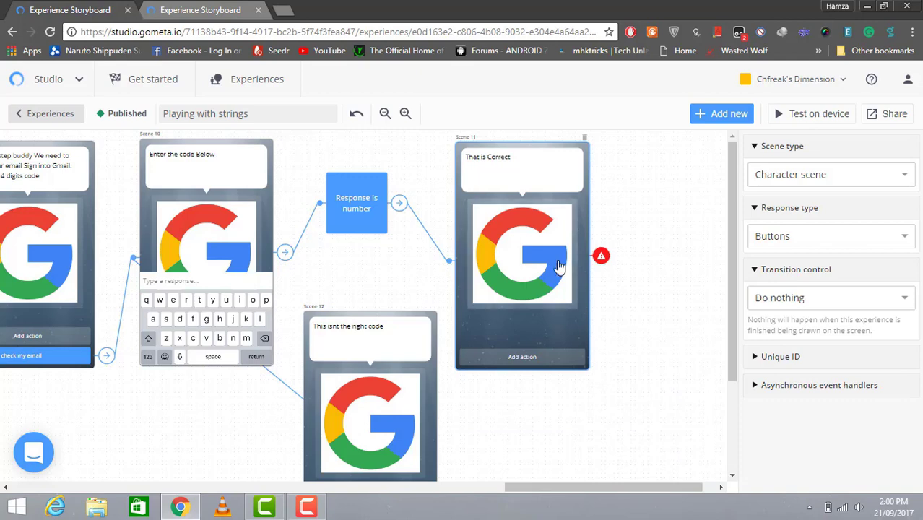
{"action": "left_click", "coordinate": [537, 354]}
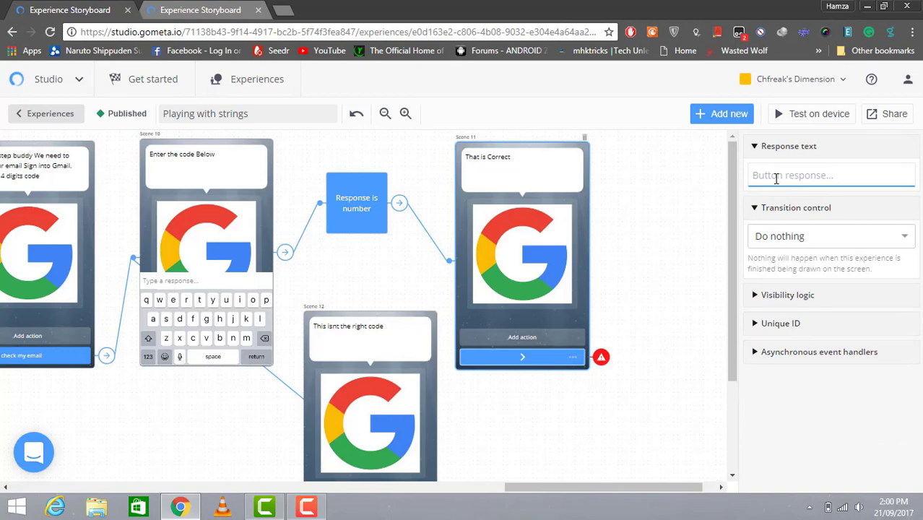
{"action": "type", "text": "Great"}
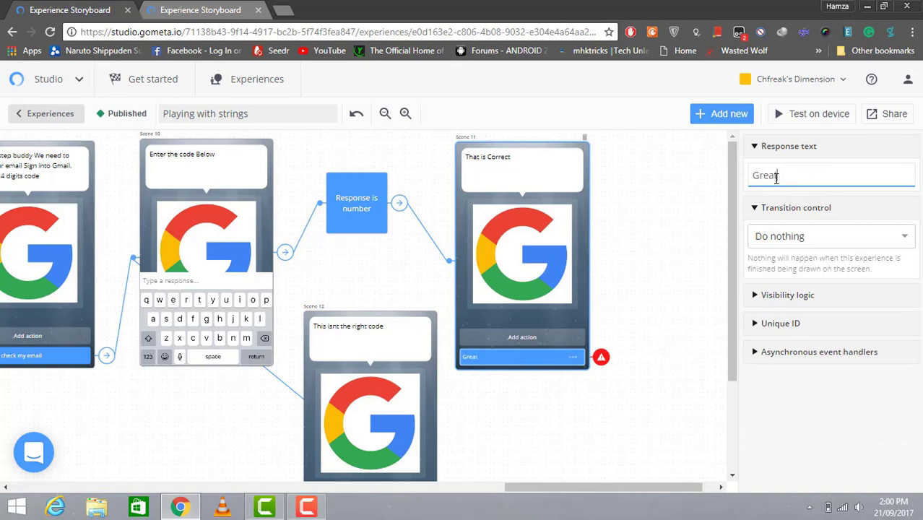
{"action": "left_click", "coordinate": [556, 170]}
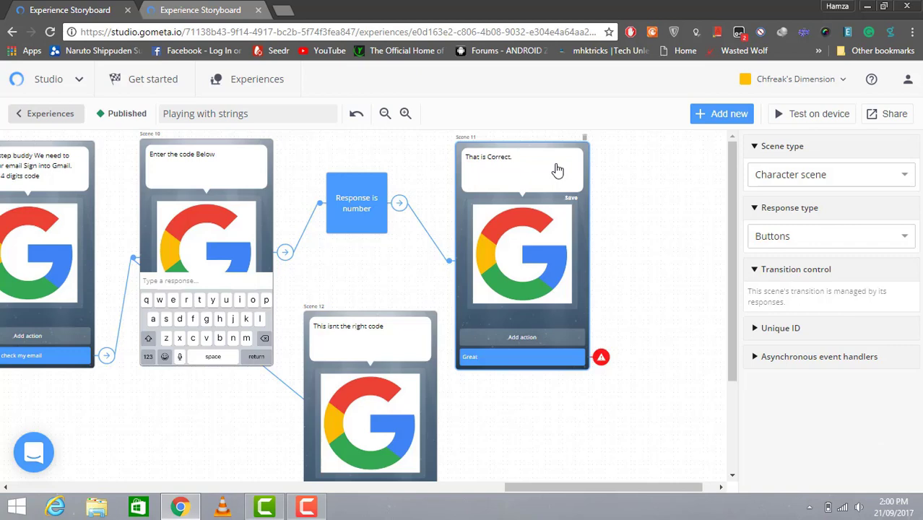
{"action": "type", "text": "w t"}
{"action": "type", "text": "isit the "}
{"action": "type", "text": "AI site and login"}
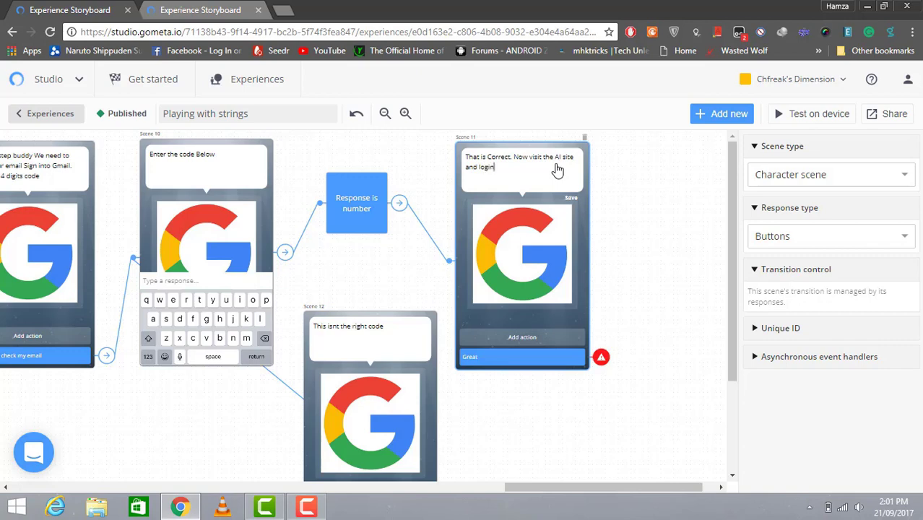
{"action": "type", "text": " using your credentials"}
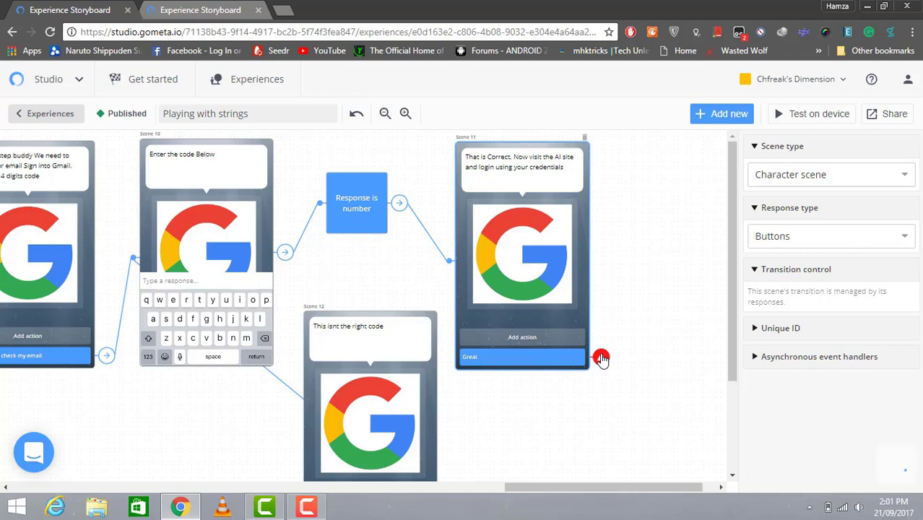
Change the Scene 11 response text from 'Great' to 'Visit The Ai site'
{"action": "left_click", "coordinate": [602, 359]}
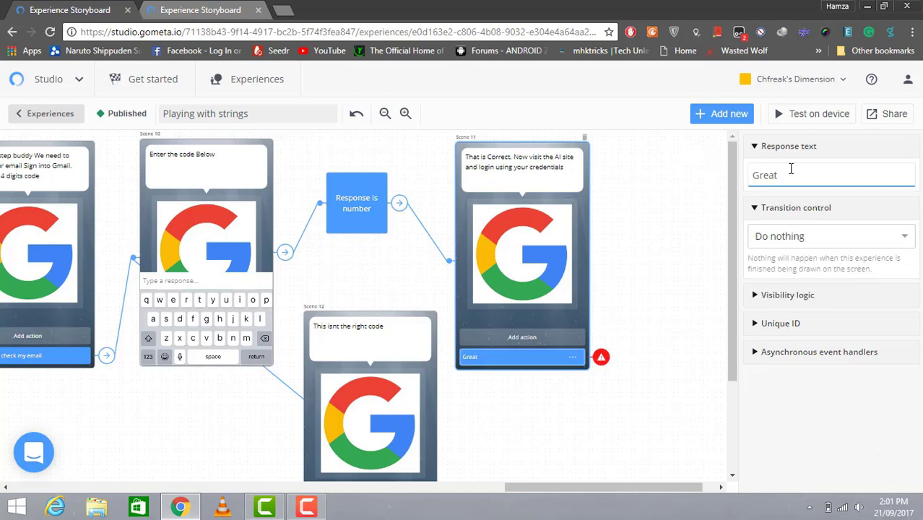
{"action": "left_click", "coordinate": [791, 169]}
{"action": "key", "text": "ctrl+a"}
{"action": "key", "text": "BackSpace"}
{"action": "type", "text": "oKAY"}
{"action": "key", "text": "BackSpace"}
{"action": "key", "text": "BackSpace"}
{"action": "key", "text": "BackSpace"}
{"action": "key", "text": "BackSpace"}
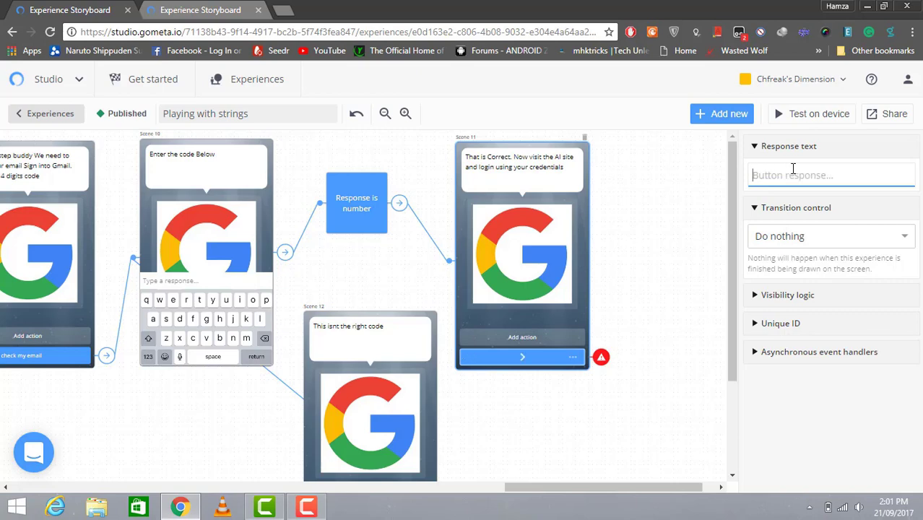
{"action": "type", "text": "Visit"}
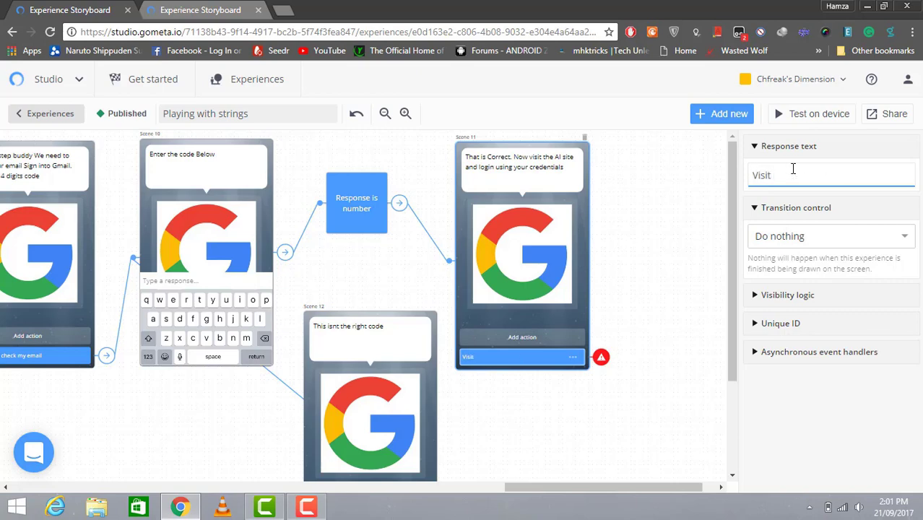
{"action": "type", "text": " The Ai site"}
Add a Webview scene, Scene 13, nudge its card higher, and ready its Website URL field
{"action": "left_click", "coordinate": [710, 113]}
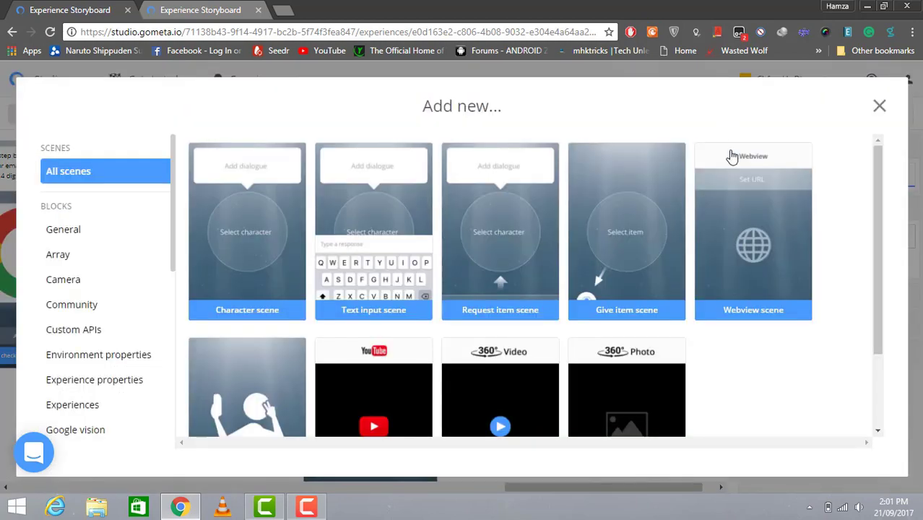
{"action": "left_click", "coordinate": [741, 174]}
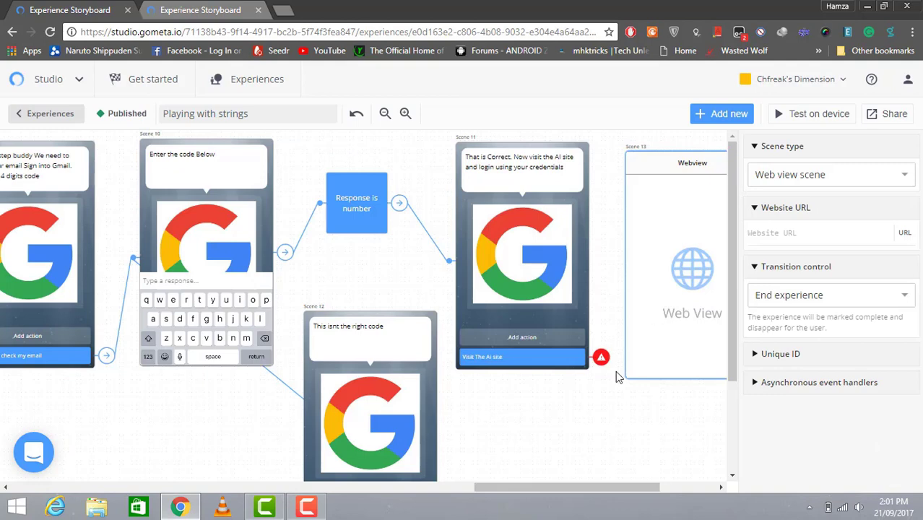
{"action": "left_click_drag", "start_coordinate": [582, 486], "coordinate": [632, 486]}
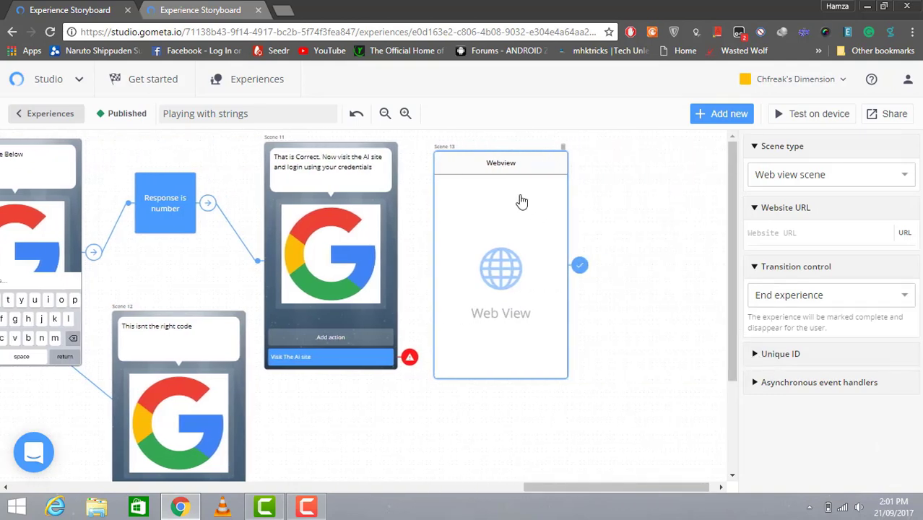
{"action": "mouse_move", "coordinate": [522, 200]}
{"action": "left_mouse_down"}
{"action": "mouse_move", "coordinate": [531, 183]}
{"action": "mouse_move", "coordinate": [532, 199]}
{"action": "left_mouse_up"}
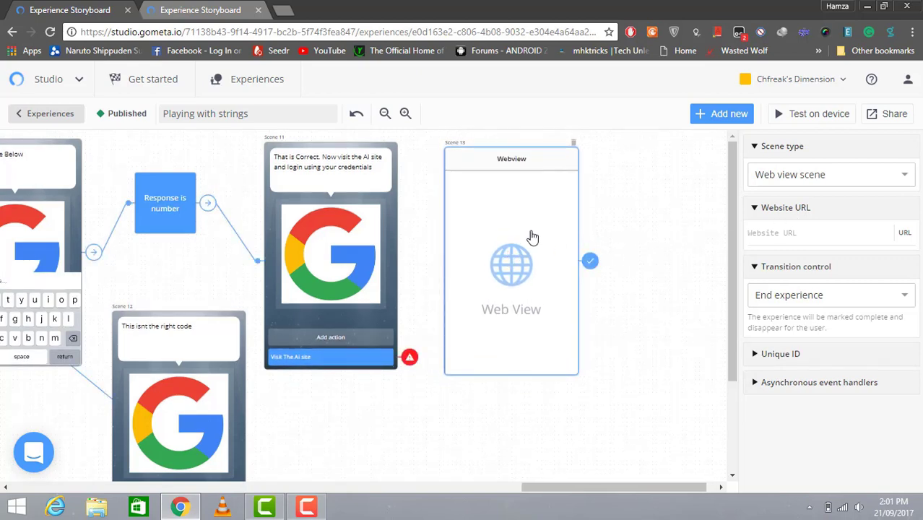
{"action": "left_click", "coordinate": [788, 229]}
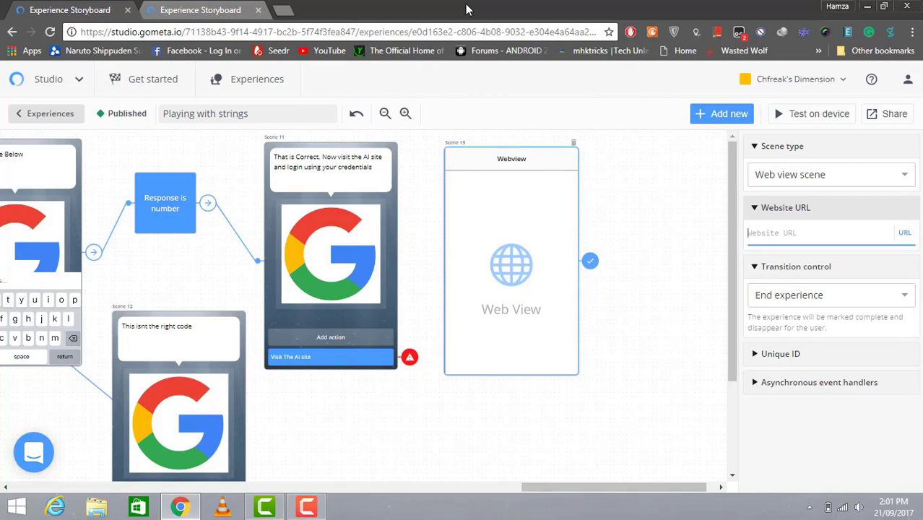
{"action": "left_click", "coordinate": [283, 11]}
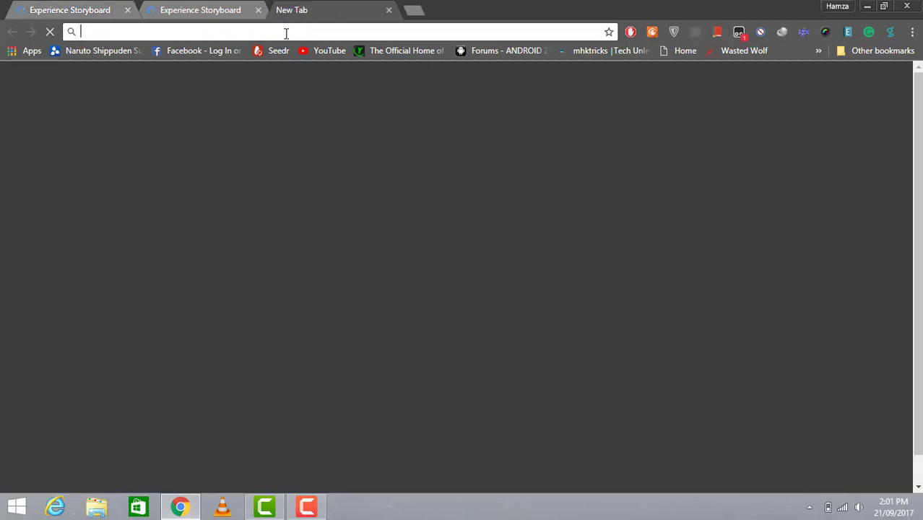
{"action": "type", "text": "google ai"}
{"action": "key", "text": "Return"}
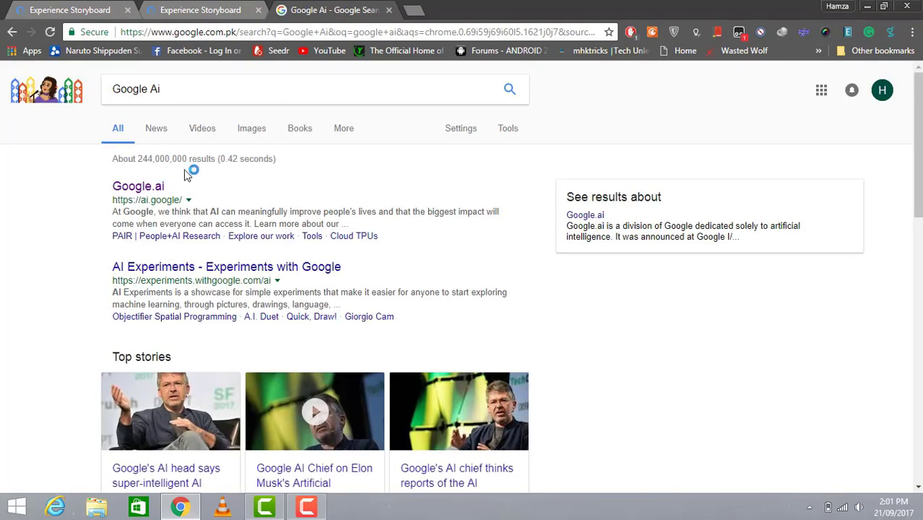
{"action": "triple_click", "coordinate": [140, 203]}
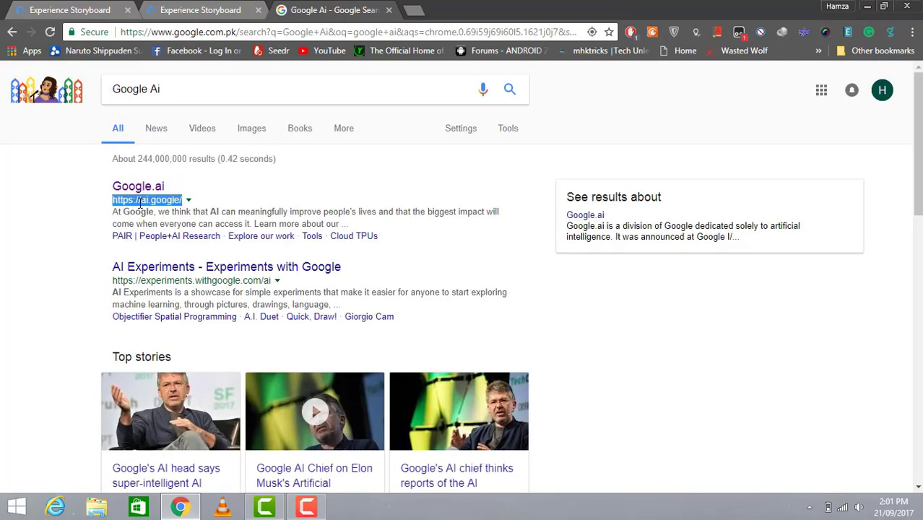
{"action": "right_click", "coordinate": [140, 203]}
{"action": "left_click", "coordinate": [153, 211]}
{"action": "left_click", "coordinate": [116, 5]}
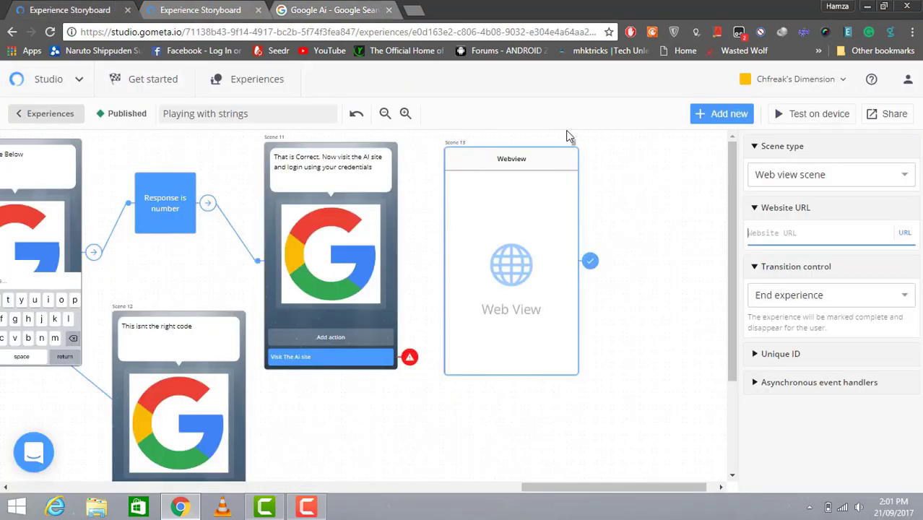
{"action": "left_click", "coordinate": [842, 225]}
{"action": "right_click", "coordinate": [841, 226]}
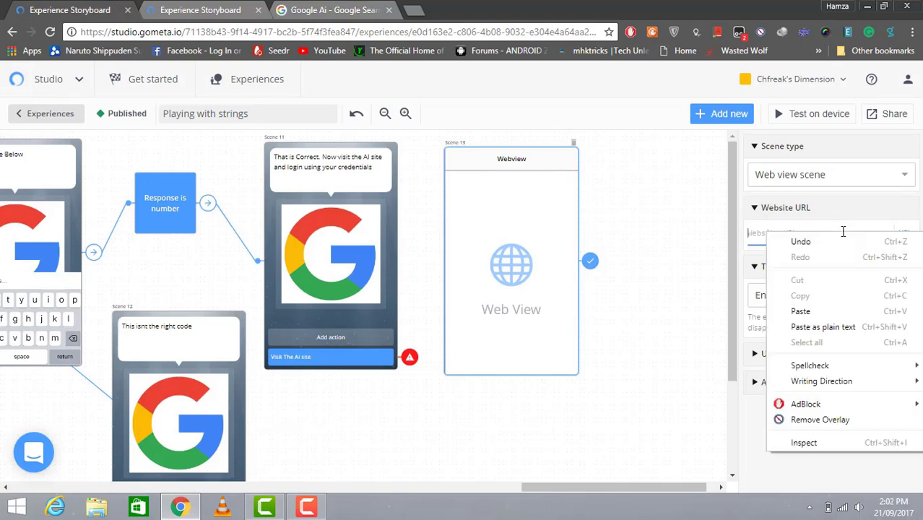
{"action": "left_click", "coordinate": [836, 307]}
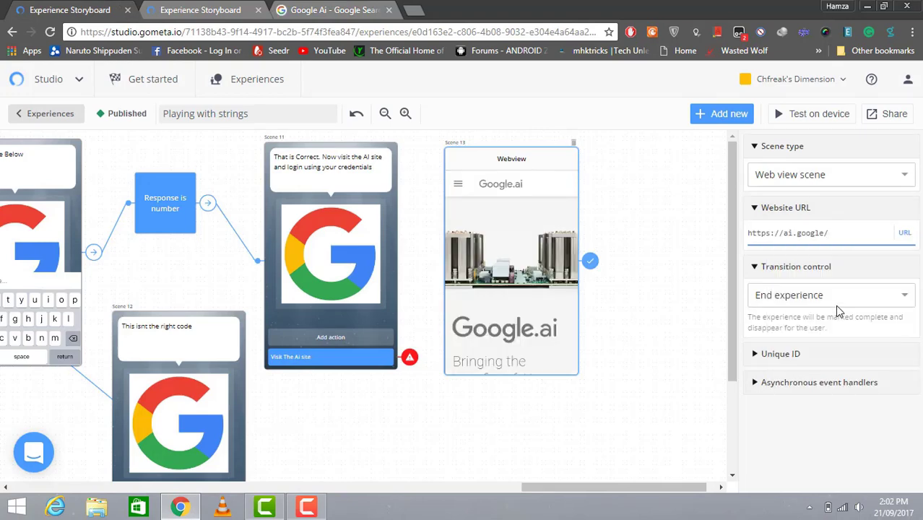
Set the webview's Transition control to 'Transition to scene' and add a new character scene, Scene 14
{"action": "left_click", "coordinate": [882, 297]}
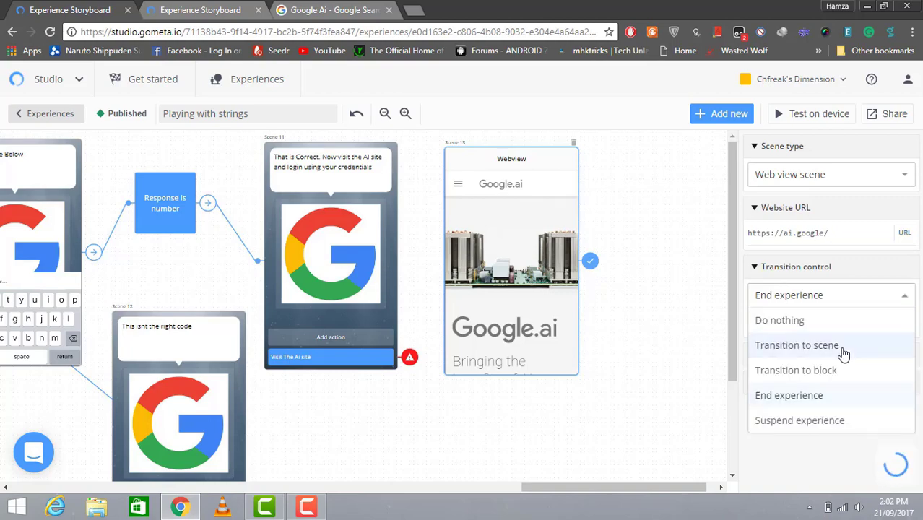
{"action": "left_click", "coordinate": [842, 347]}
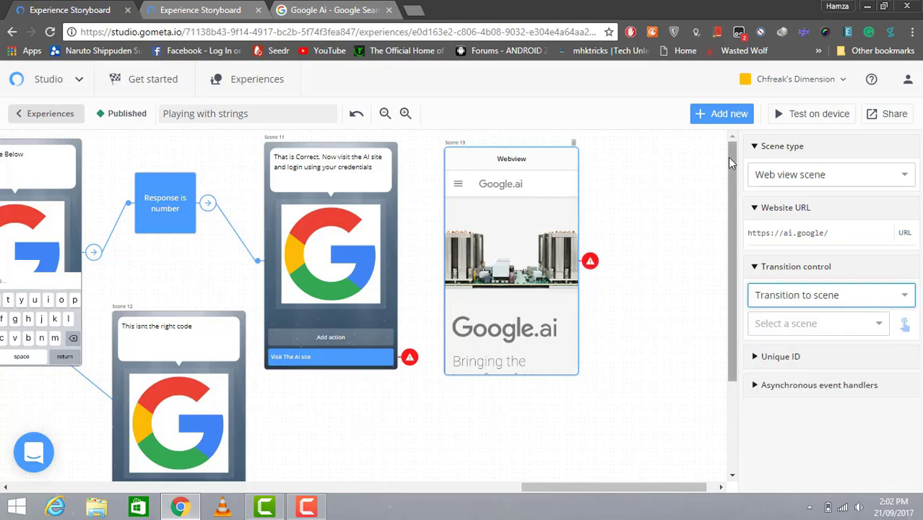
{"action": "left_click", "coordinate": [720, 113]}
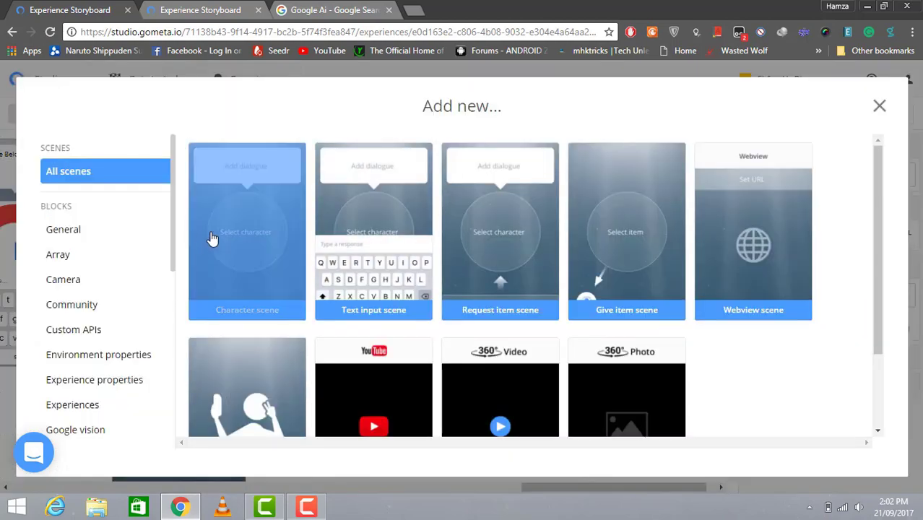
{"action": "left_click", "coordinate": [211, 239]}
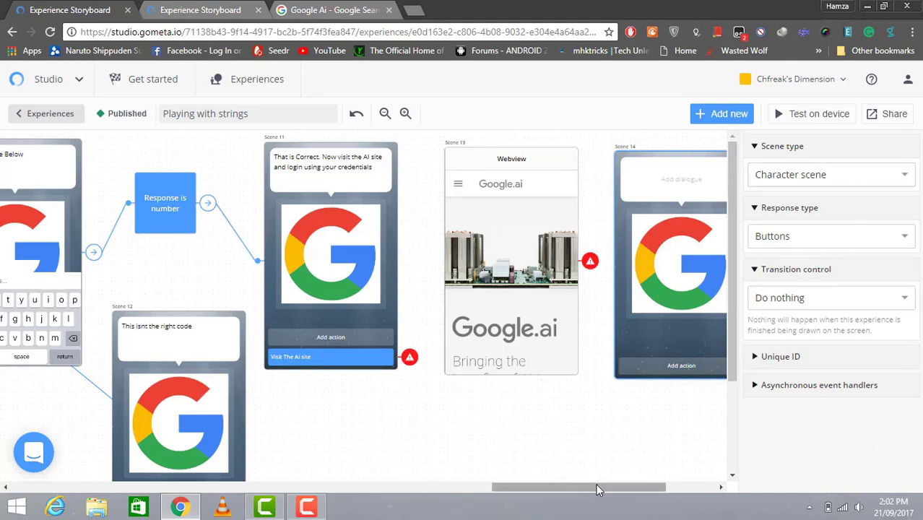
{"action": "left_click_drag", "start_coordinate": [596, 484], "coordinate": [620, 484]}
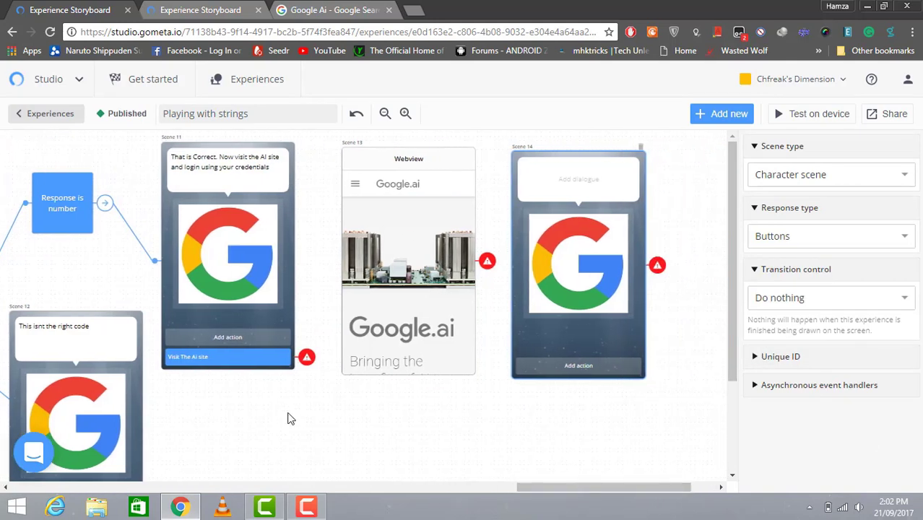
{"action": "left_click", "coordinate": [307, 357]}
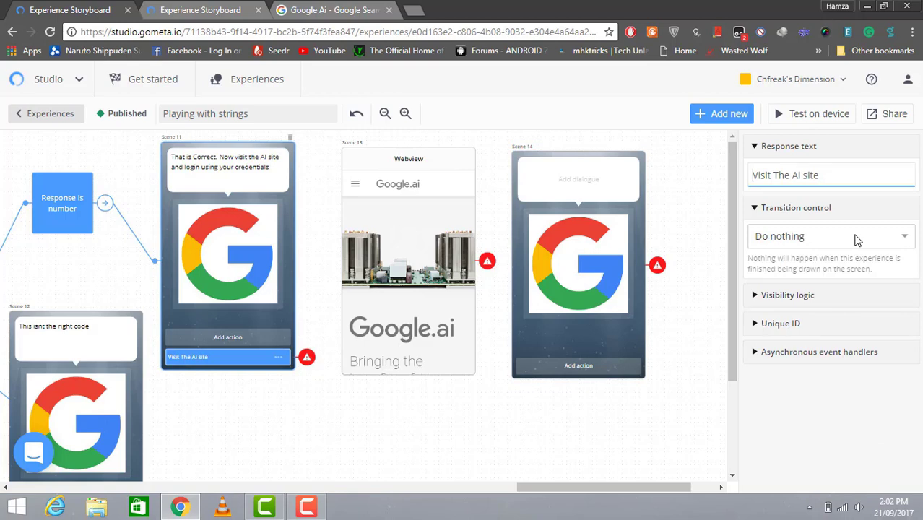
Make the 'Visit The Ai site' response transition to Scene 13
{"action": "left_click", "coordinate": [875, 240]}
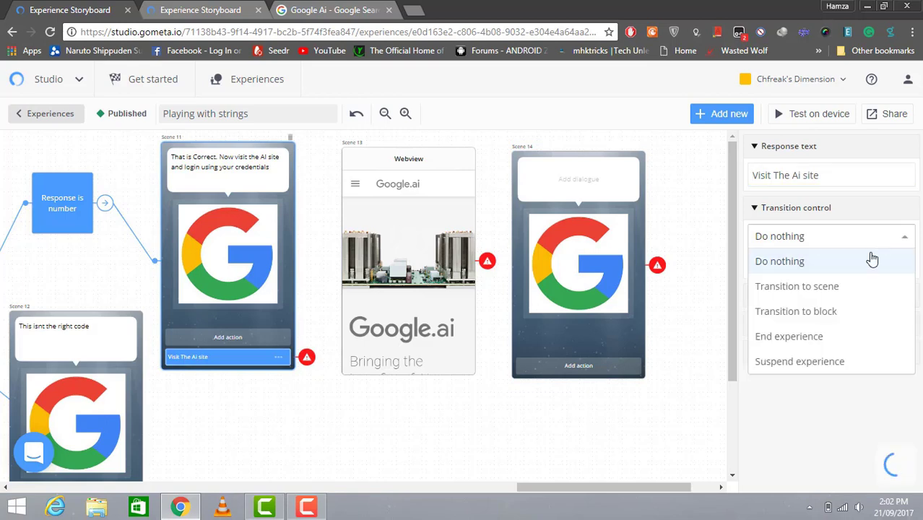
{"action": "left_click", "coordinate": [859, 287]}
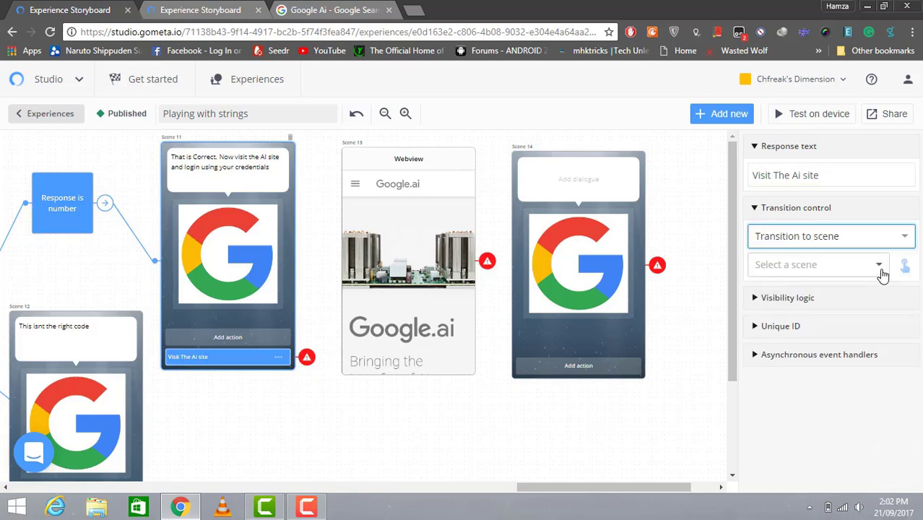
{"action": "left_click", "coordinate": [880, 267]}
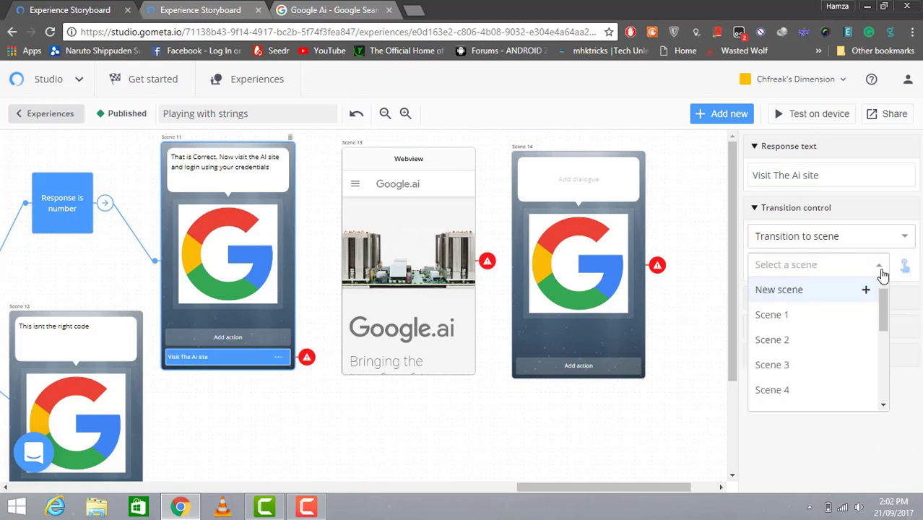
{"action": "left_click_drag", "start_coordinate": [885, 304], "coordinate": [874, 382]}
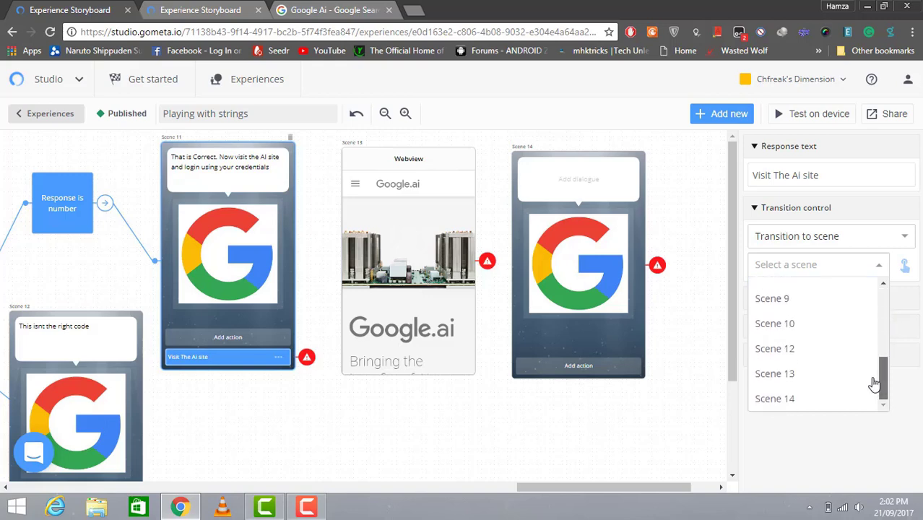
{"action": "left_click", "coordinate": [810, 381]}
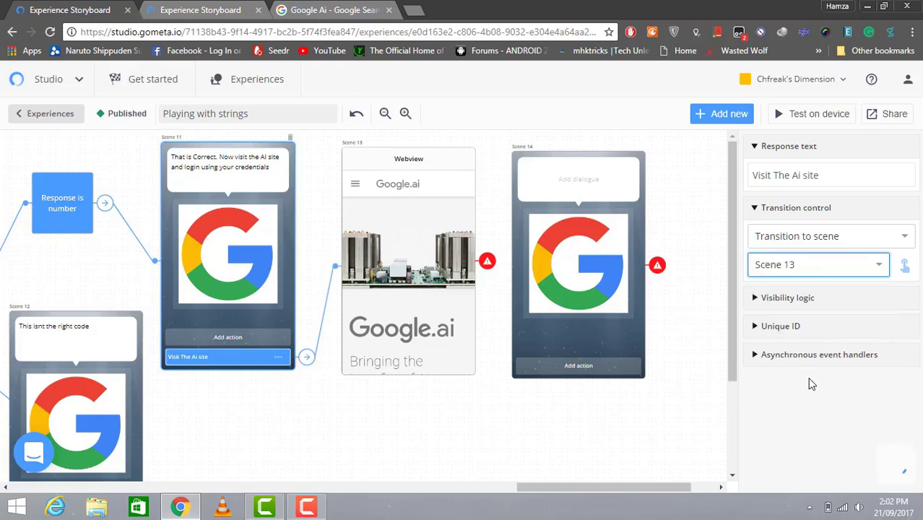
Set the Scene 13 webview's target scene to Scene 14
{"action": "left_click", "coordinate": [488, 260]}
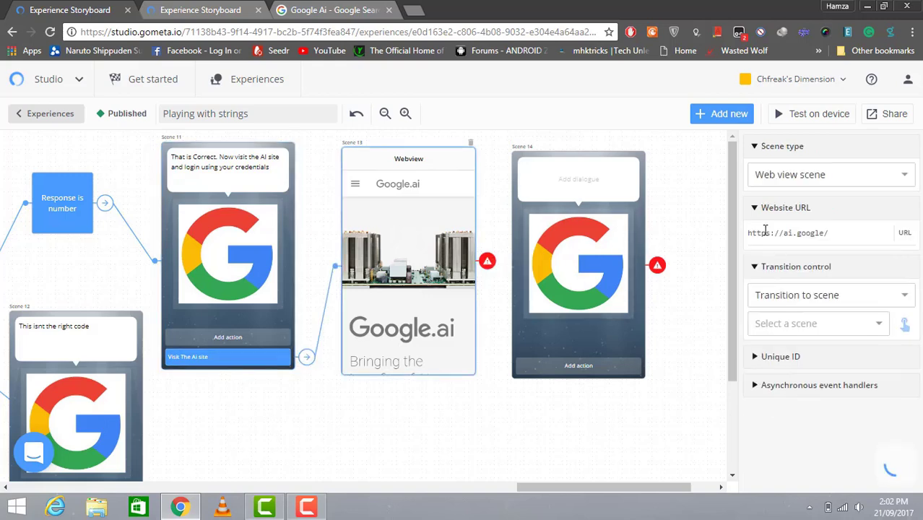
{"action": "left_click", "coordinate": [878, 326]}
{"action": "left_click_drag", "start_coordinate": [885, 364], "coordinate": [881, 453]}
{"action": "left_click", "coordinate": [835, 459]}
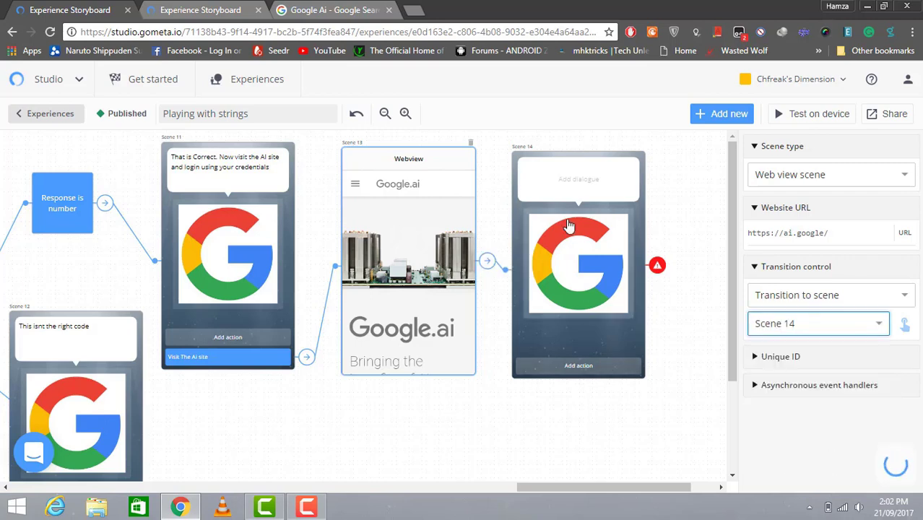
Give Scene 14 the G AI character and the line 'Great. Welcome to AI whenever we will need you we email you'
{"action": "left_click", "coordinate": [548, 177]}
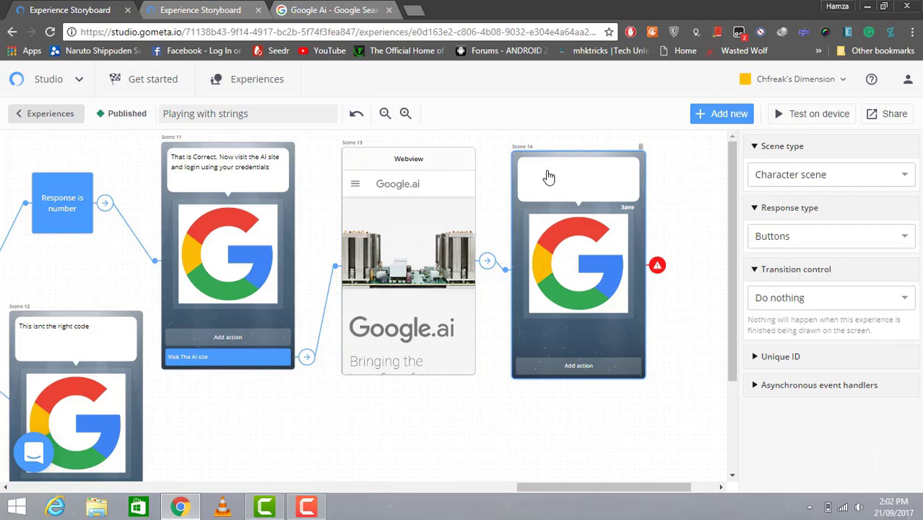
{"action": "type", "text": "Great"}
{"action": "left_click", "coordinate": [563, 241]}
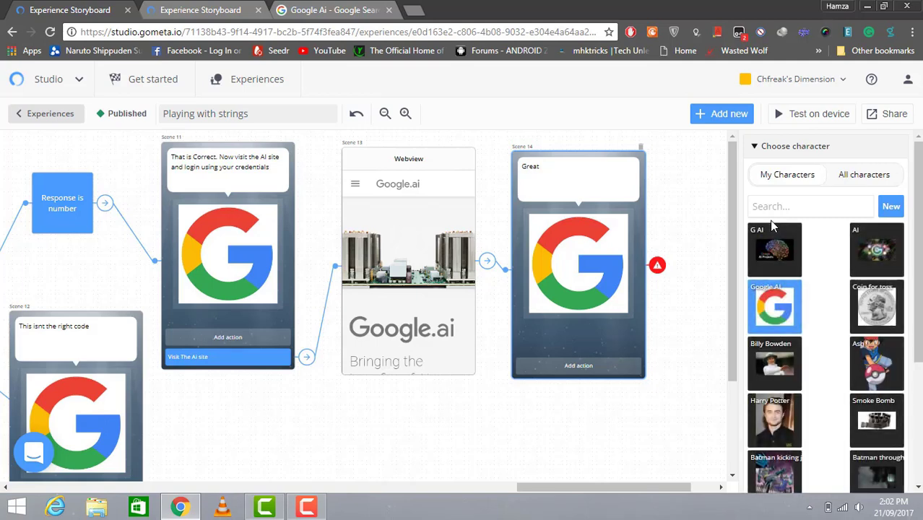
{"action": "left_click", "coordinate": [768, 242]}
{"action": "left_click", "coordinate": [565, 174]}
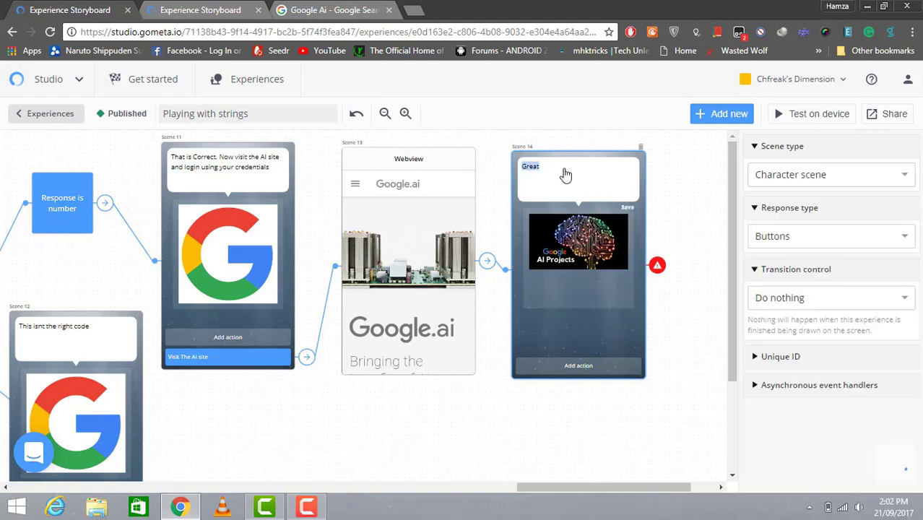
{"action": "left_click", "coordinate": [564, 168]}
{"action": "type", "text": ". Welcome"}
{"action": "type", "text": "hen"}
{"action": "type", "text": "eneve"}
{"action": "type", "text": "r we will ne"}
{"action": "type", "text": "ed you we email you"}
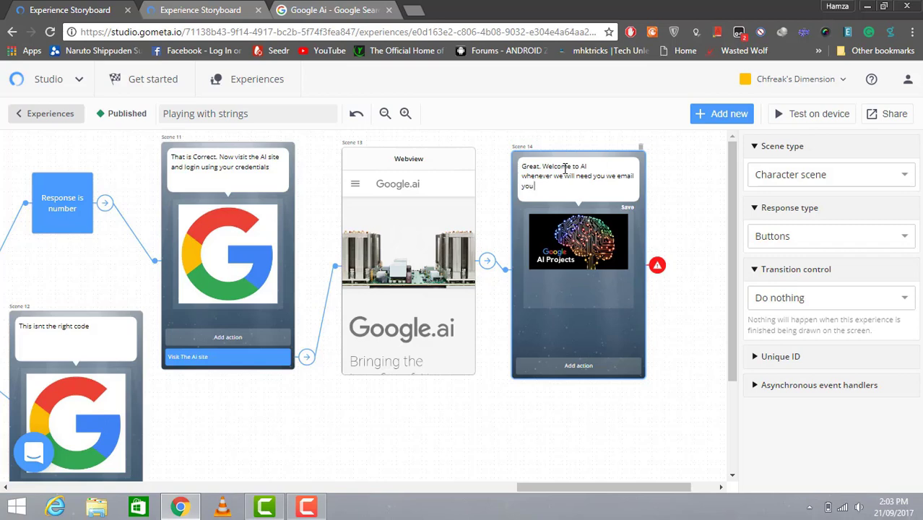
Add a 'Thankyou, I'll be waiting' response to Scene 14 set to End experience
{"action": "left_click", "coordinate": [559, 369]}
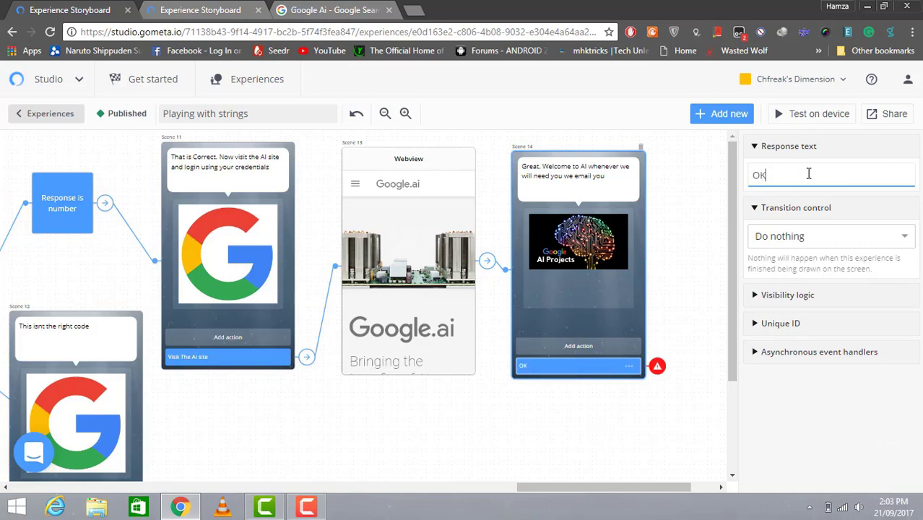
{"action": "key", "text": "BackSpace"}
{"action": "key", "text": "BackSpace"}
{"action": "type", "text": "Thankyou, I'll be waiting"}
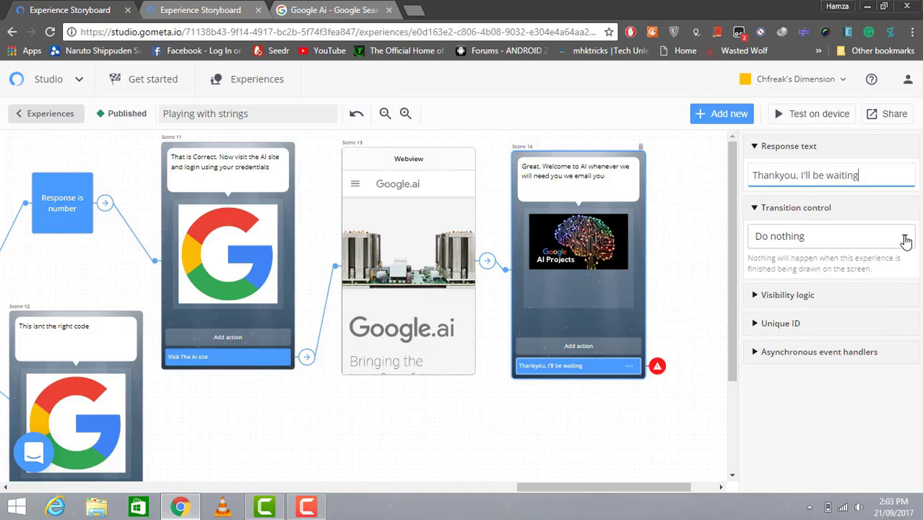
{"action": "left_click", "coordinate": [906, 242]}
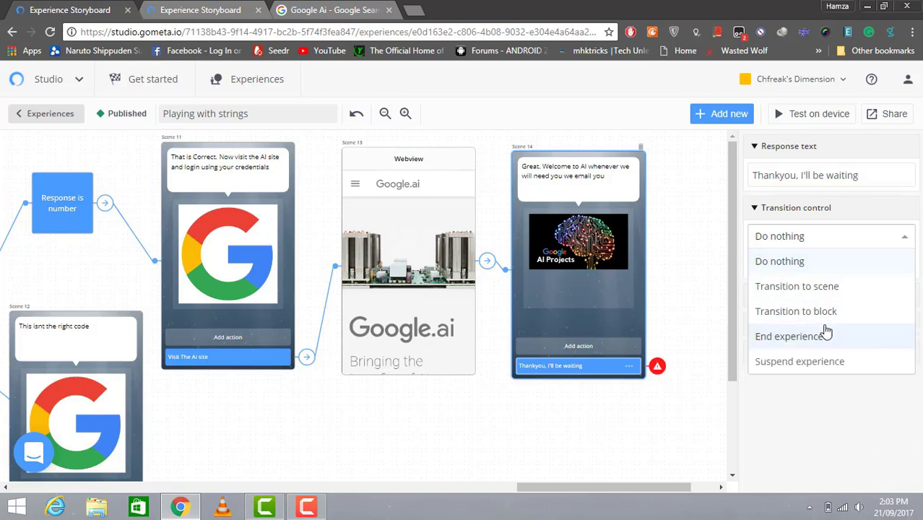
{"action": "left_click", "coordinate": [826, 336]}
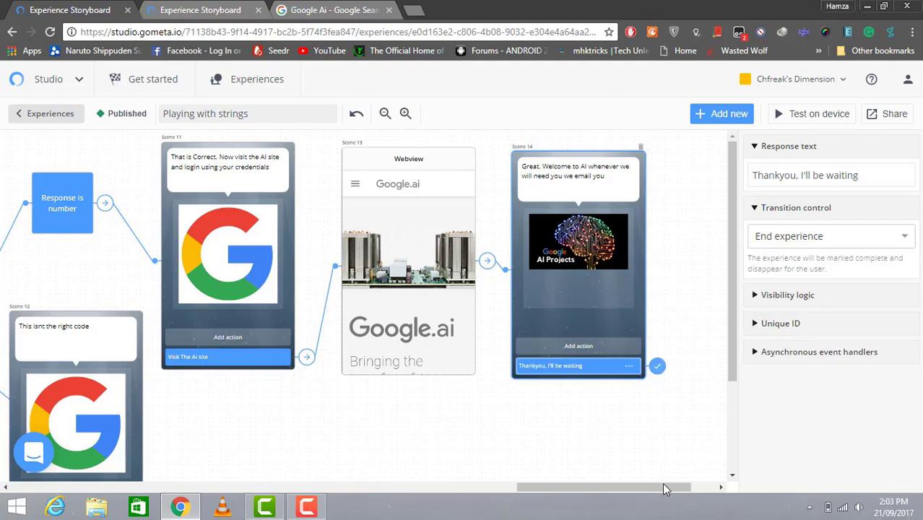
{"action": "left_click_drag", "start_coordinate": [663, 485], "coordinate": [252, 482]}
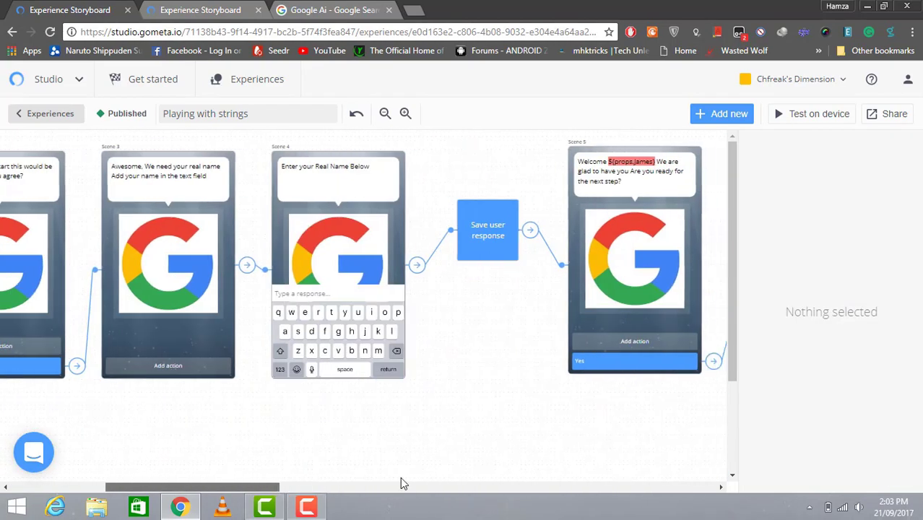
Select the final Scene 14 and run the experience on the phone with Test on device
{"action": "left_click_drag", "start_coordinate": [404, 482], "coordinate": [715, 470]}
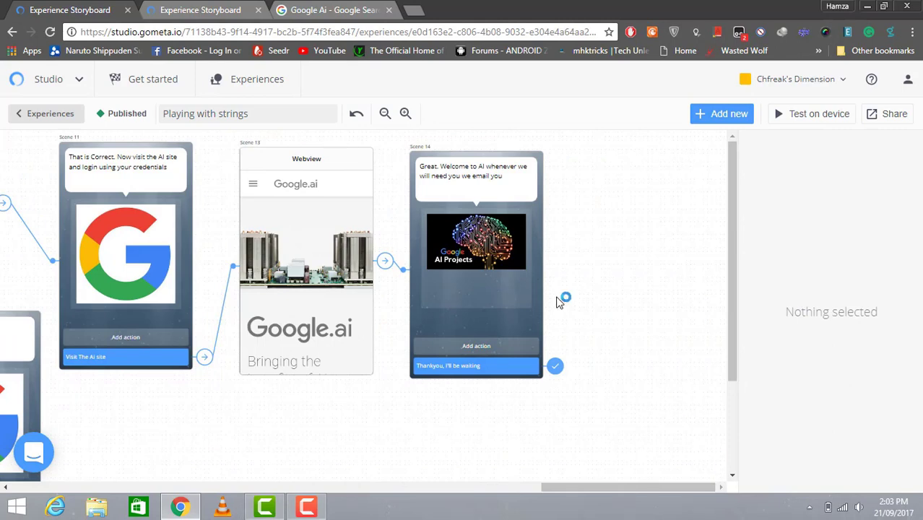
{"action": "left_click", "coordinate": [499, 282]}
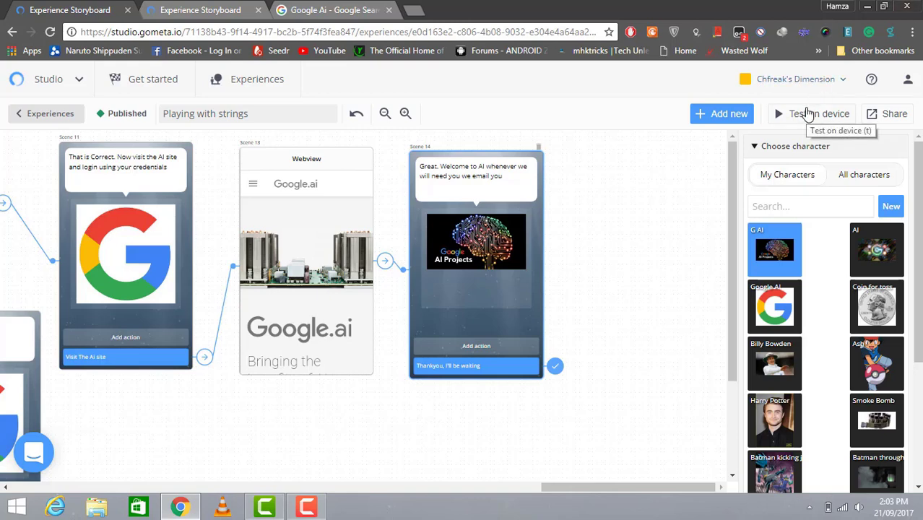
{"action": "left_click", "coordinate": [807, 113]}
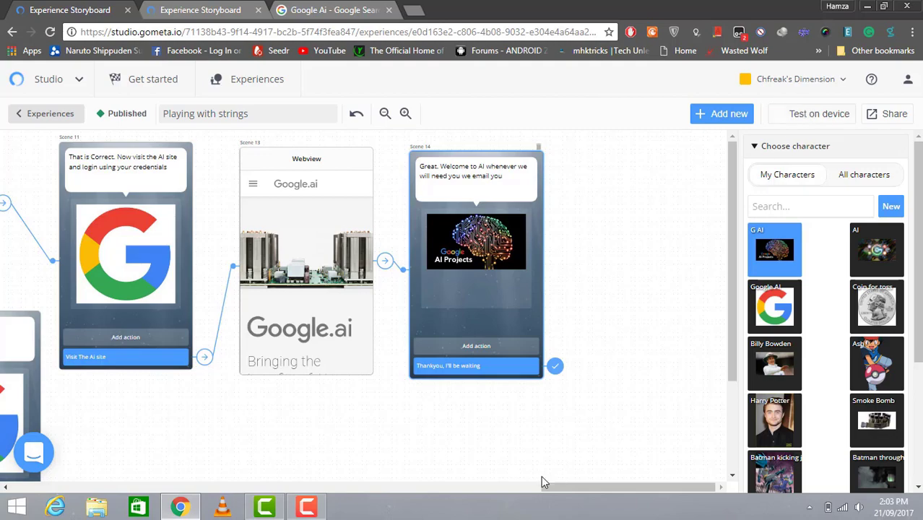
{"action": "left_click", "coordinate": [306, 507]}
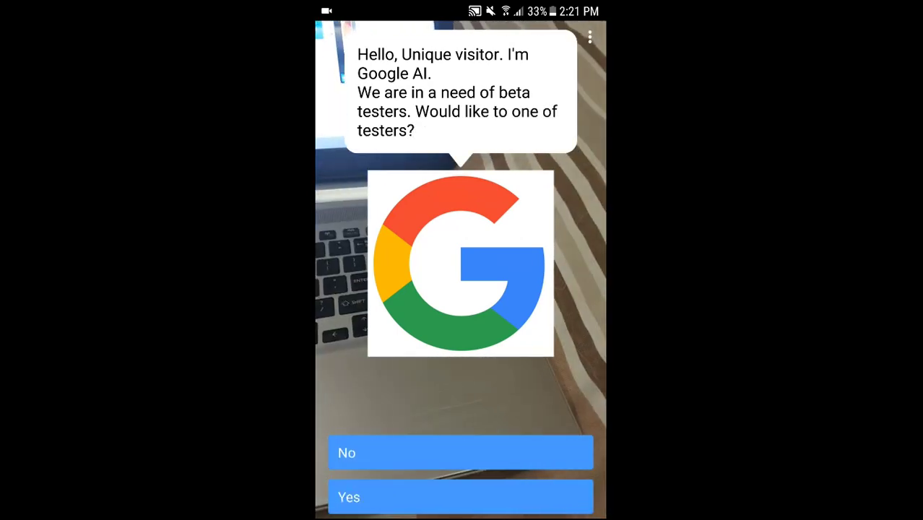
Accept the beta-tester invite, enter the tester's name, and acknowledge the welcome
{"action": "left_click", "coordinate": [460, 497]}
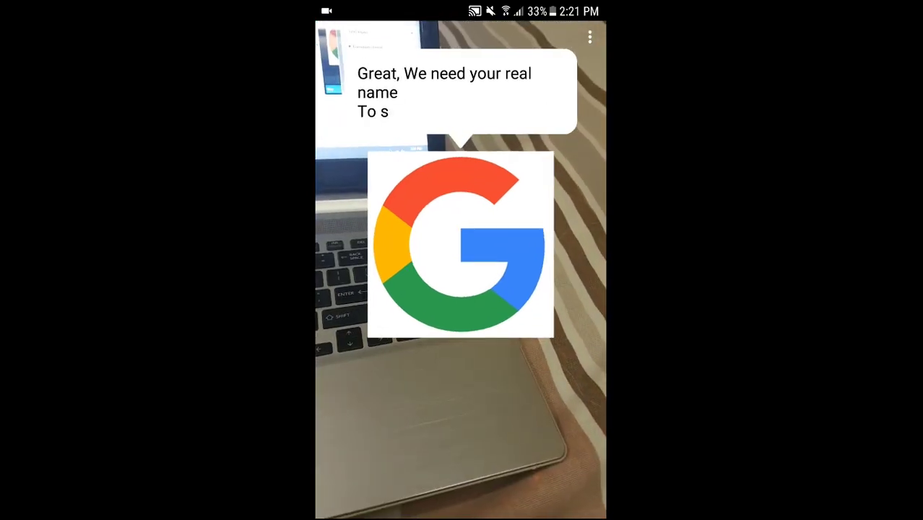
{"action": "left_click", "coordinate": [461, 497]}
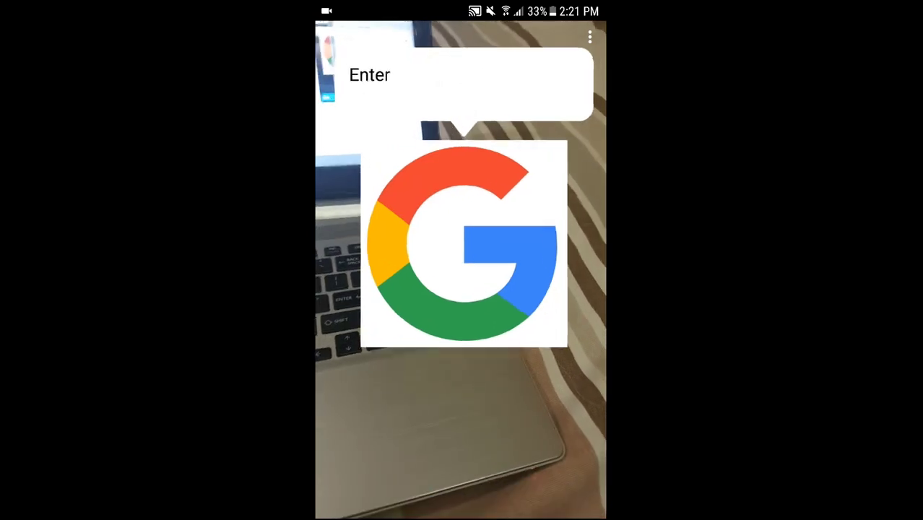
{"action": "left_click", "coordinate": [461, 489]}
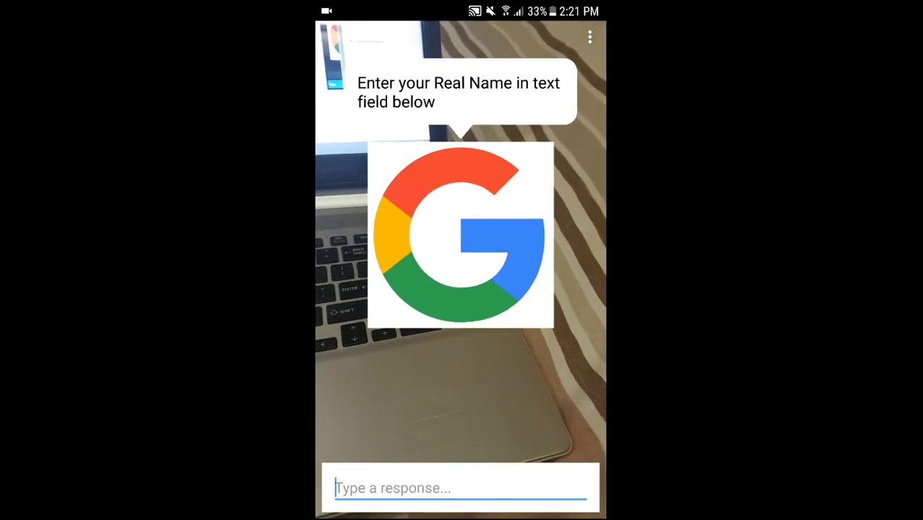
{"action": "type", "text": "James"}
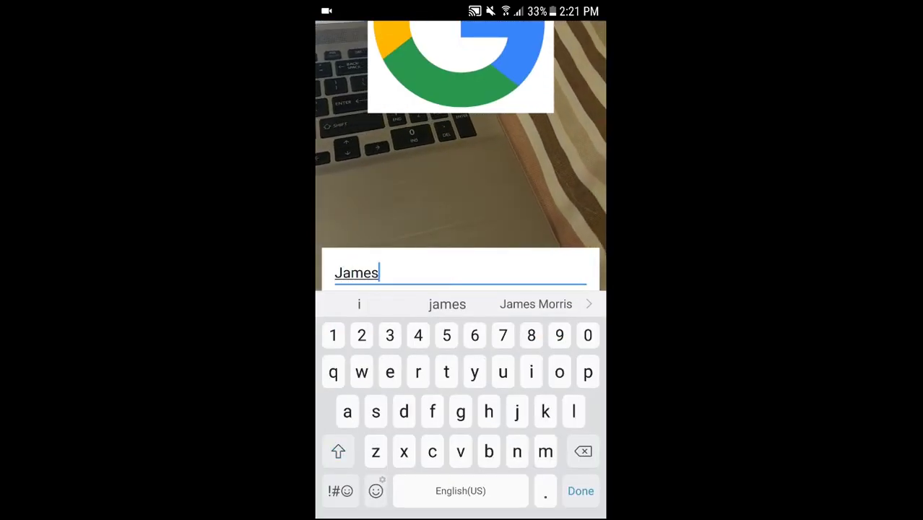
{"action": "left_click", "coordinate": [580, 491]}
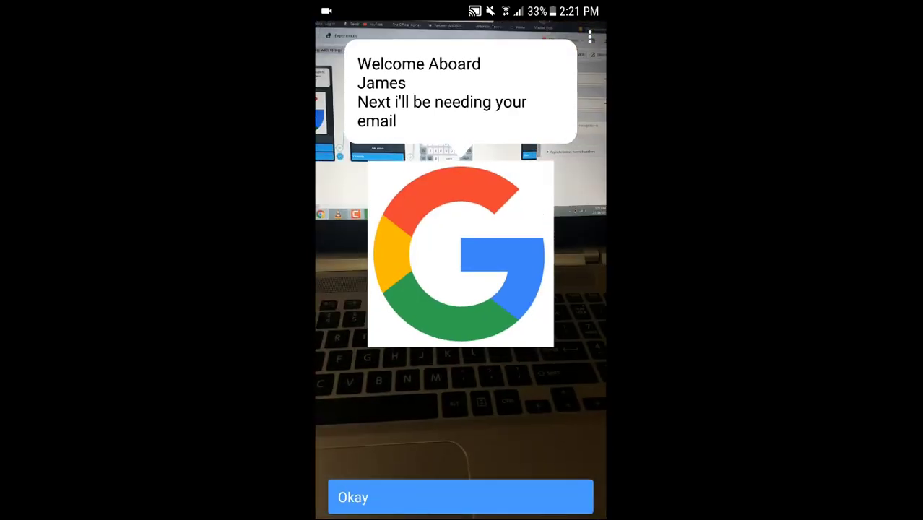
{"action": "left_click", "coordinate": [459, 497]}
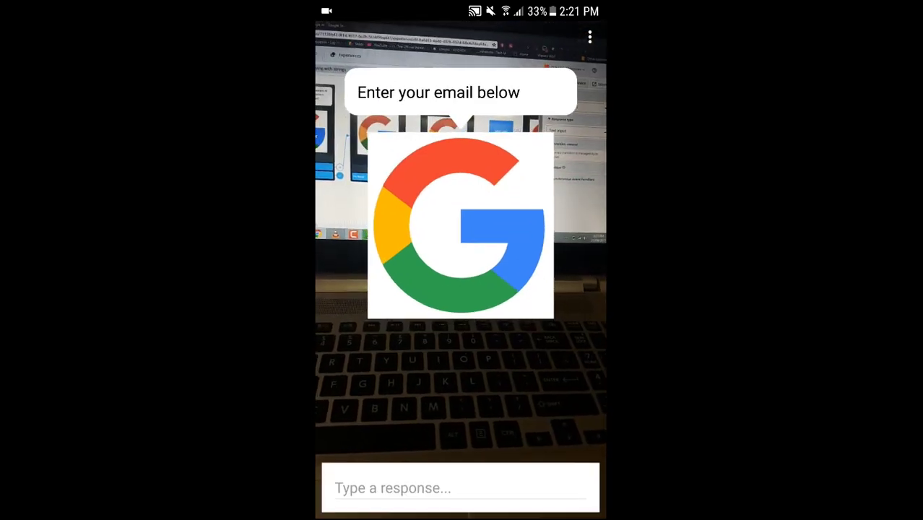
Enter the tester's Gmail address and continue to the e-mail verification scene
{"action": "left_click", "coordinate": [457, 486]}
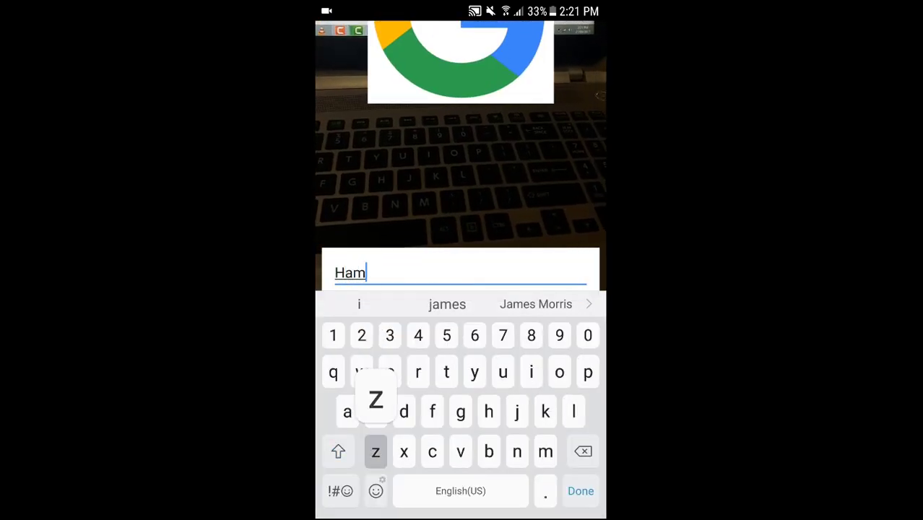
{"action": "key", "text": "BackSpace"}
{"action": "key", "text": "BackSpace"}
{"action": "key", "text": "BackSpace"}
{"action": "key", "text": "BackSpace"}
{"action": "key", "text": "BackSpace"}
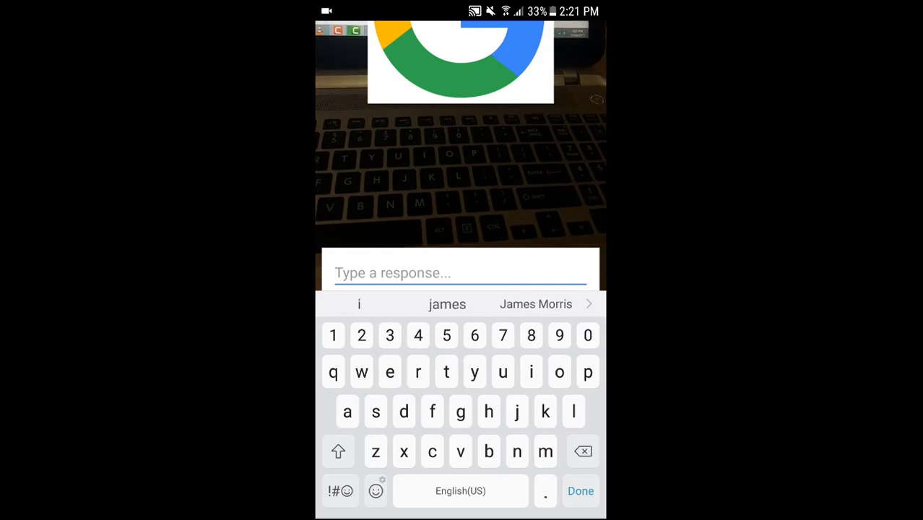
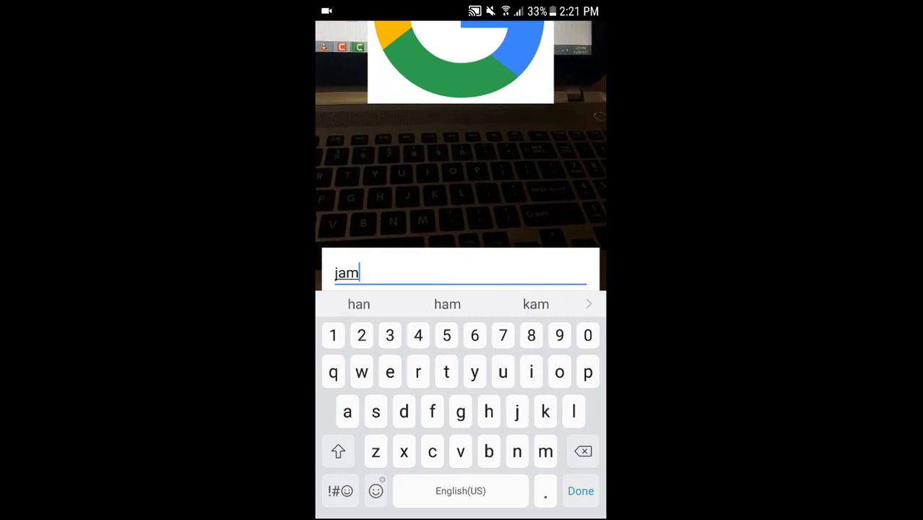
{"action": "left_click", "coordinate": [340, 490]}
{"action": "left_click", "coordinate": [340, 491]}
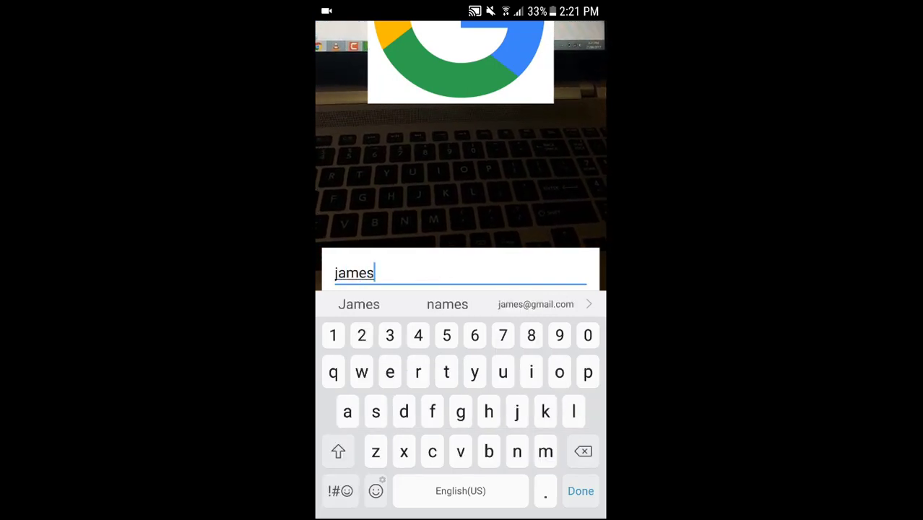
{"action": "type", "text": "@gmail.com"}
{"action": "key", "text": "Return"}
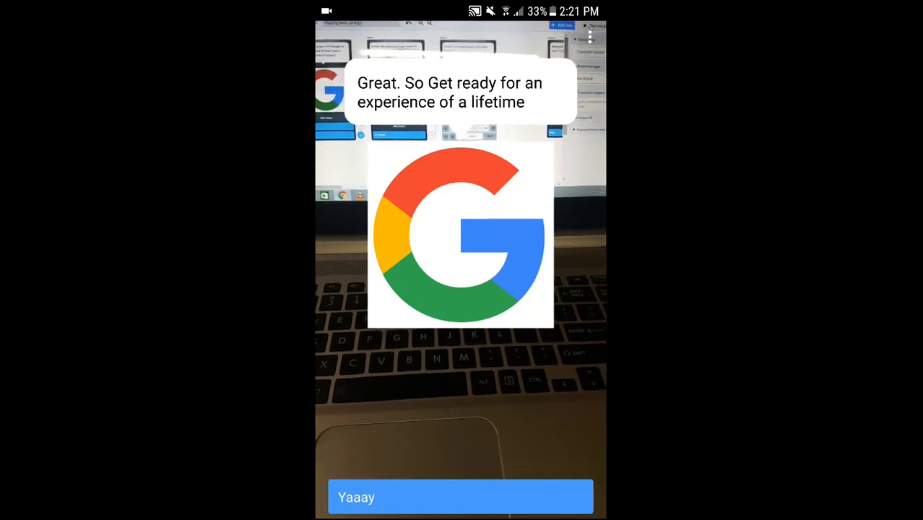
{"action": "left_click", "coordinate": [460, 497]}
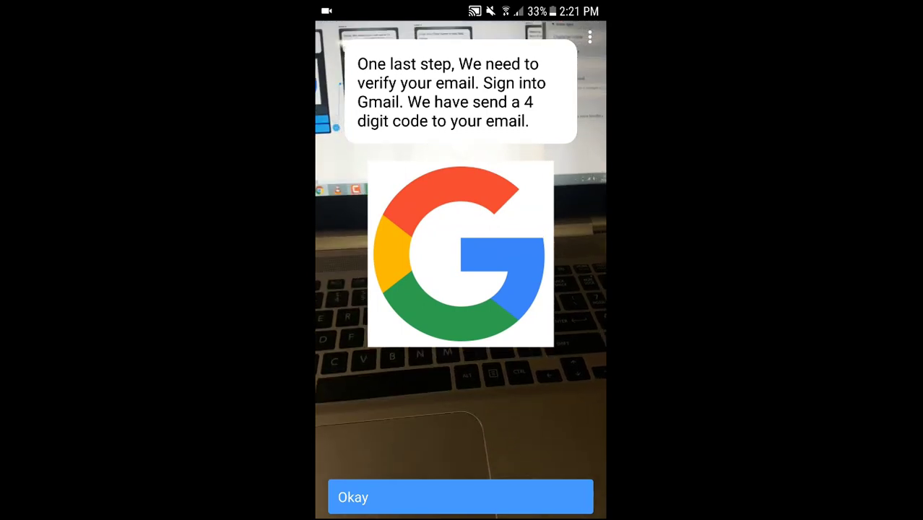
Submit the four-digit verification code and choose 'Visit the AI site'
{"action": "left_click", "coordinate": [460, 497]}
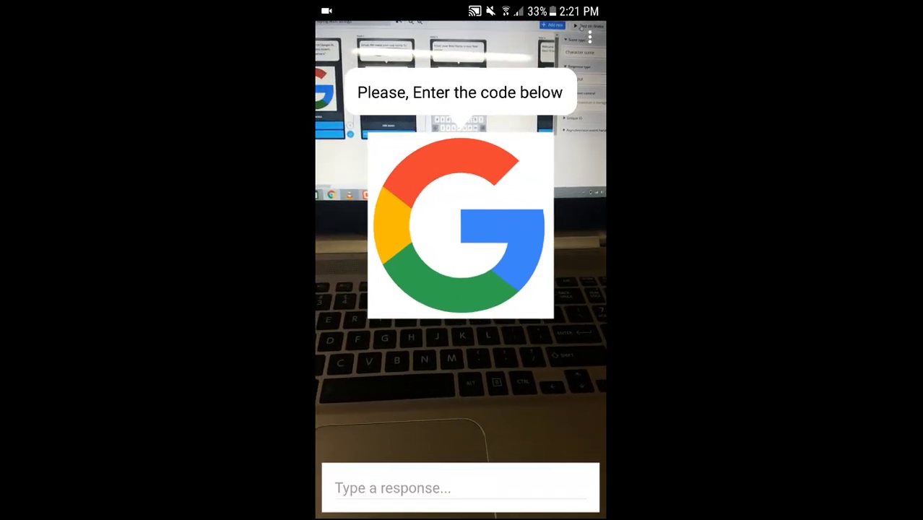
{"action": "left_click", "coordinate": [460, 488]}
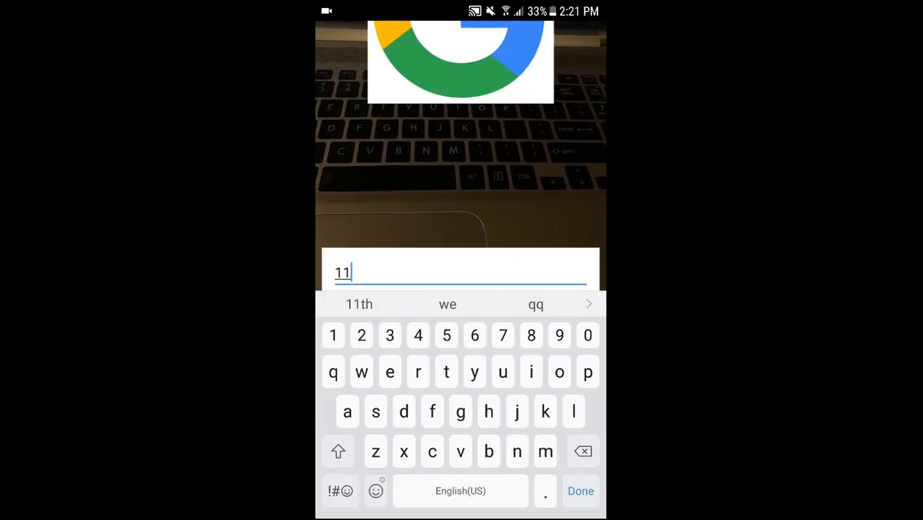
{"action": "type", "text": "1234"}
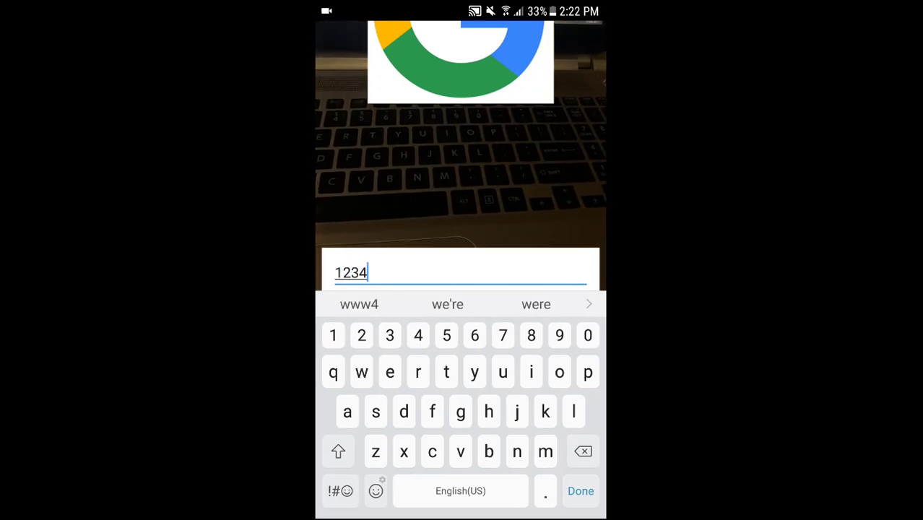
{"action": "key", "text": "Return"}
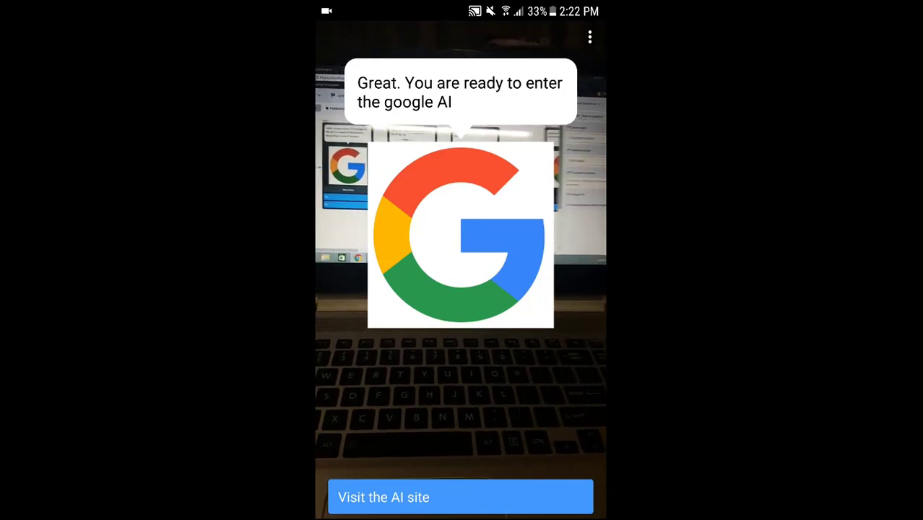
{"action": "left_click", "coordinate": [460, 497]}
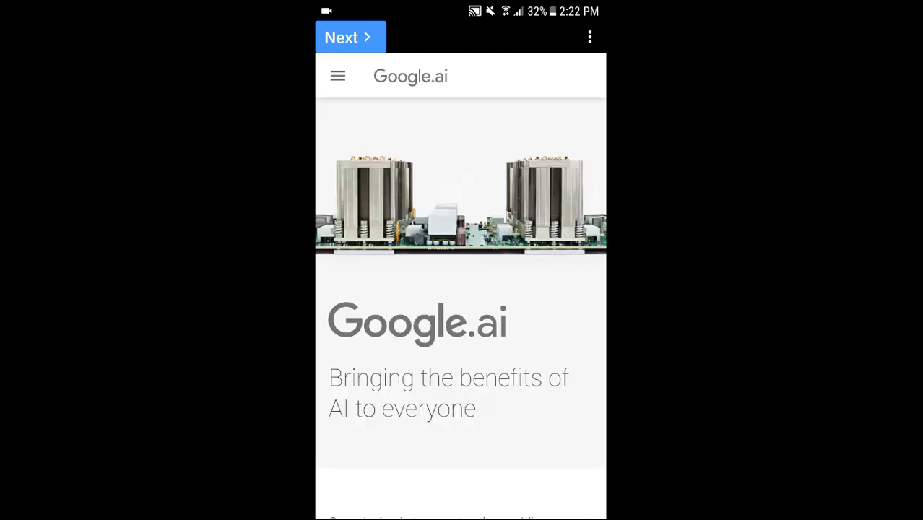
Browse the Google.ai page, reply 'Okay, I'll be waiting' in Google AI Projects, then open notifications
{"action": "scroll", "coordinate": [459, 310], "scroll_direction": "down", "scroll_amount": 5}
{"action": "scroll", "coordinate": [460, 289], "scroll_direction": "down", "scroll_amount": 20}
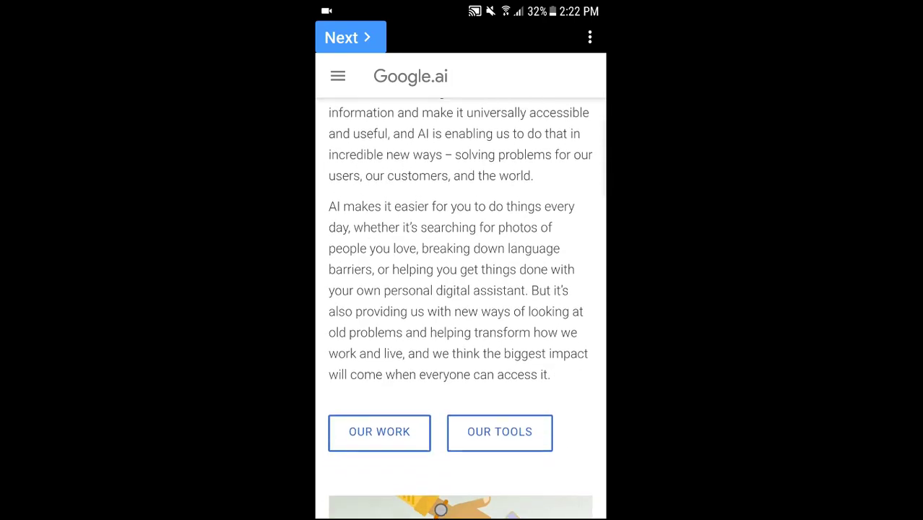
{"action": "scroll", "coordinate": [460, 289], "scroll_direction": "down", "scroll_amount": 7}
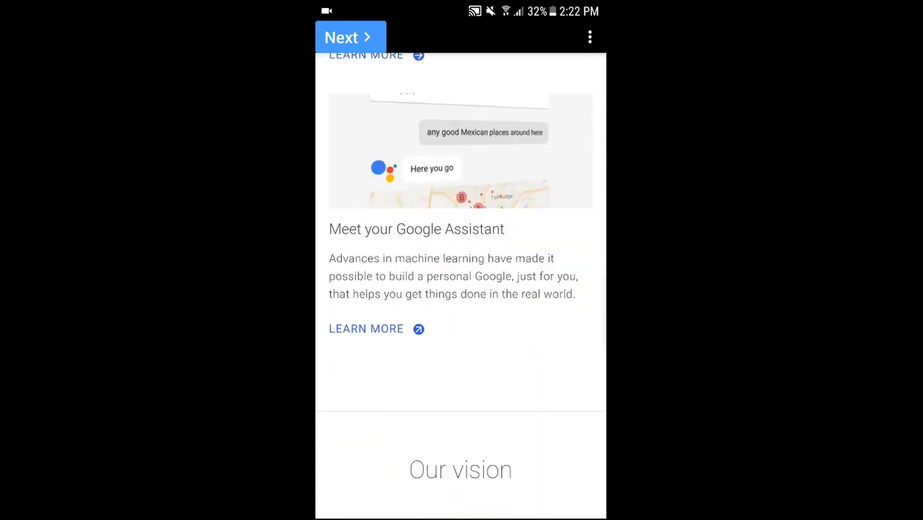
{"action": "scroll", "coordinate": [460, 288], "scroll_direction": "up", "scroll_amount": 1}
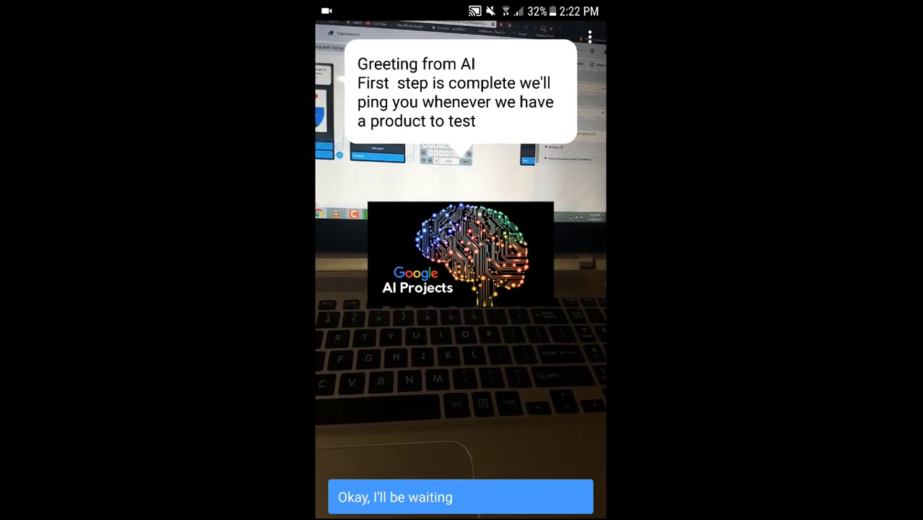
{"action": "left_click", "coordinate": [460, 497]}
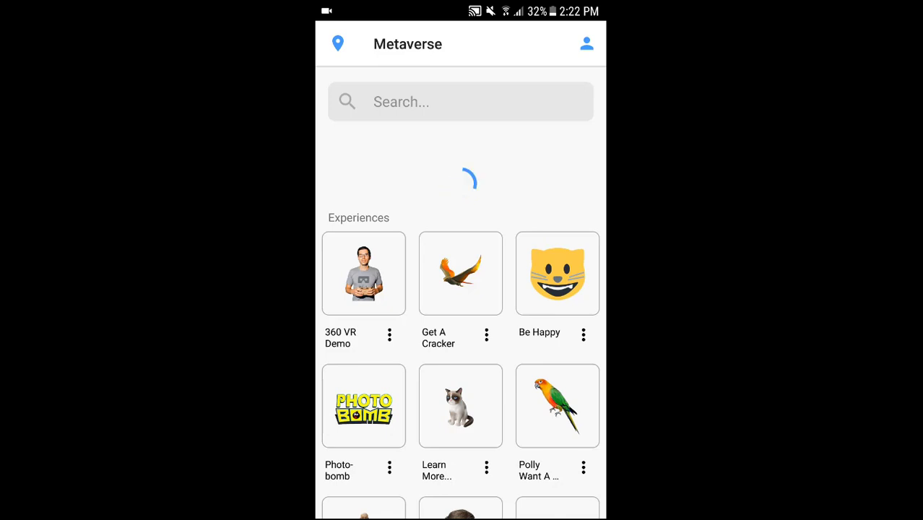
{"action": "left_click_drag", "start_coordinate": [460, 4], "coordinate": [460, 180]}
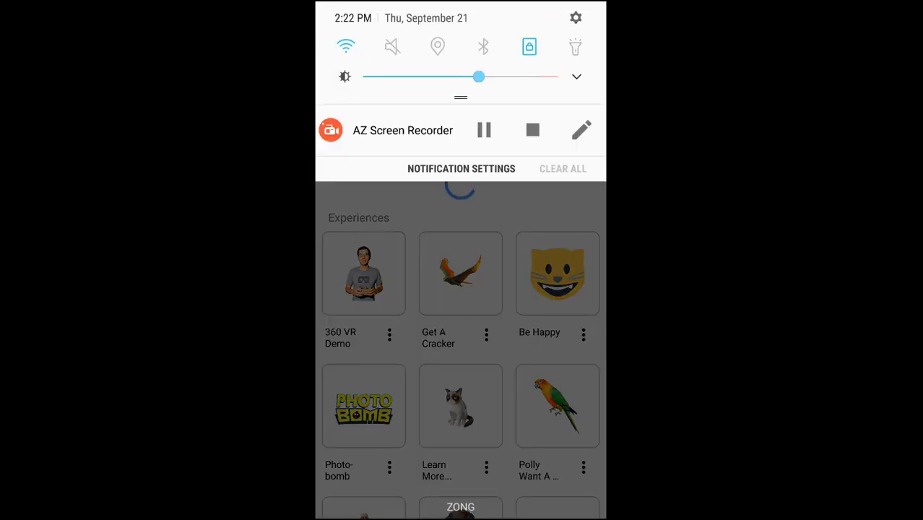